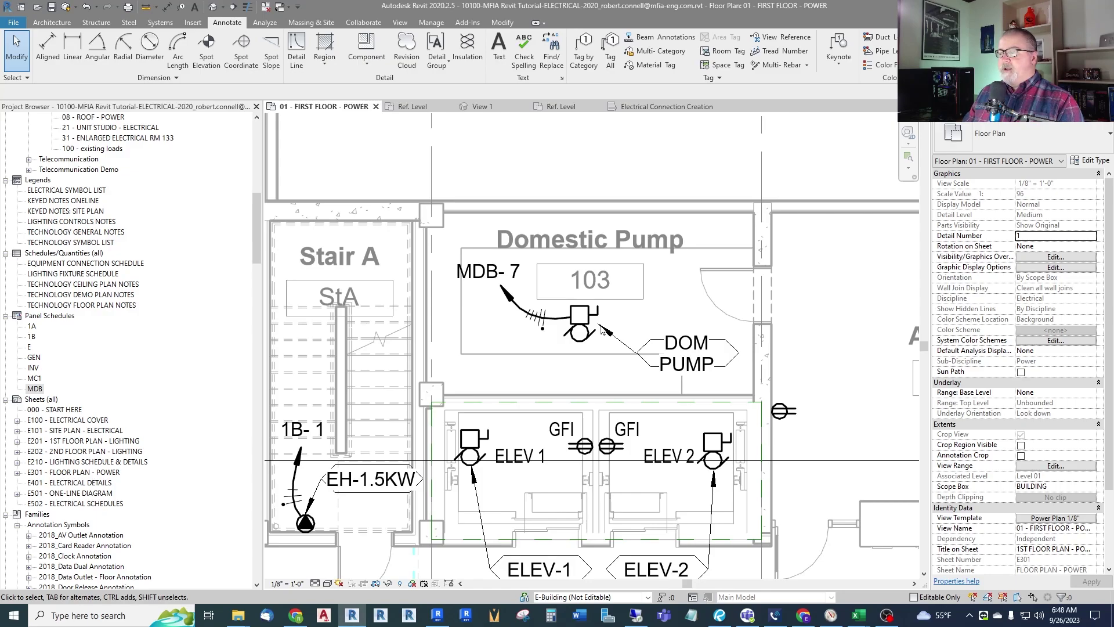
- Zoom in and select the DOM PUMP motor connection to view its 208 V, 12500 VA load on circuit MDB-7
scroll(586, 328, "up", 5)
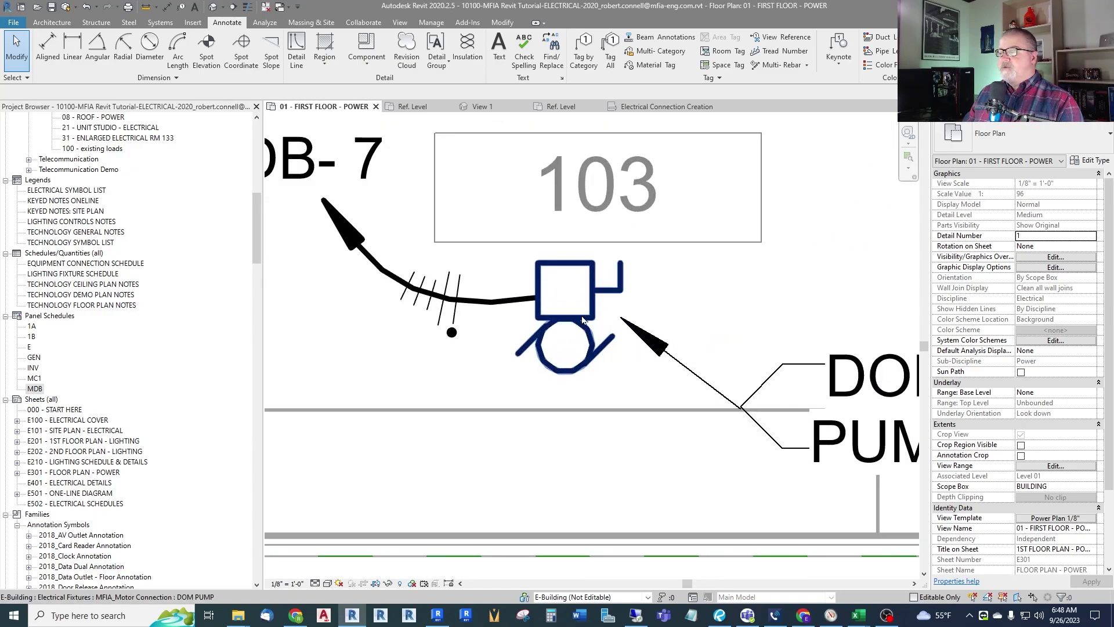
left_click(567, 268)
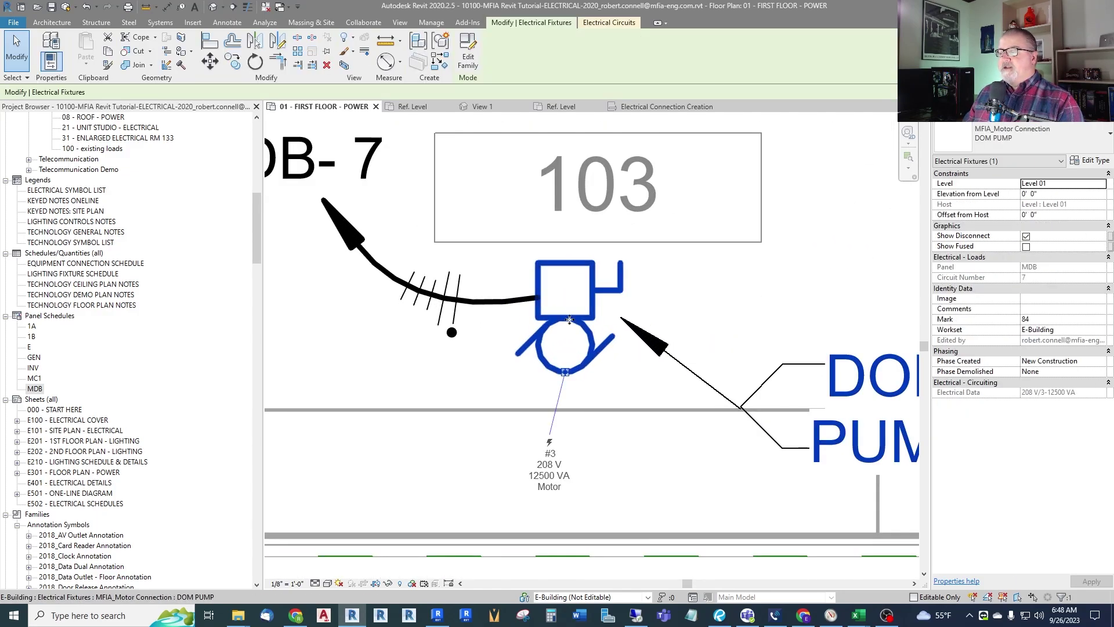
scroll(570, 320, "down", 3)
scroll(569, 319, "up", 1)
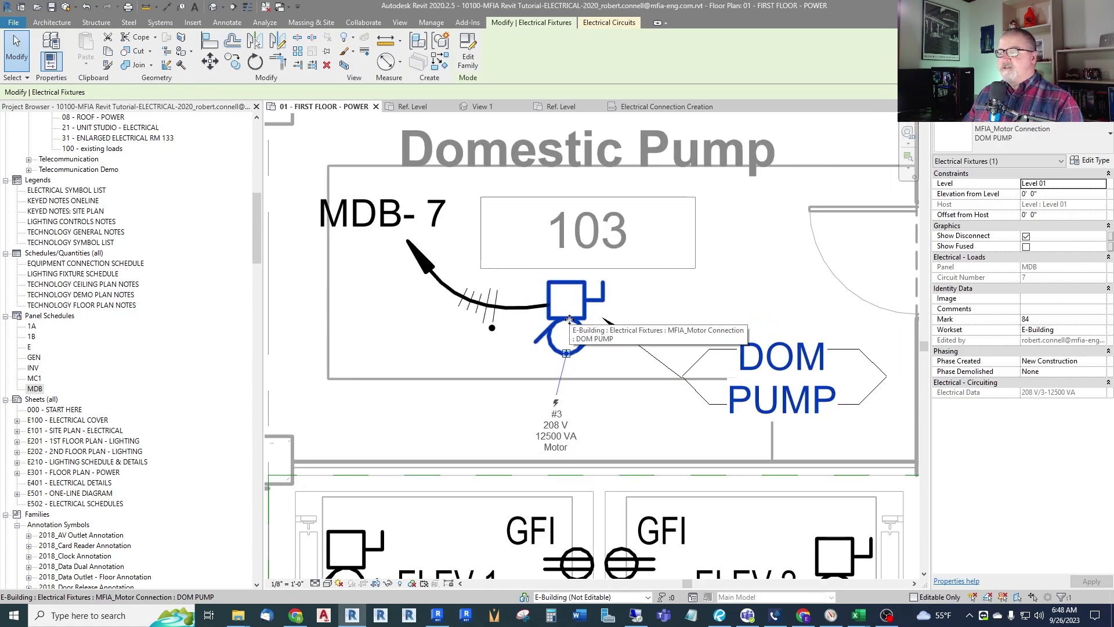
left_click(1091, 162)
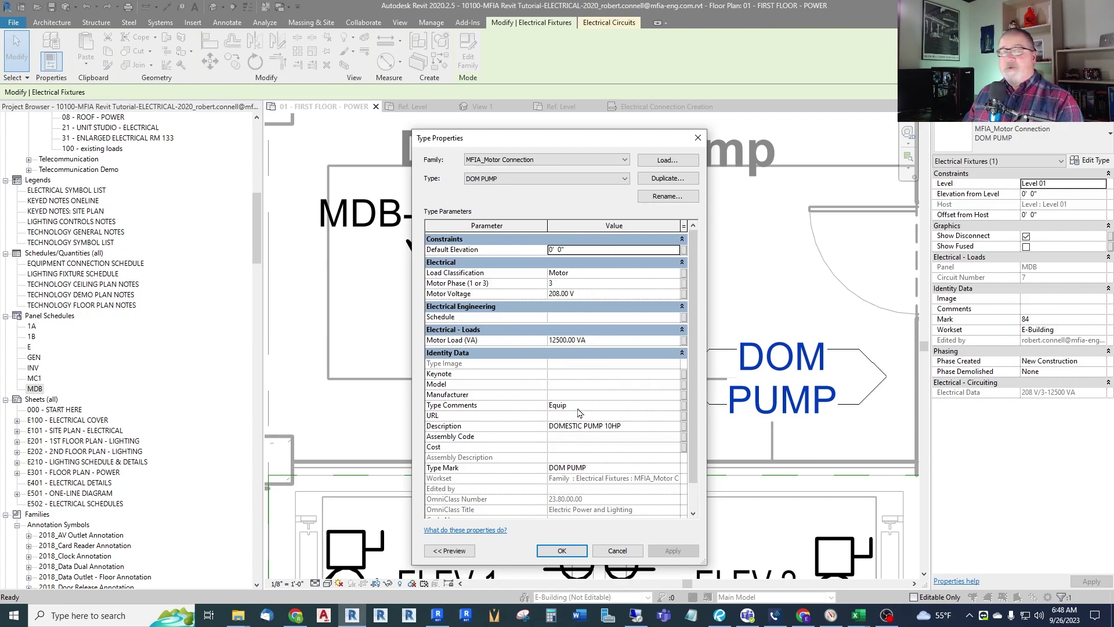
key("Escape")
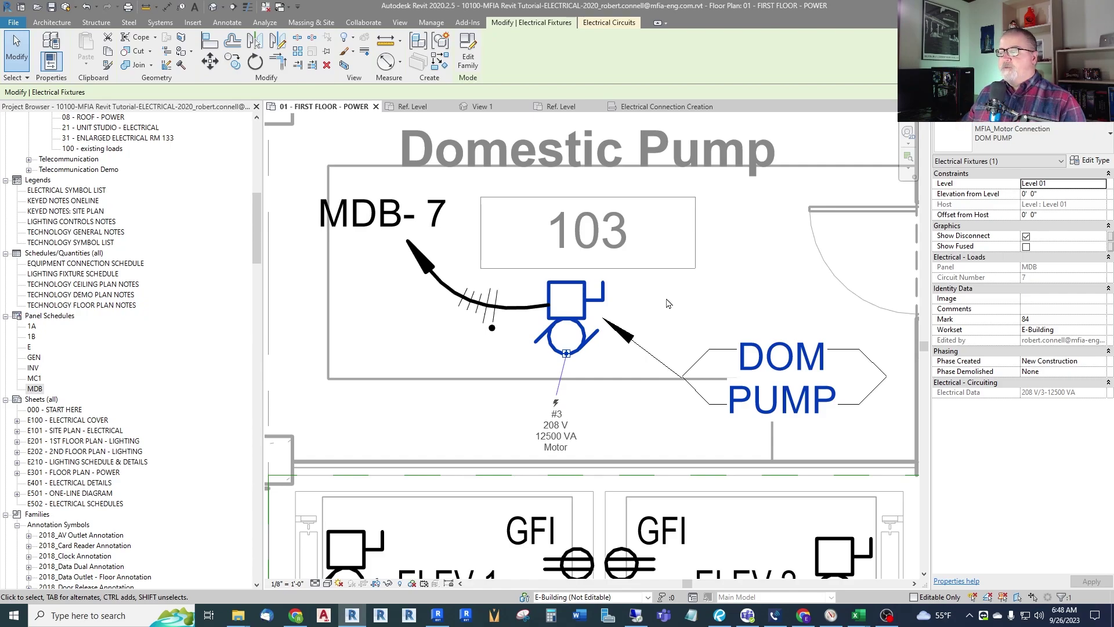
scroll(638, 296, "down", 1)
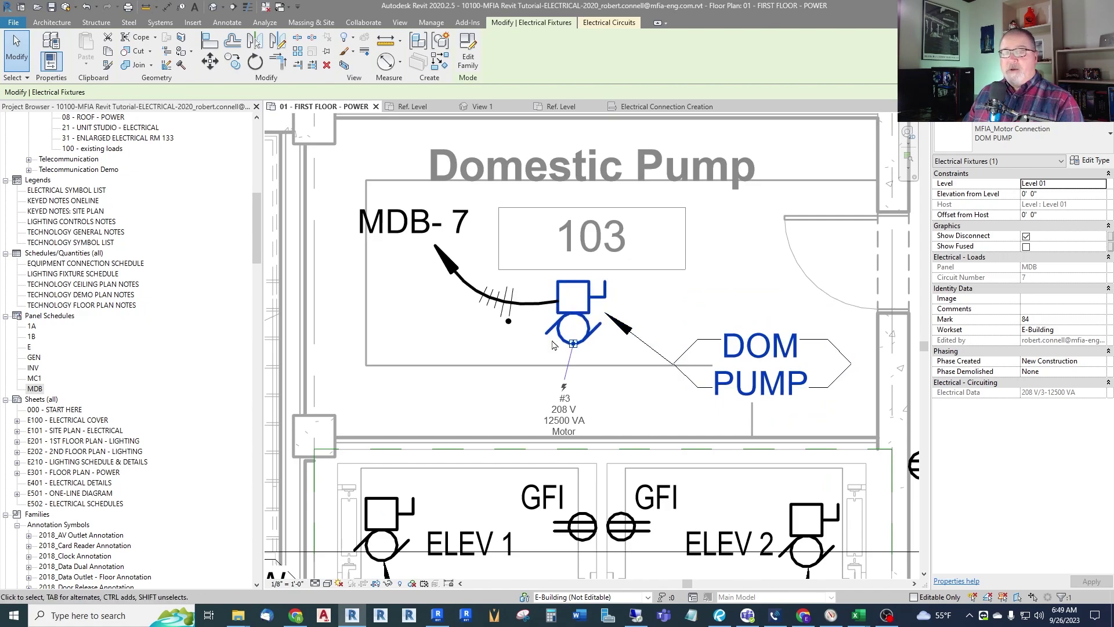
scroll(553, 345, "down", 3)
scroll(432, 498, "up", 4)
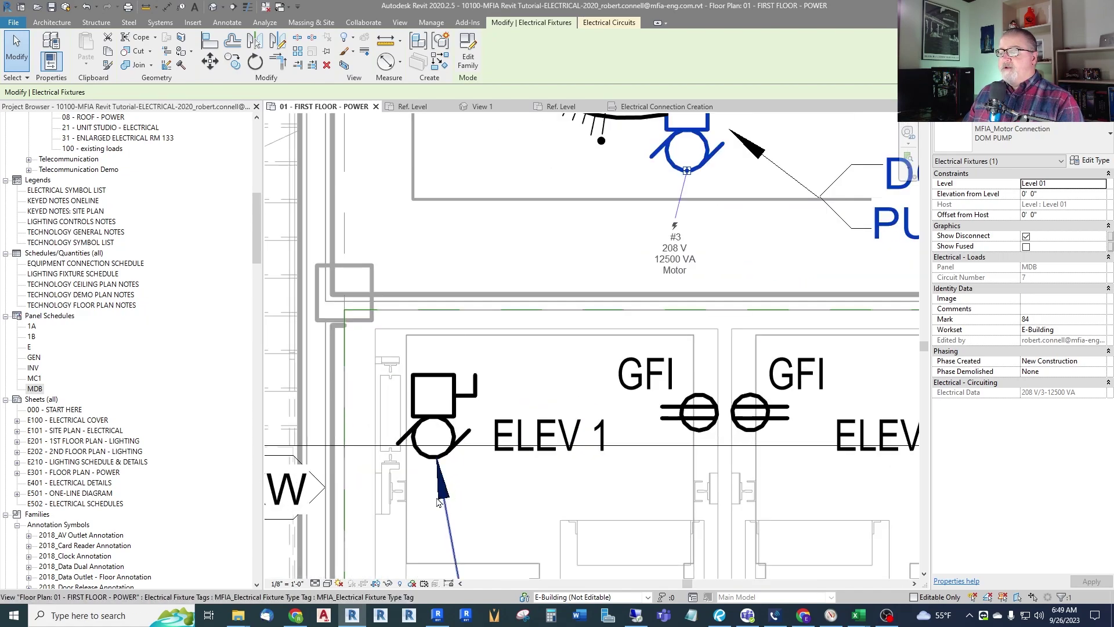
scroll(432, 401, "down", 2)
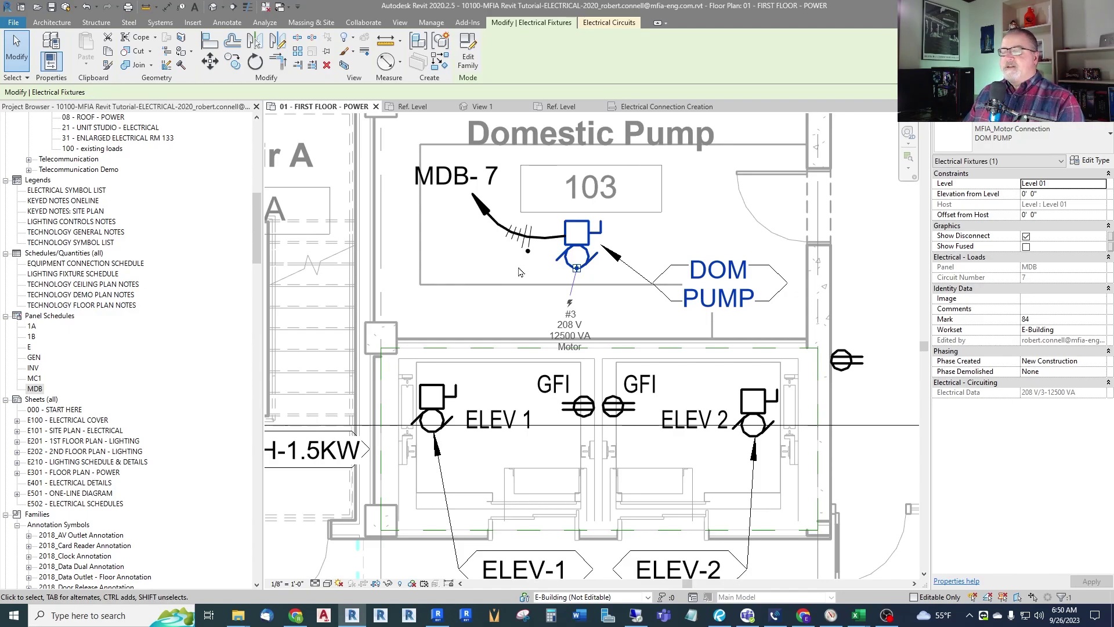
- Switch to the test-symbol-motor connection family's Ref. Level plan and check the electrical connector's parameters
key("ctrl+Tab")
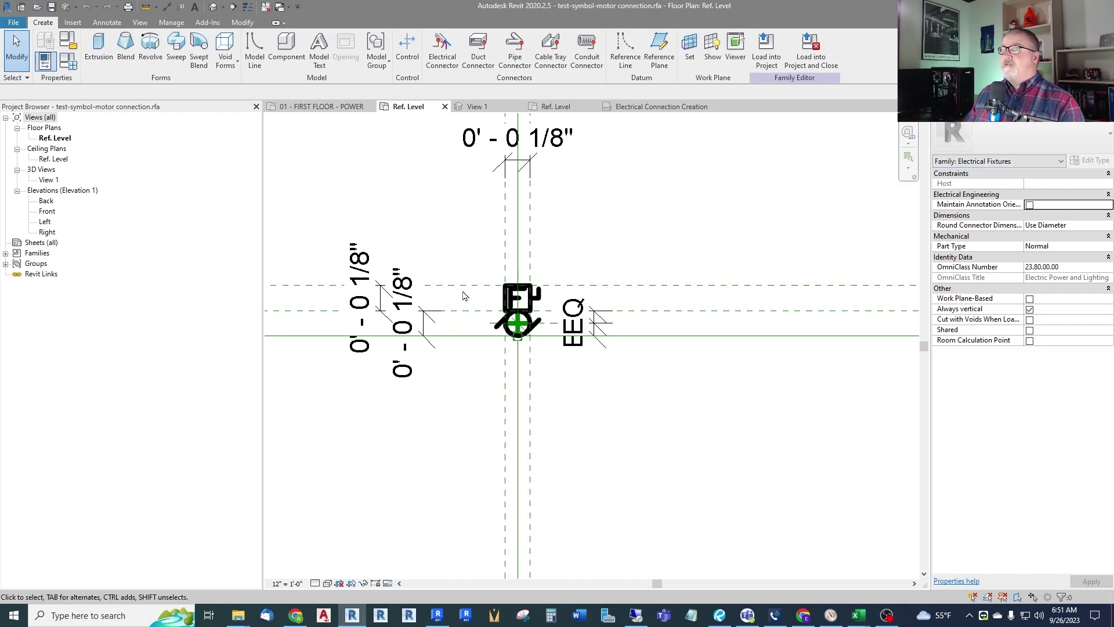
scroll(453, 286, "down", 4)
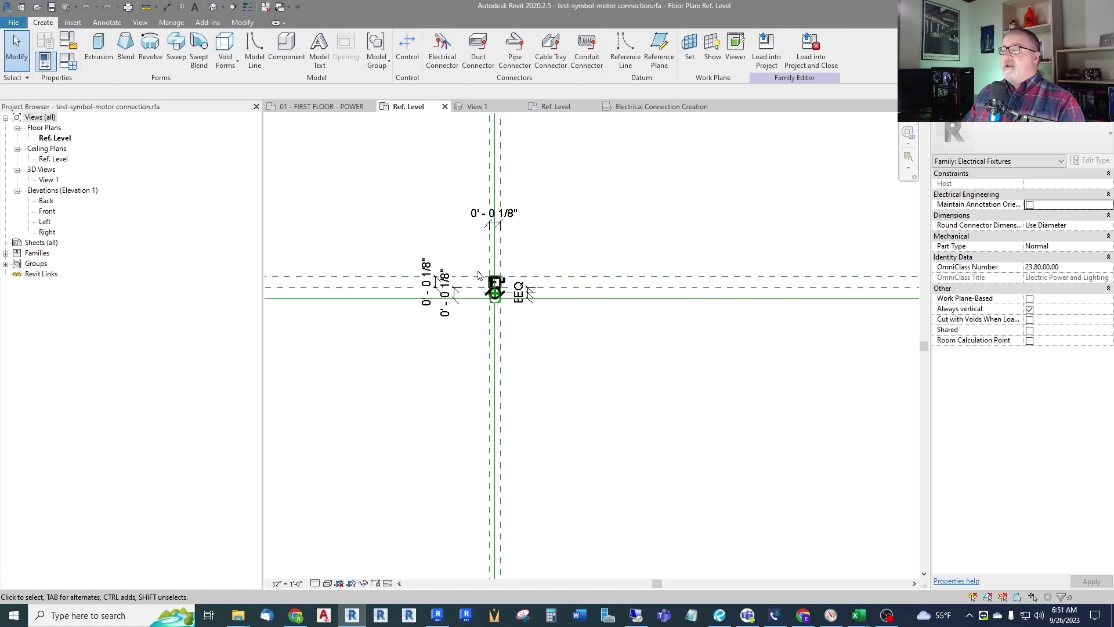
scroll(482, 325, "up", 10)
left_click(648, 164)
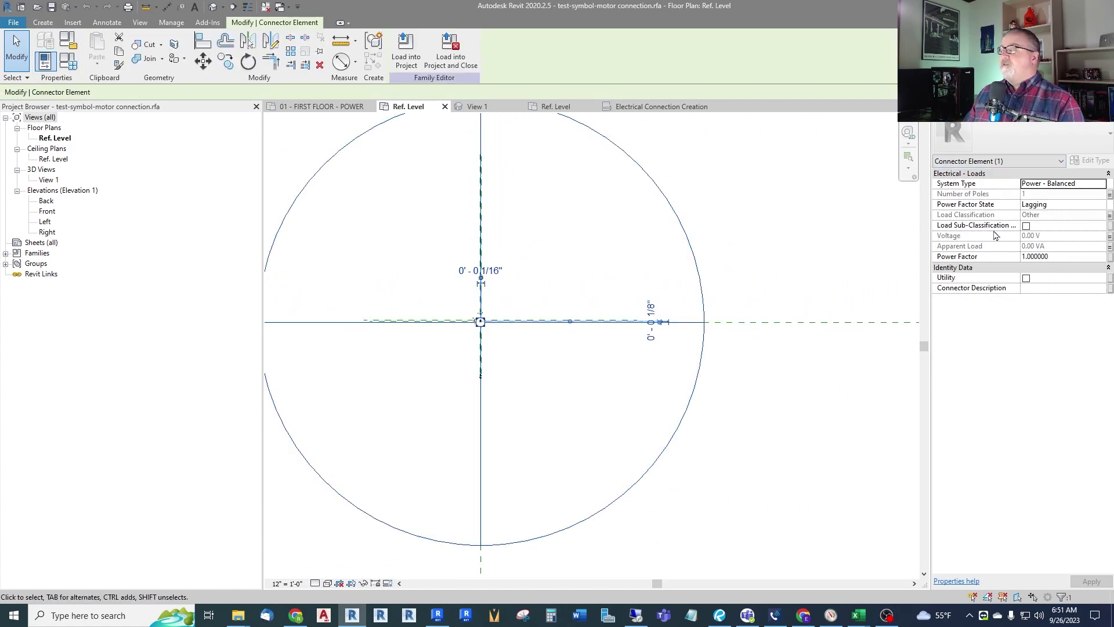
key("Escape")
scroll(469, 319, "down", 10)
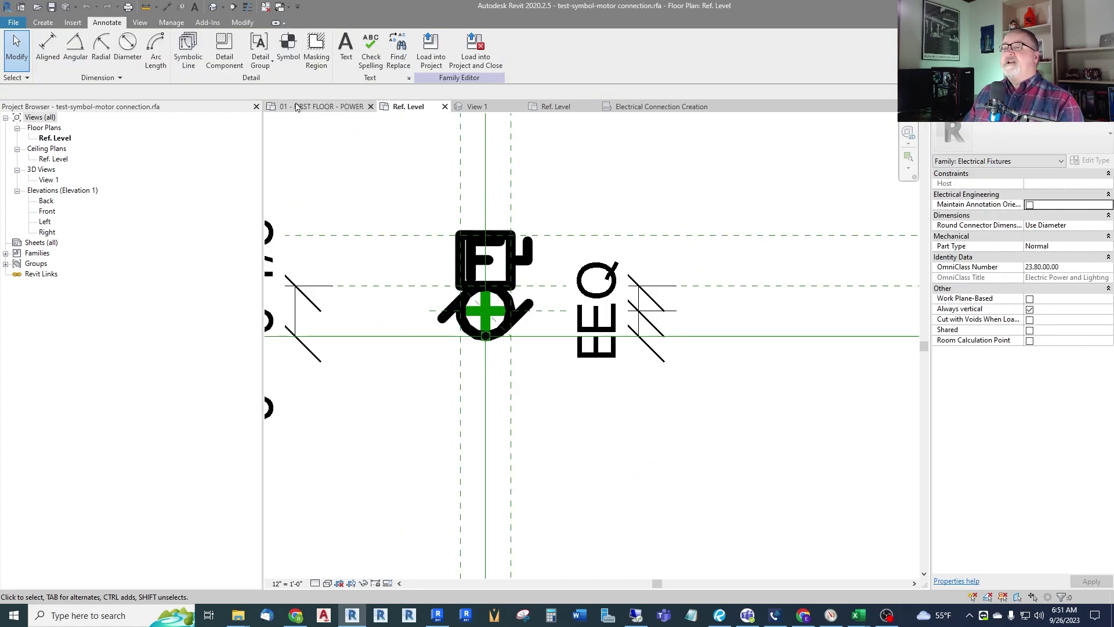
- Draw a short symbolic line above the motor symbol, then delete it
left_click(189, 55)
left_click(547, 175)
left_click(607, 174)
key("Escape")
key("Escape")
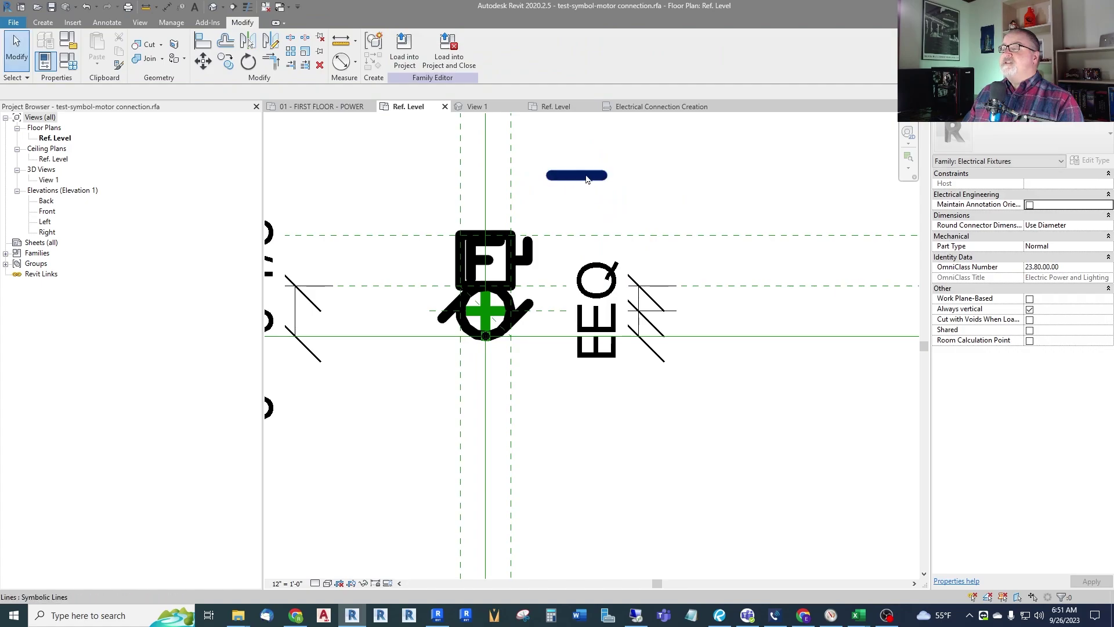
left_click(578, 184)
key("Delete")
- Zoom in and out to inspect the motor symbol and its power connector
scroll(575, 273, "down", 3)
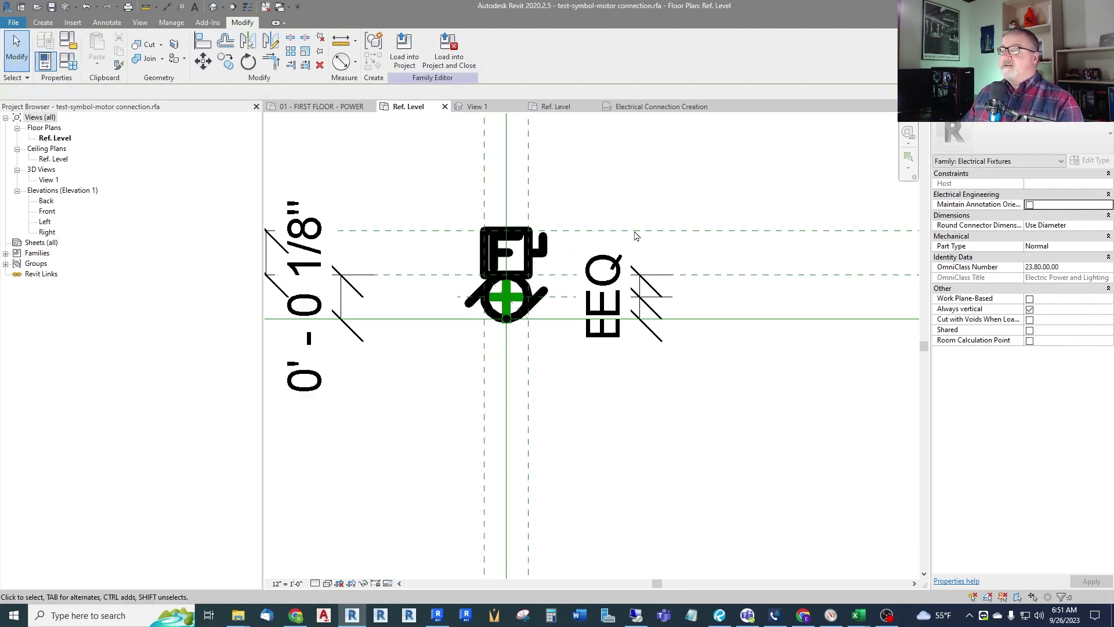
scroll(387, 255, "up", 2)
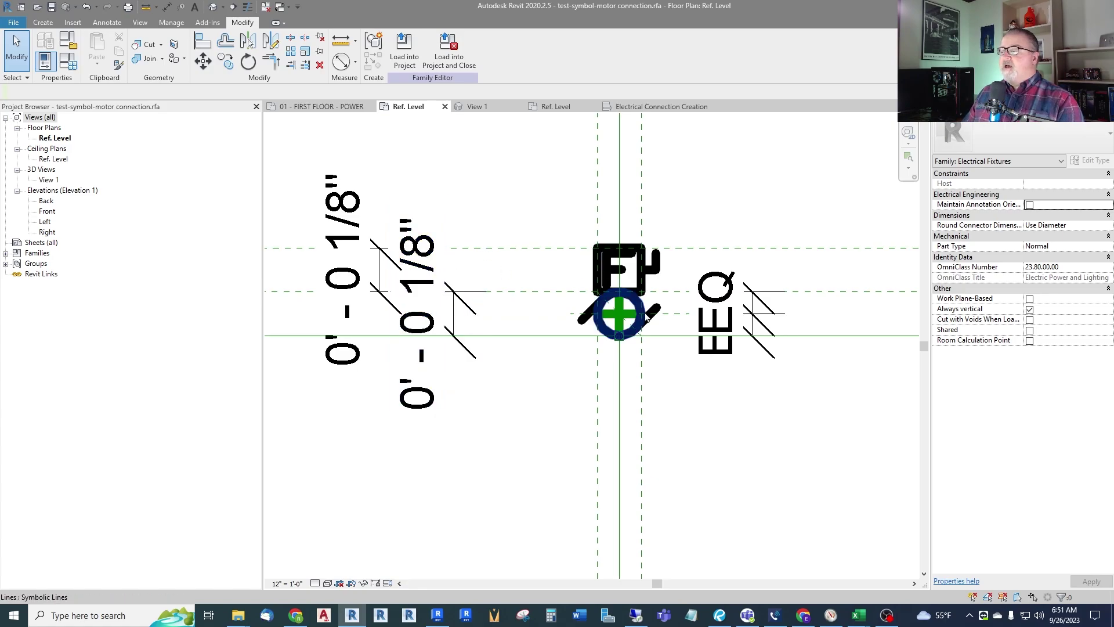
scroll(439, 331, "down", 1)
scroll(573, 318, "up", 1)
scroll(557, 302, "down", 2)
scroll(516, 313, "down", 2)
scroll(516, 316, "up", 1)
scroll(491, 331, "down", 1)
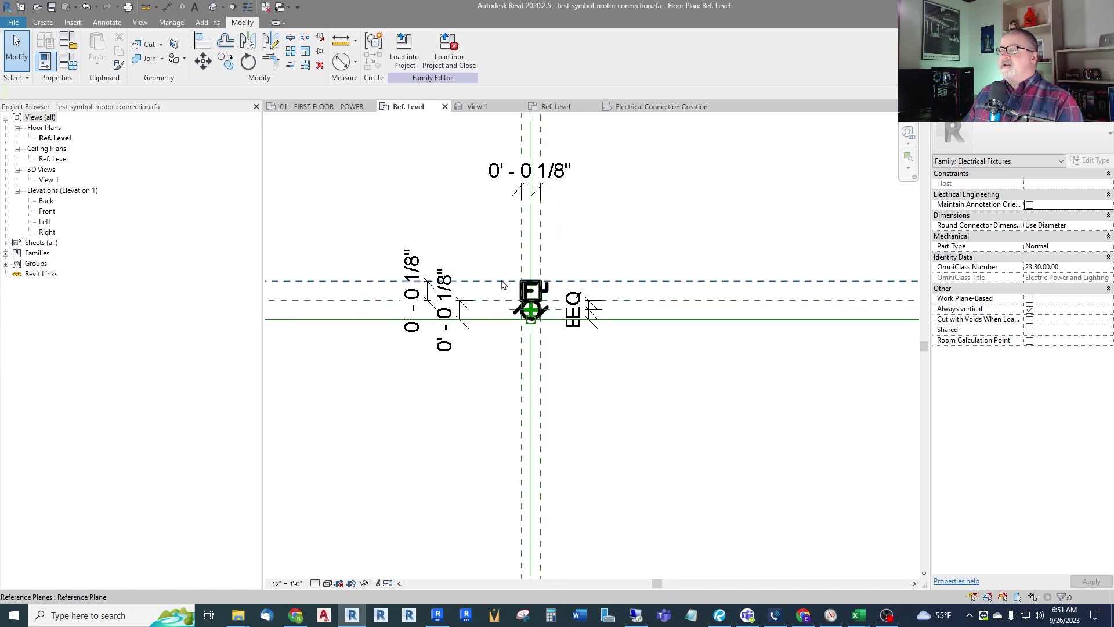
scroll(580, 274, "up", 1)
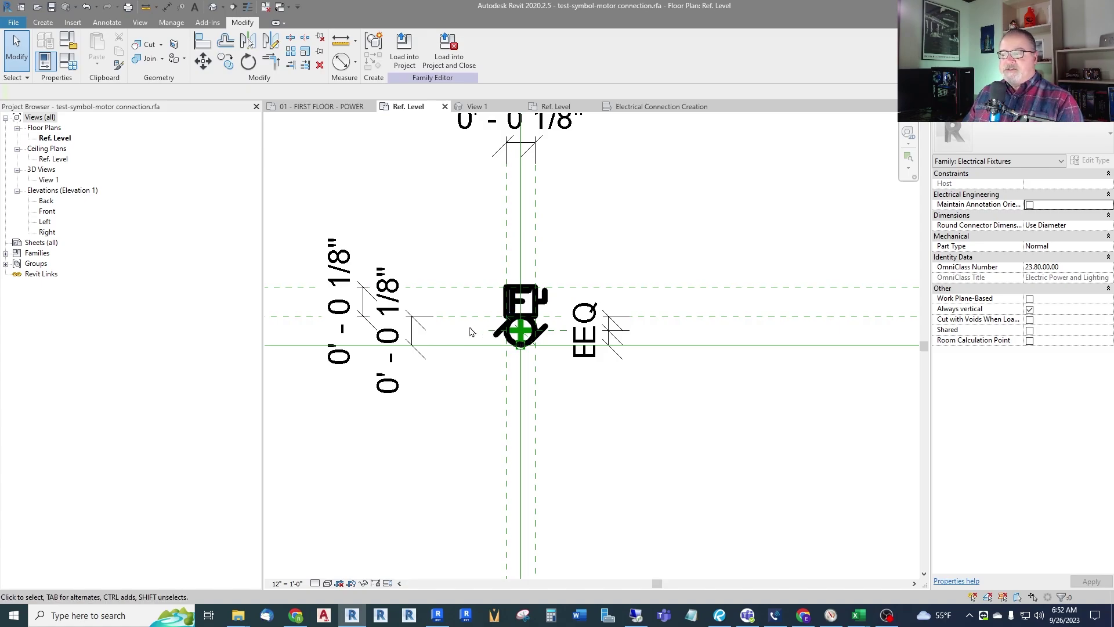
scroll(489, 289, "down", 1)
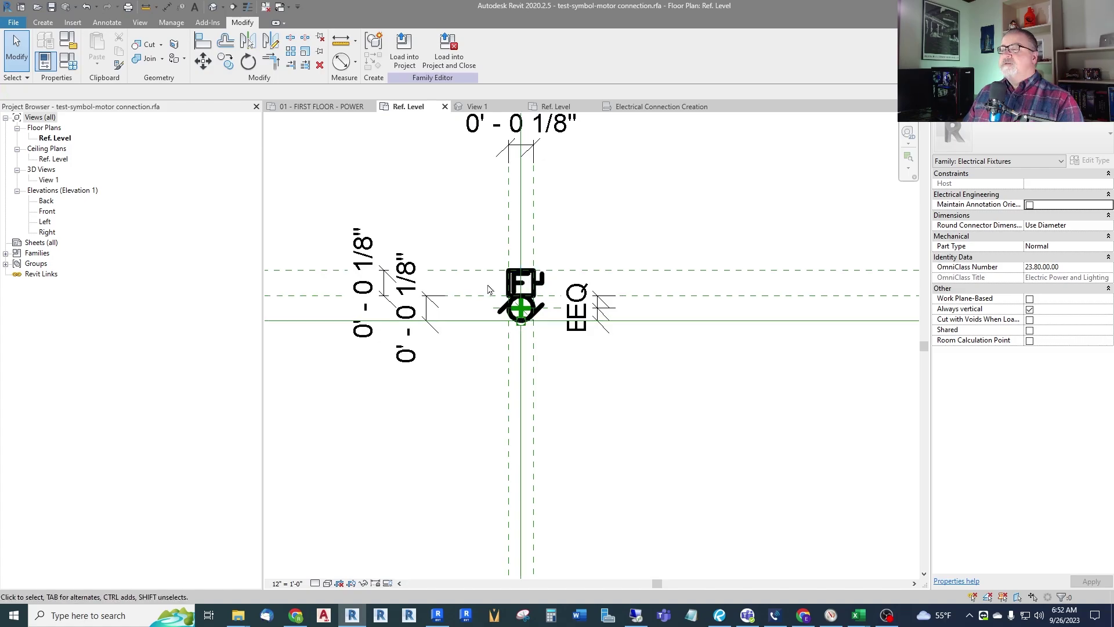
- Load the test-symbol-motor connection family into the project, answering the save-changes prompt
left_click(448, 51)
left_click(512, 393)
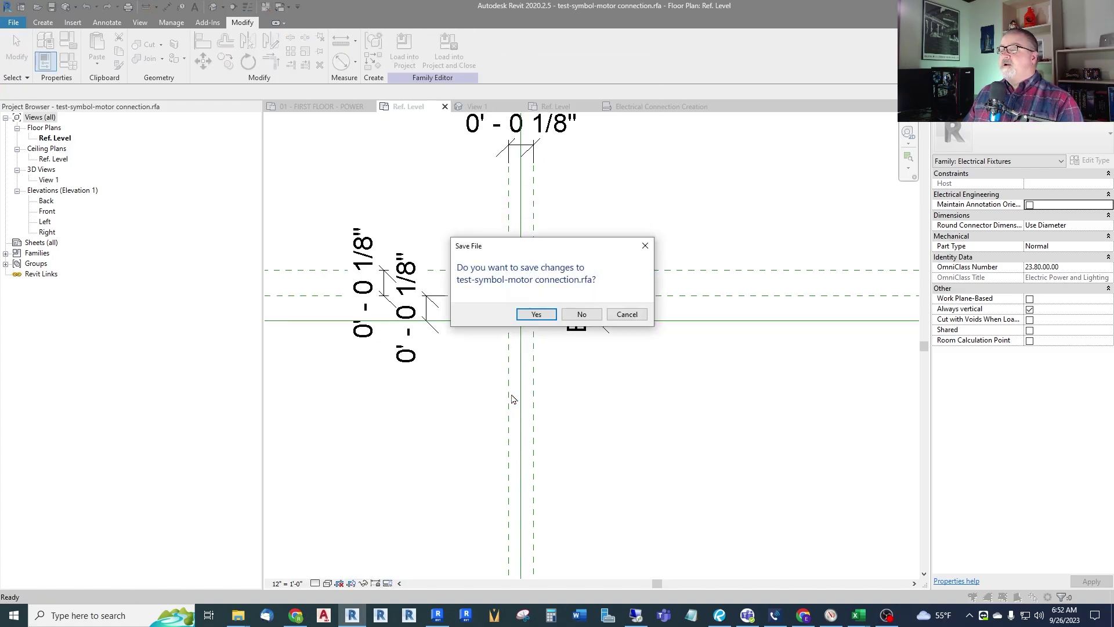
left_click(511, 316)
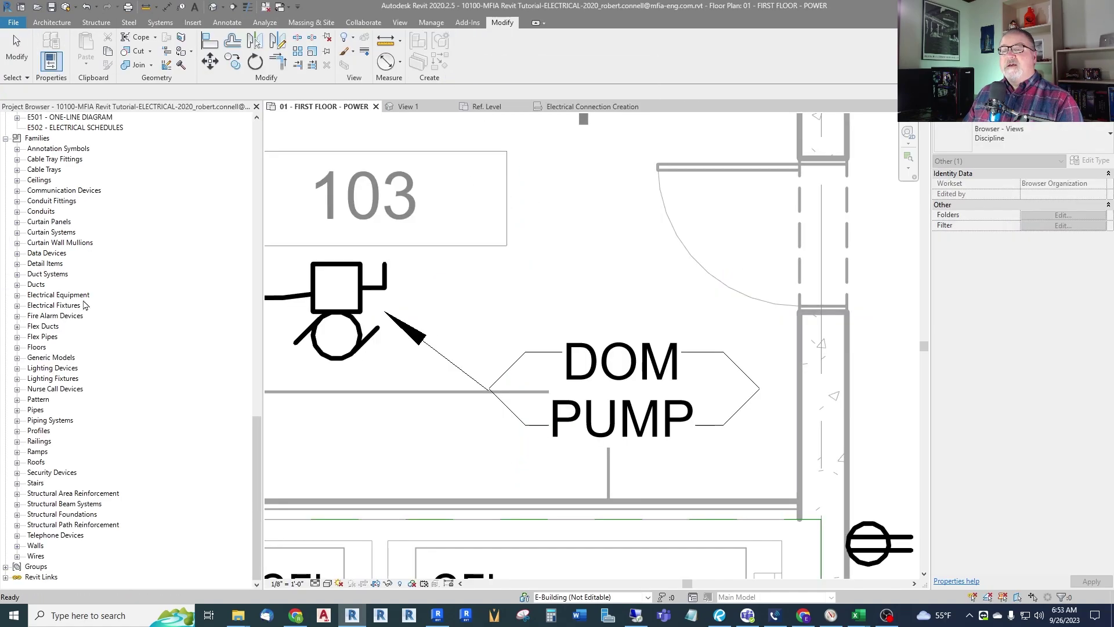
- Place one test-symbol-motor connection from Electrical Fixtures in the project browser onto the power plan
left_click(17, 306)
scroll(68, 361, "down", 3)
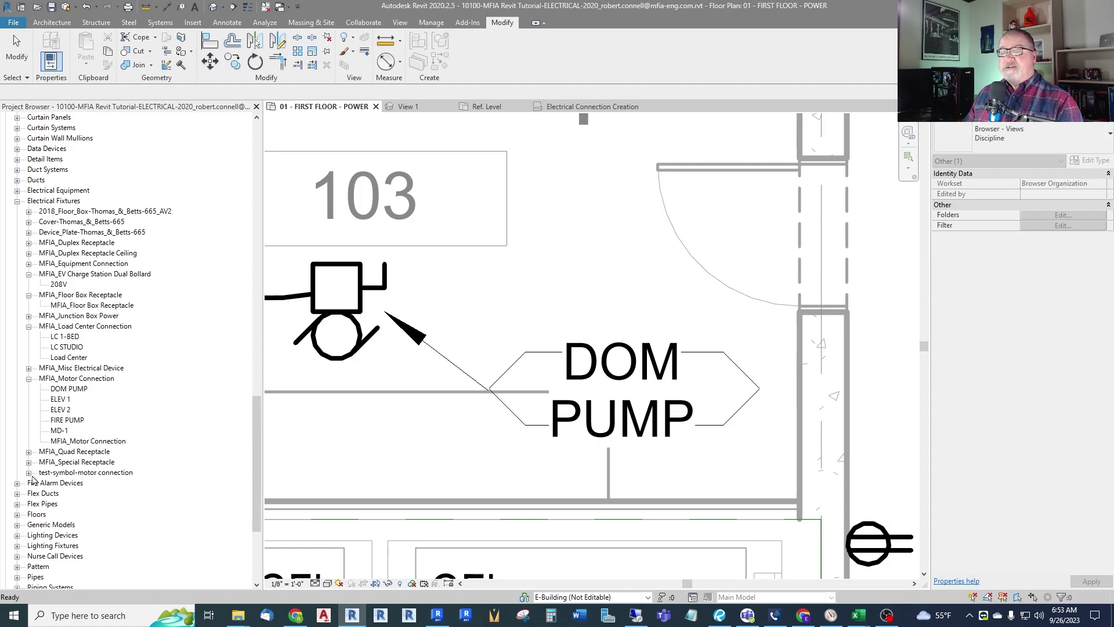
left_click(29, 473)
left_click(93, 483)
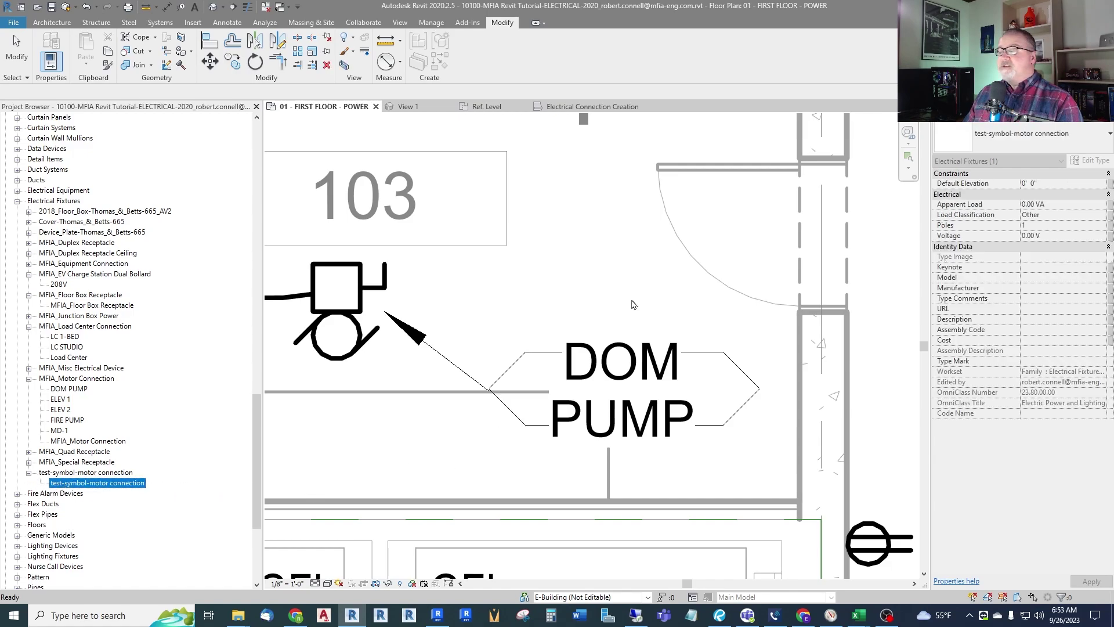
left_click_drag(182, 490, 503, 296)
scroll(560, 290, "up", 6)
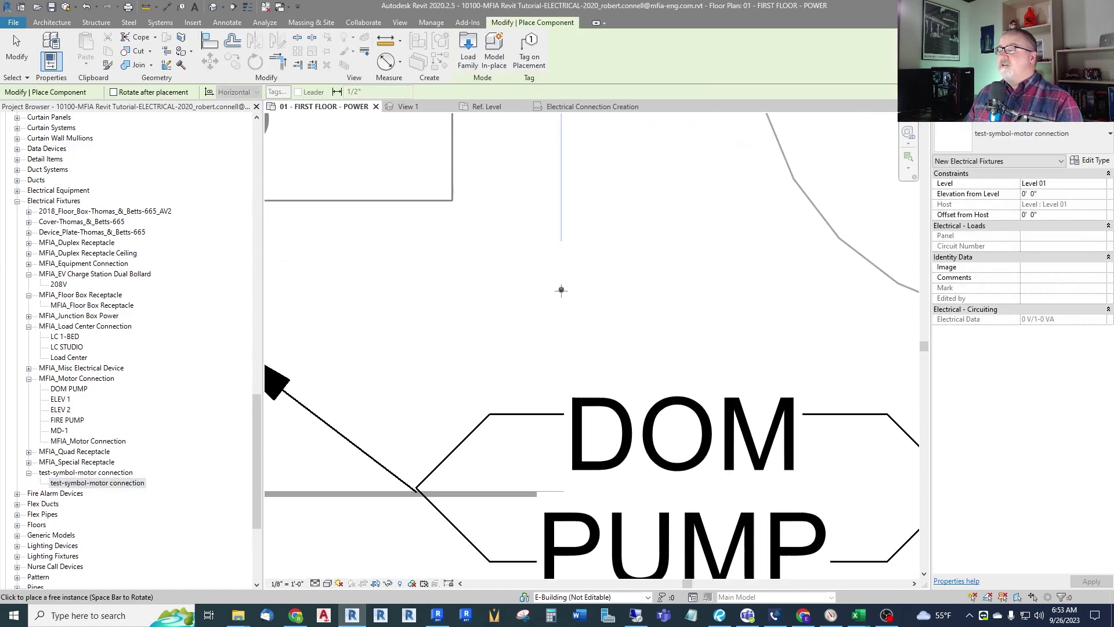
left_click(515, 301)
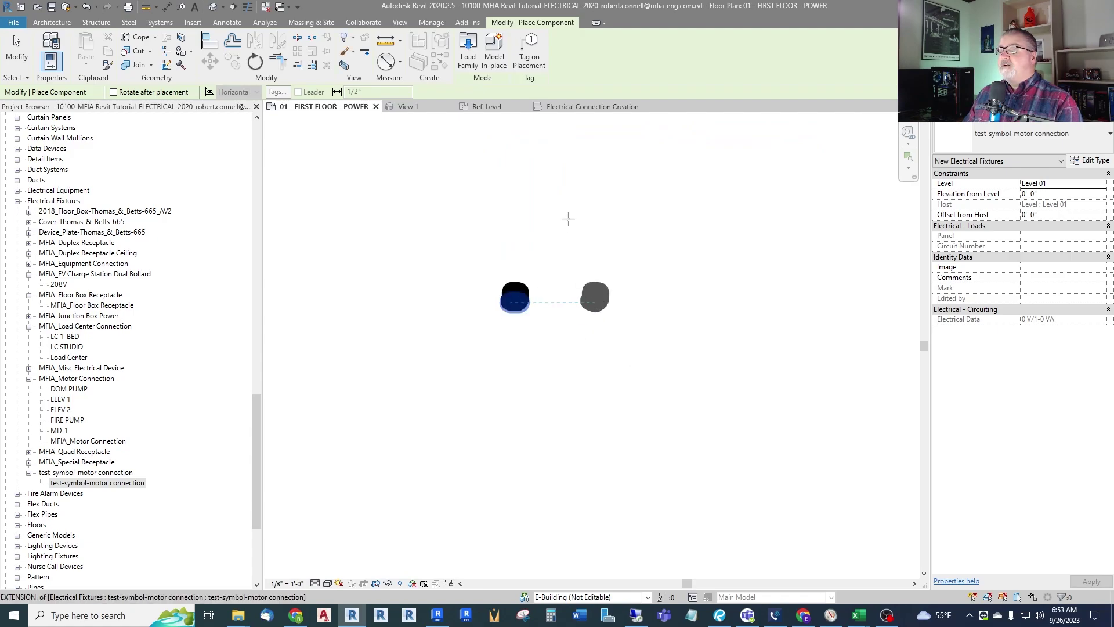
key("Escape")
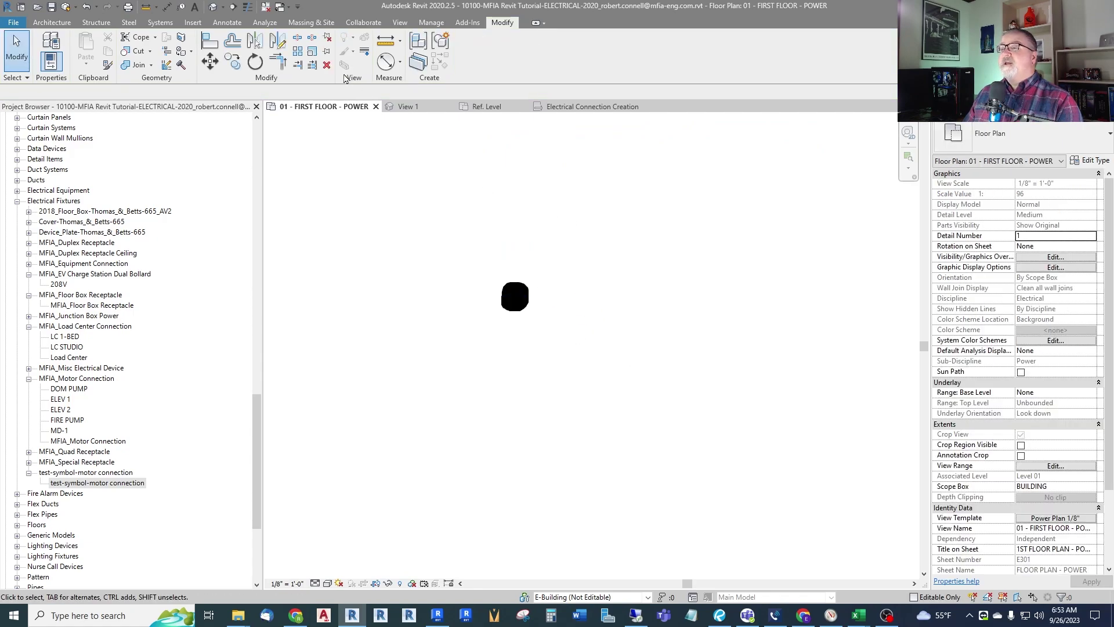
- Switch the view to Thin Lines and zoom to inspect the placed motor connection
left_click(248, 7)
scroll(515, 296, "up", 8)
scroll(578, 343, "down", 8)
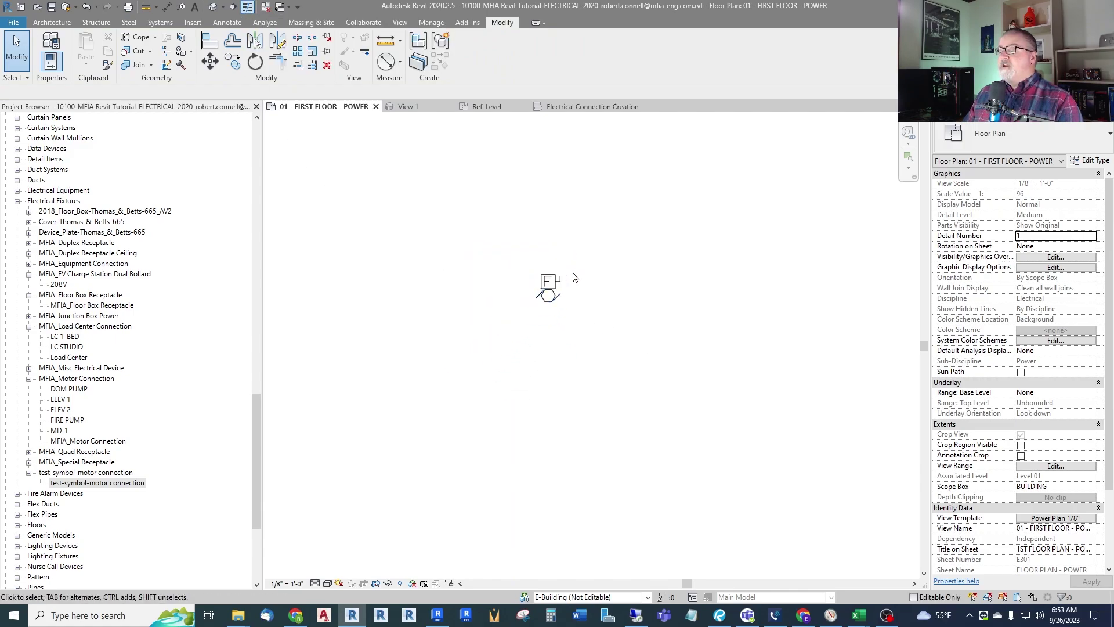
scroll(591, 296, "down", 4)
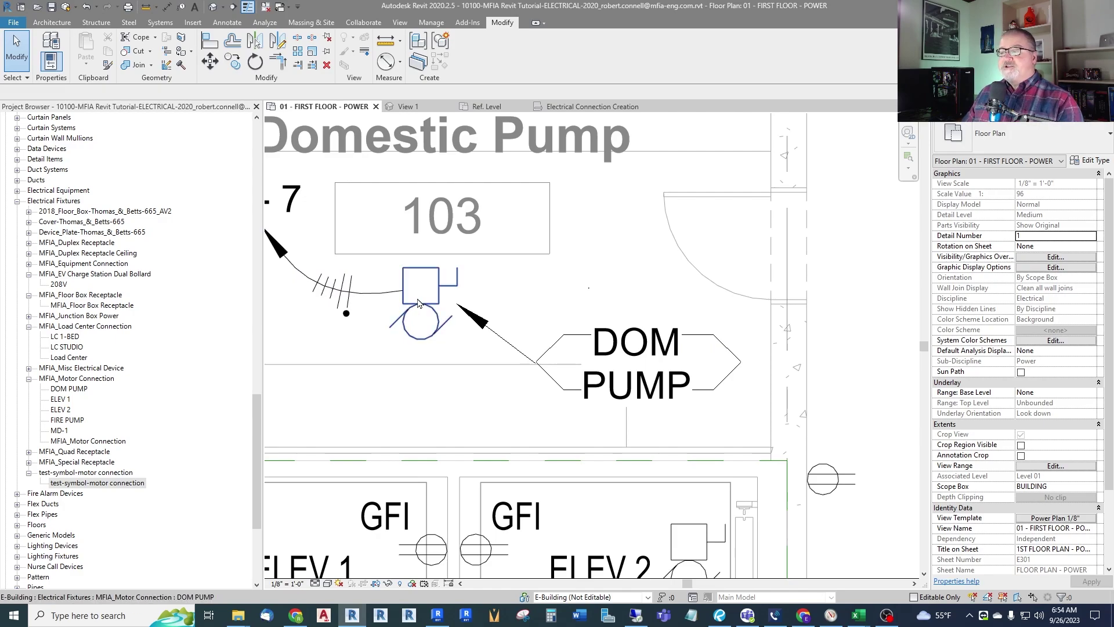
scroll(522, 247, "up", 5)
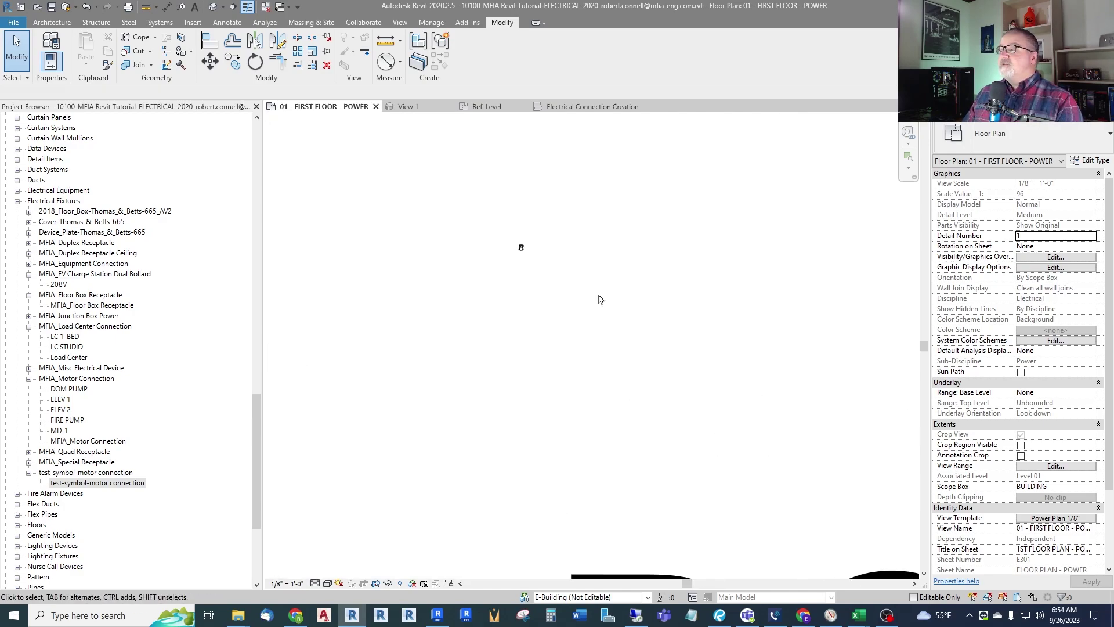
- Delete the small test motor connection fixture from the plan
left_click(522, 251)
key("Delete")
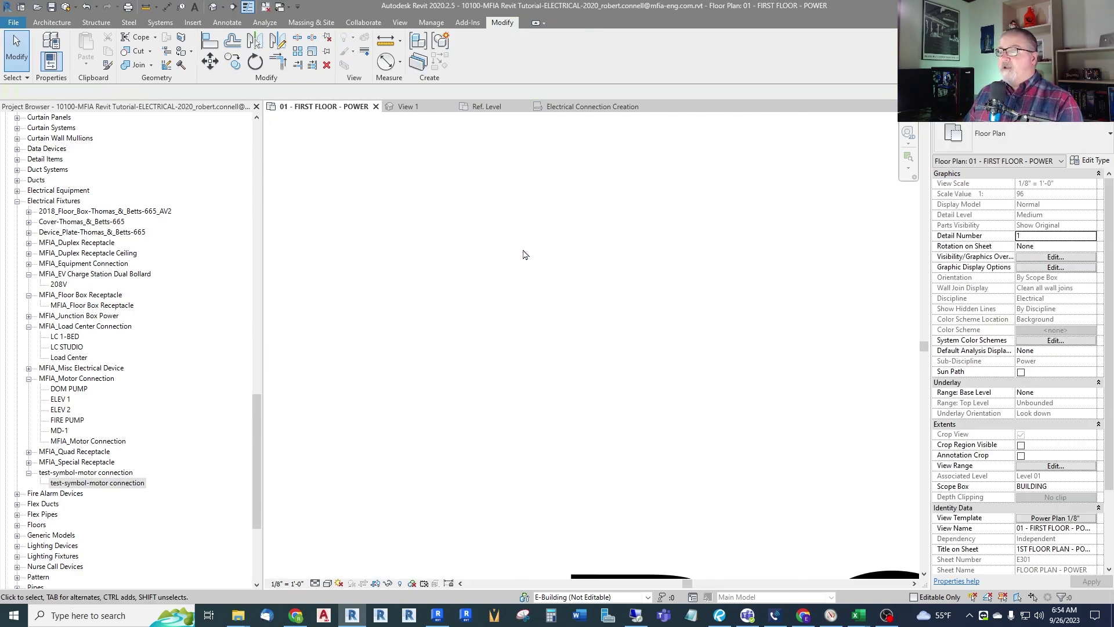
scroll(524, 254, "down", 5)
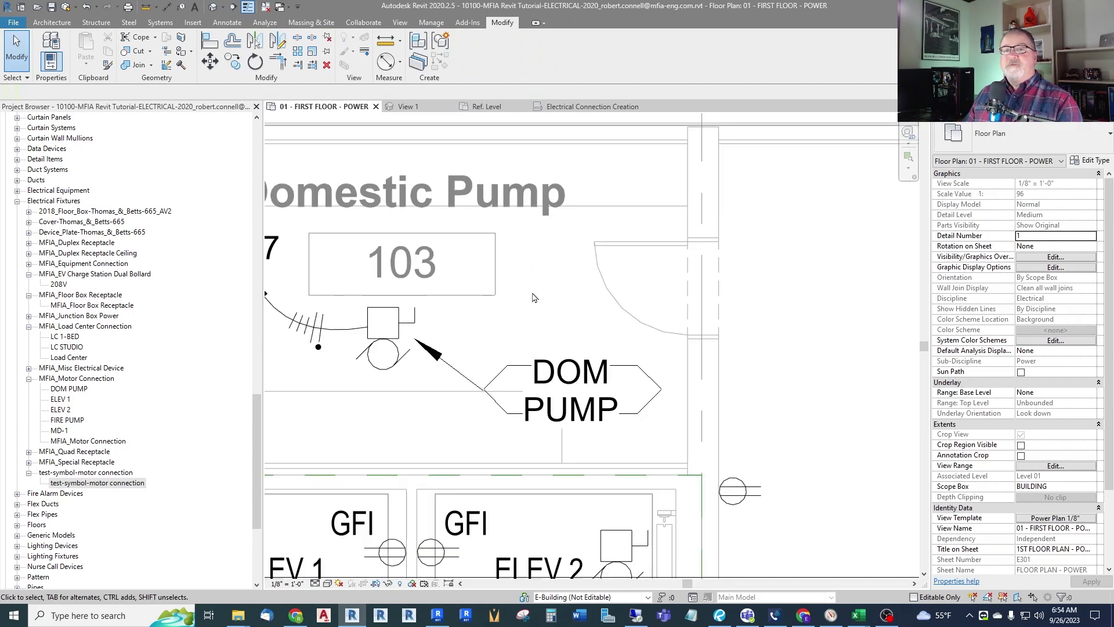
scroll(545, 274, "down", 2)
scroll(532, 288, "up", 2)
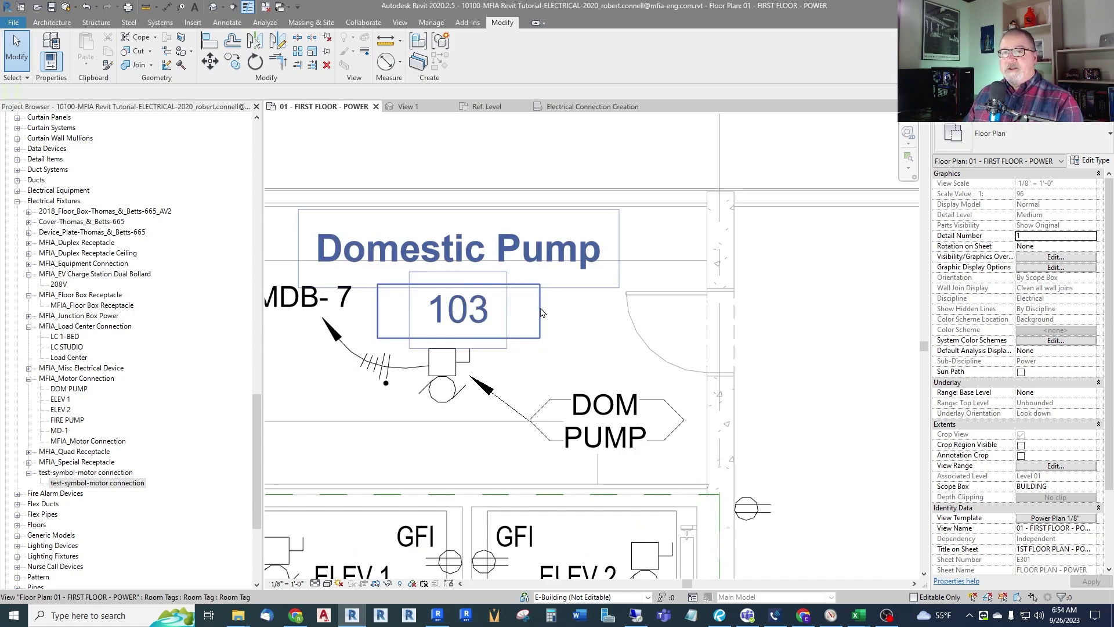
- Switch to the Electrical Connection Creation drafting view and zoom to read the Step 1 and Step 2 notes
key("ctrl+Tab")
key("ctrl+Tab")
key("ctrl+Tab")
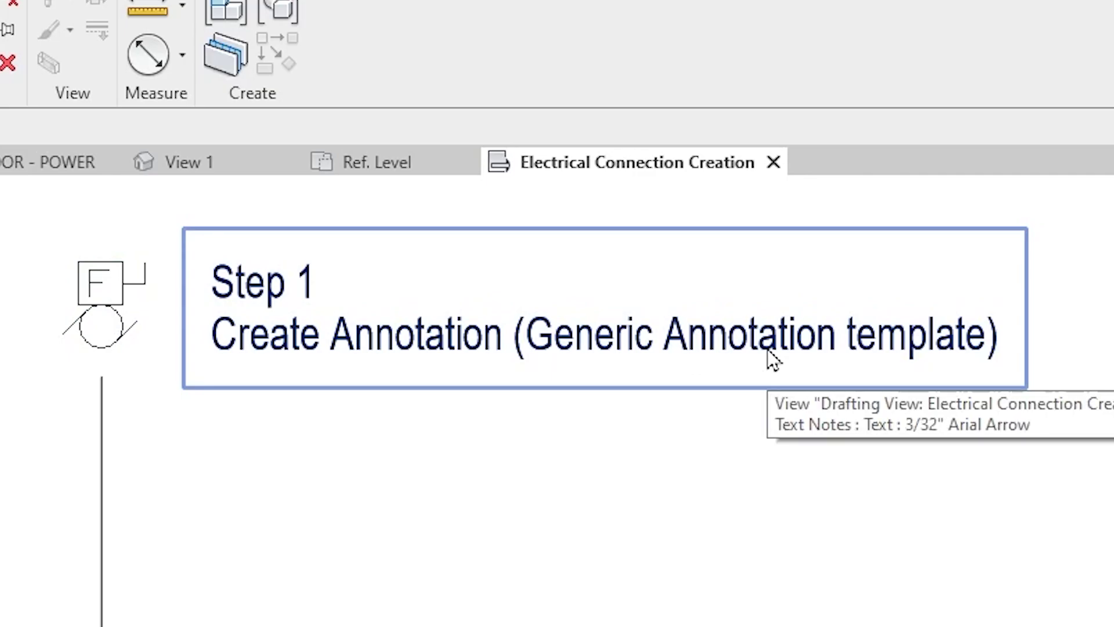
scroll(409, 363, "up", 1)
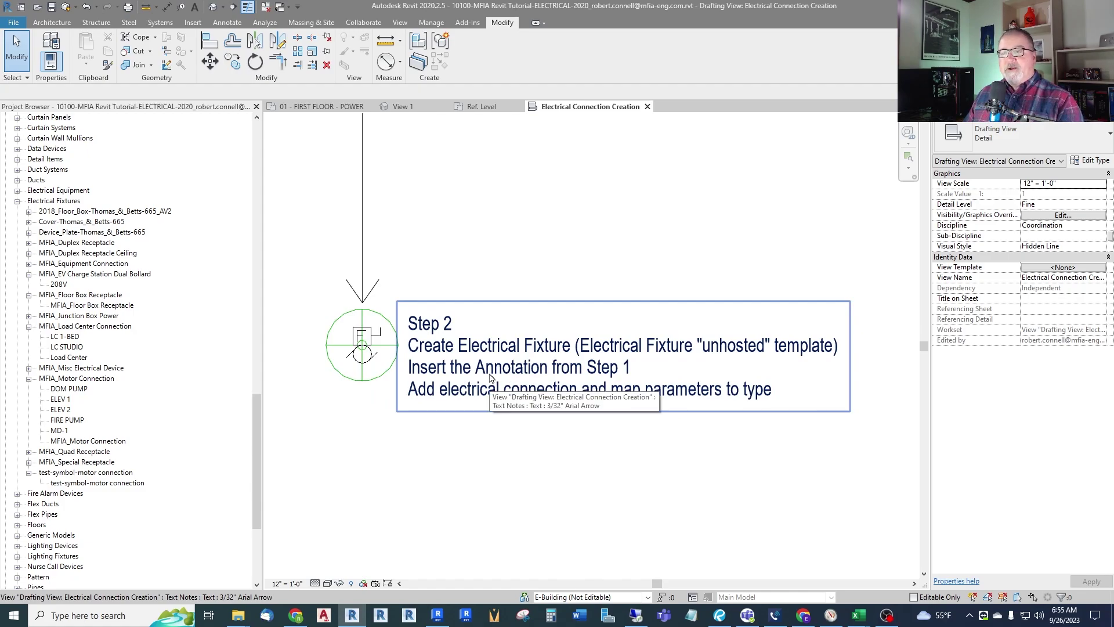
scroll(490, 378, "down", 3)
scroll(473, 202, "up", 2)
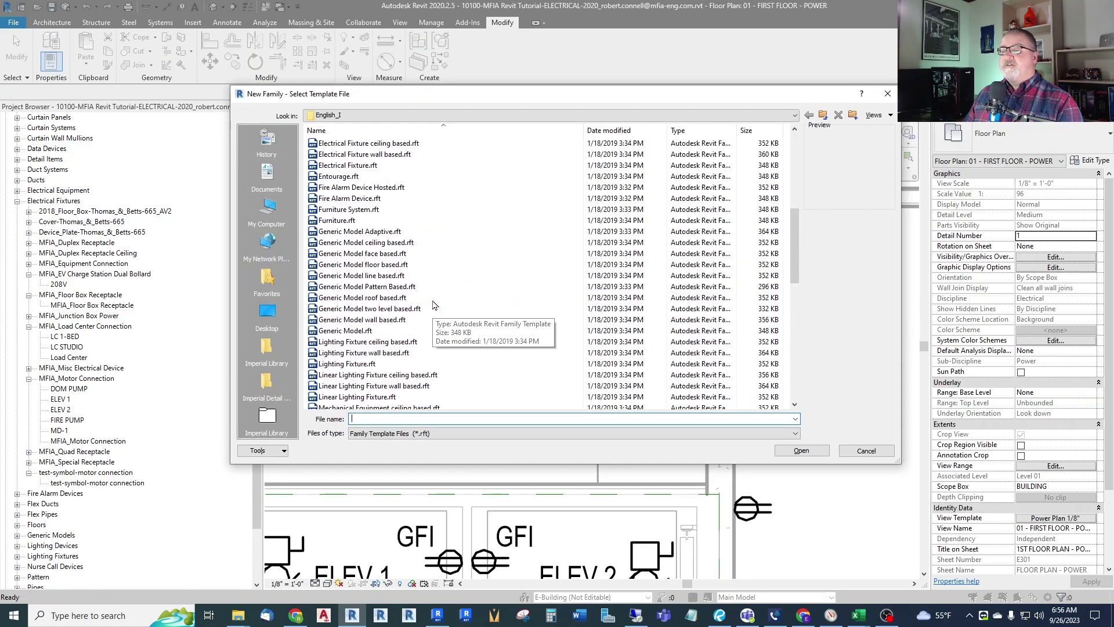
- Create a new family from the Annotations folder's Generic Annotation.rft template
scroll(434, 304, "up", 8)
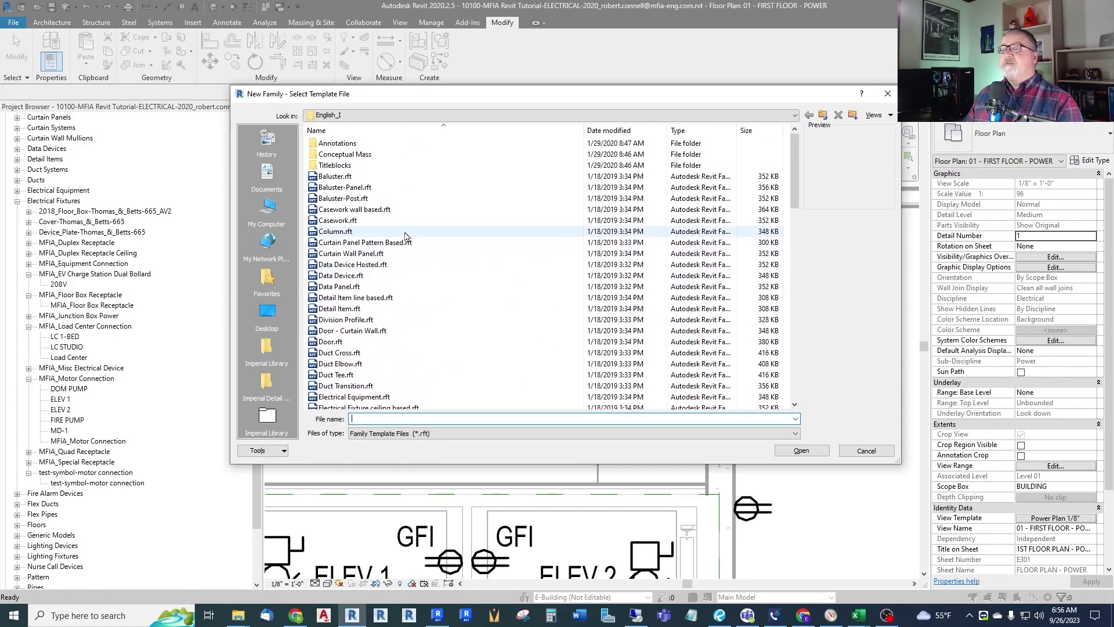
double_click(339, 145)
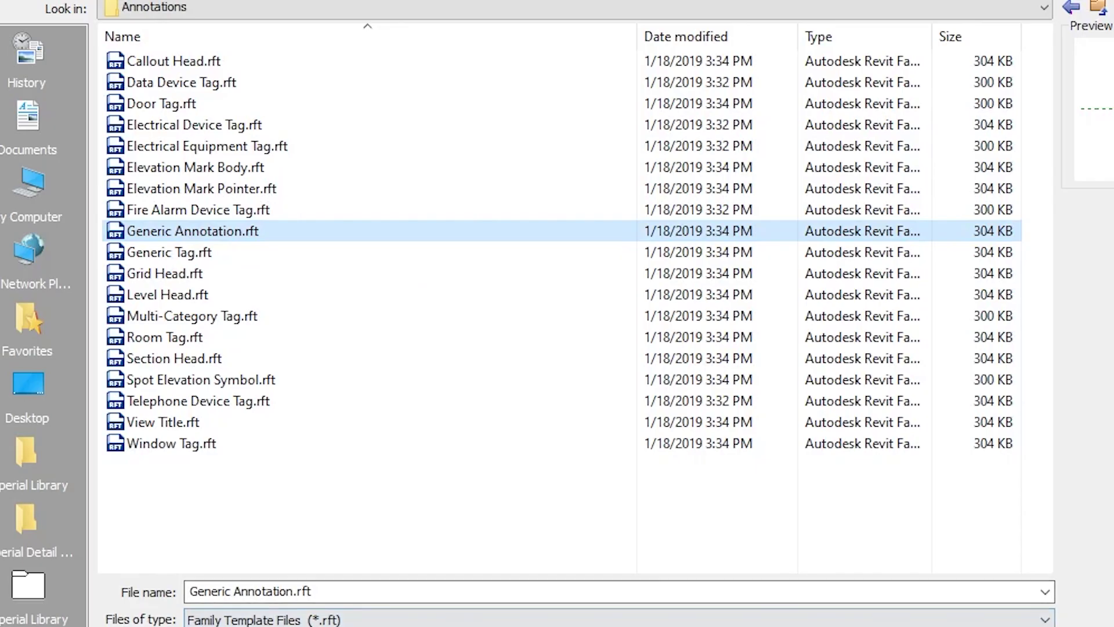
key("Return")
scroll(739, 555, "up", 3)
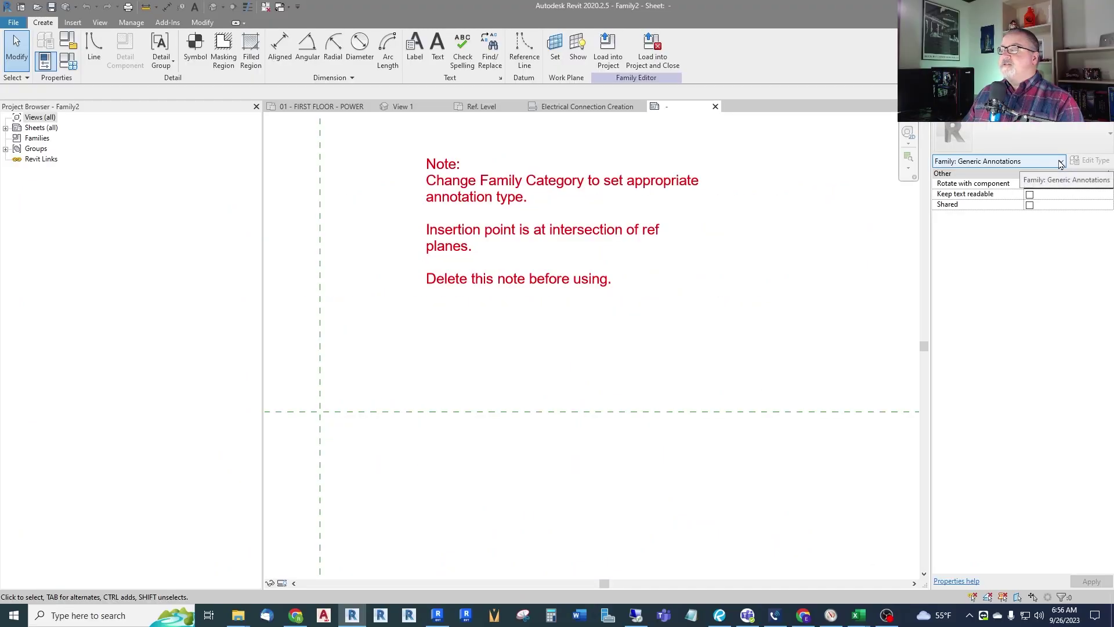
left_click(45, 61)
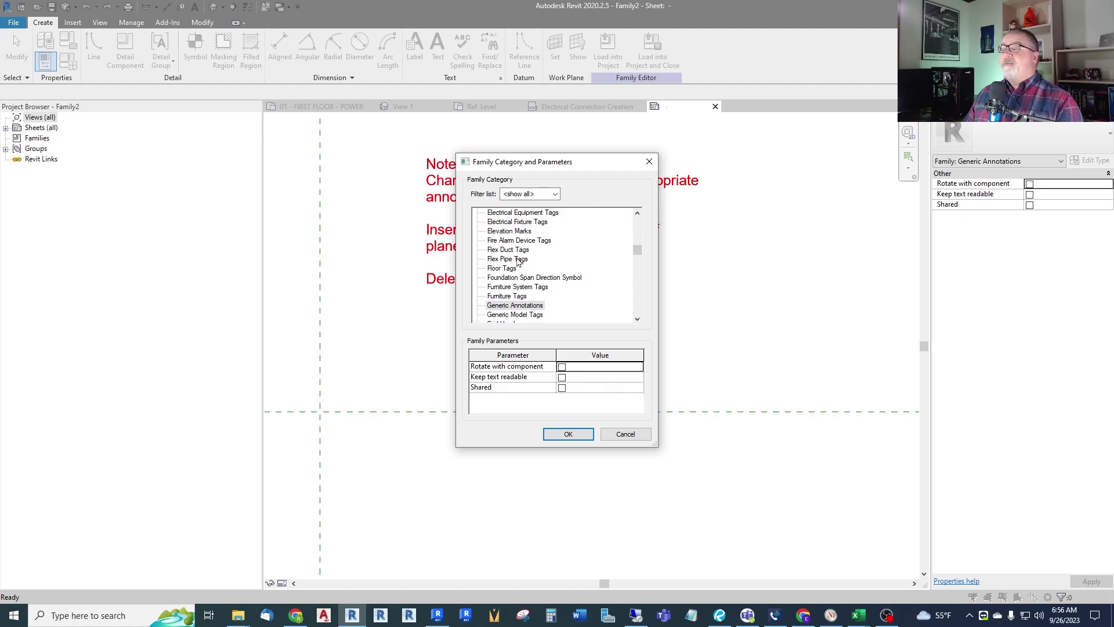
scroll(552, 239, "down", 4)
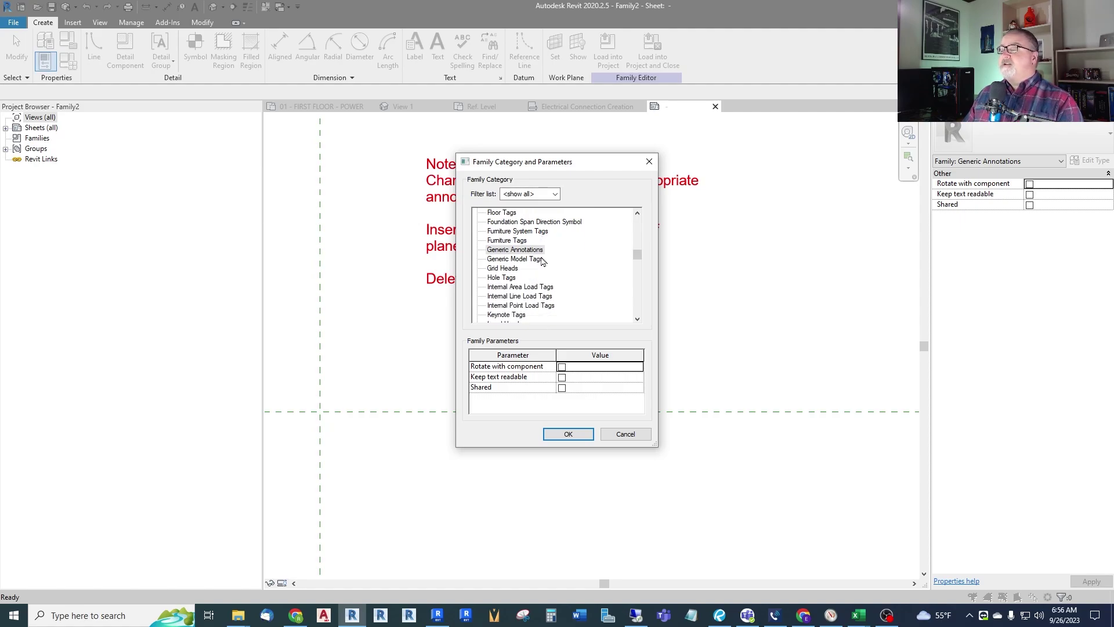
scroll(540, 284, "up", 5)
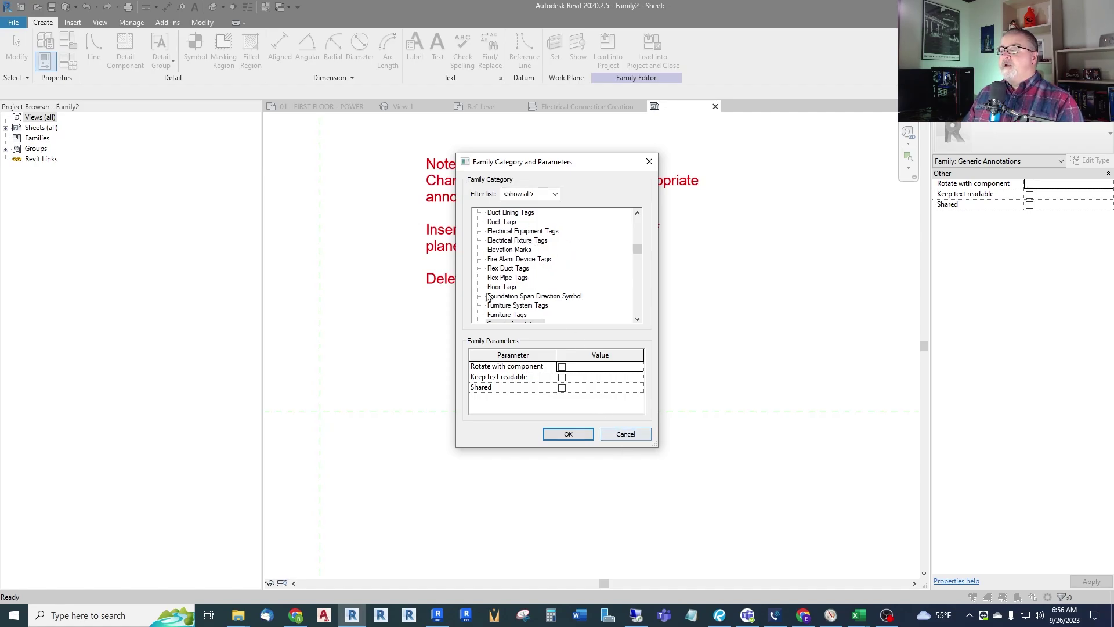
left_click(625, 435)
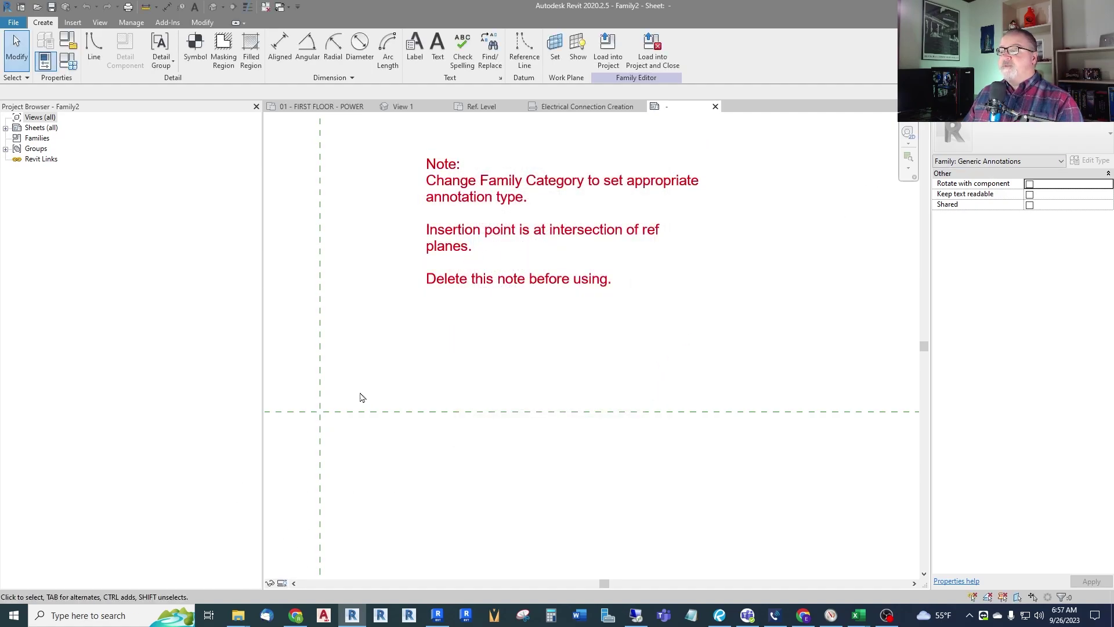
- Delete the red template note and zoom to fit the reference planes
left_click(469, 199)
key("Delete")
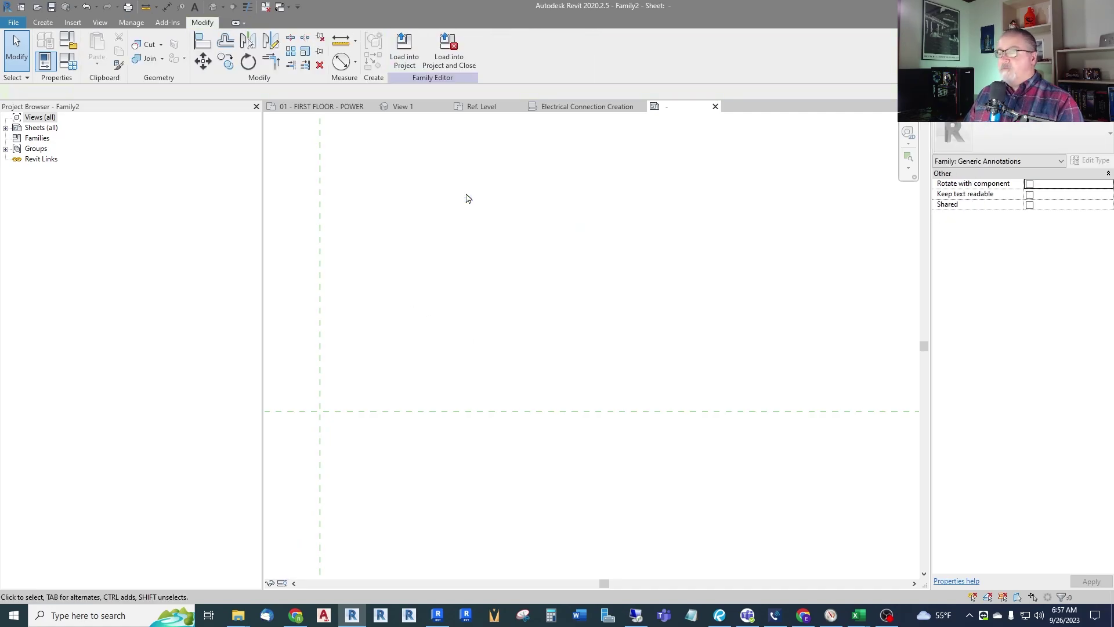
key("z")
key("f")
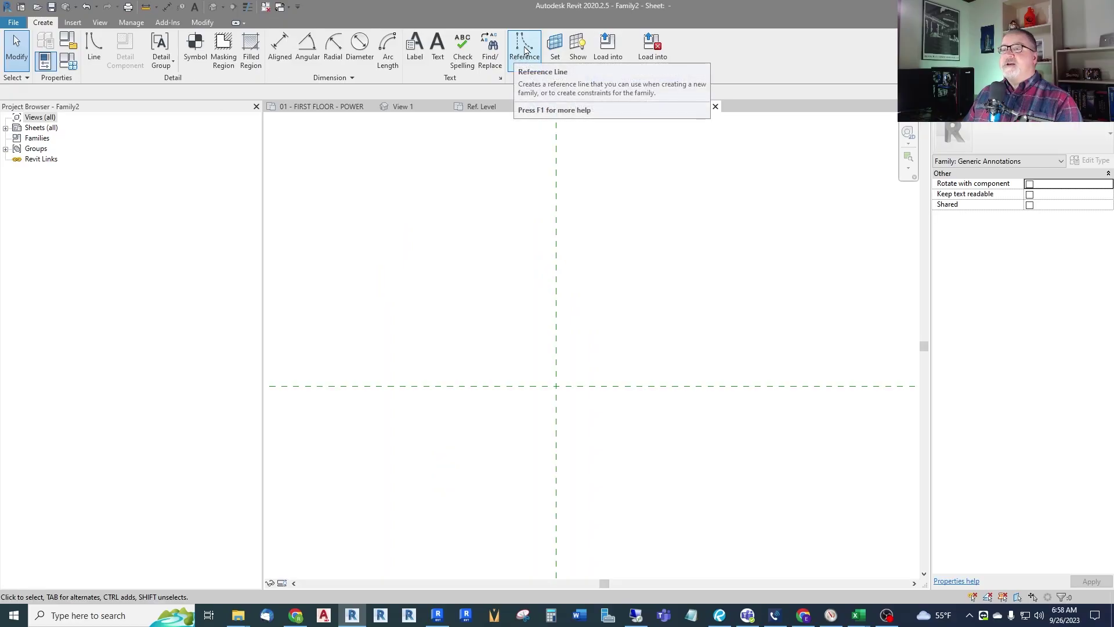
- Draw a vertical reference line running up to the horizontal plane
left_click(524, 46)
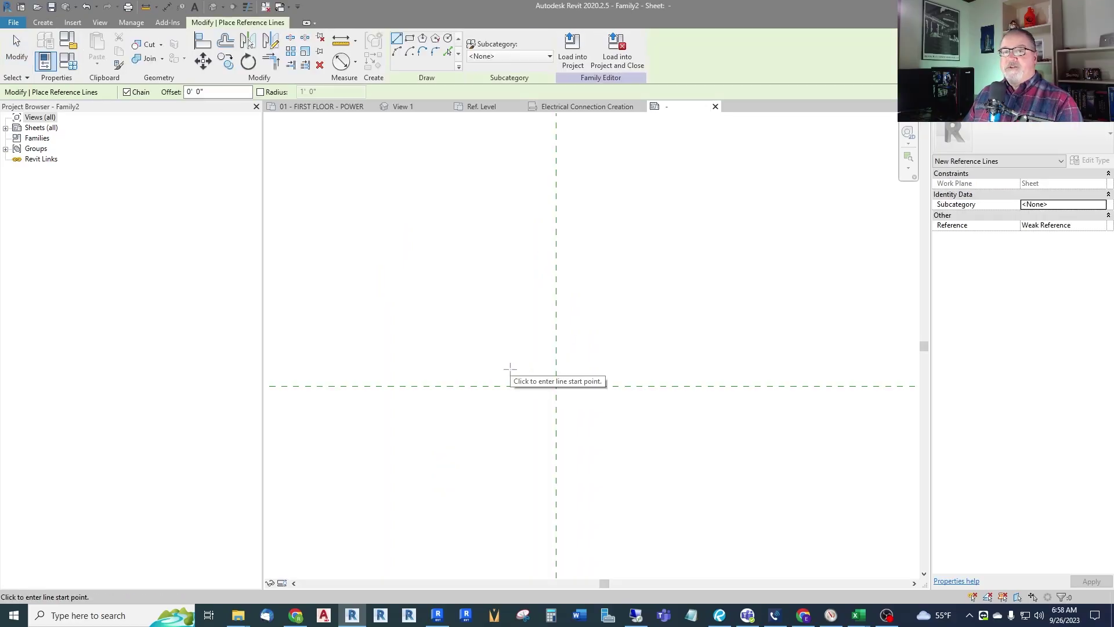
left_click(539, 433)
left_click(541, 321)
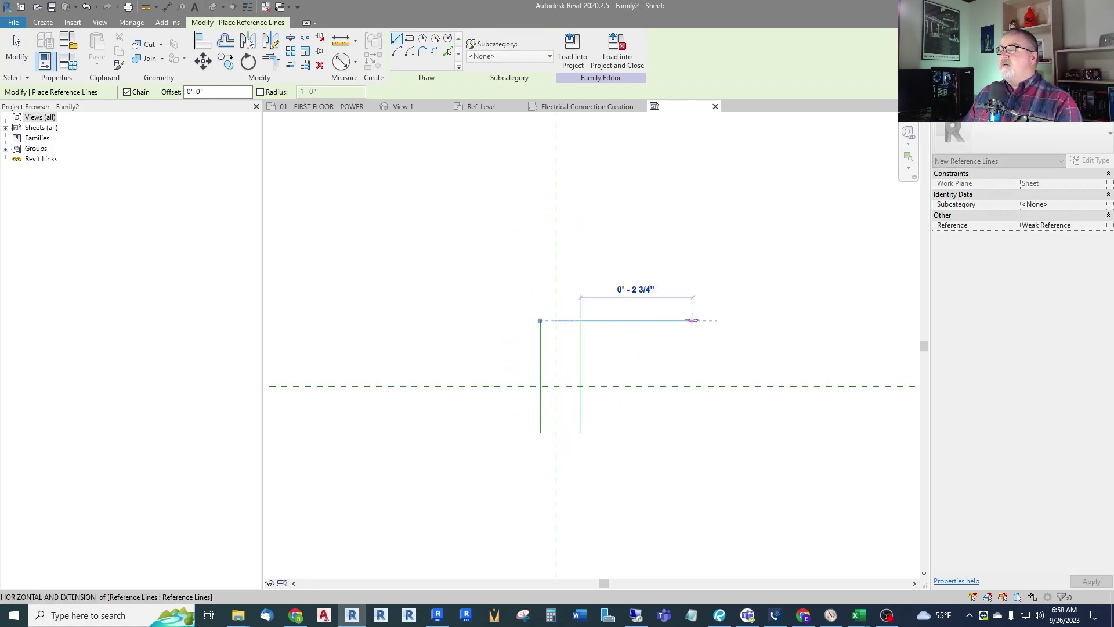
key("Escape")
key("Escape")
- Add two horizontal reference lines above the centre and select the stray diagonal line
key("Return")
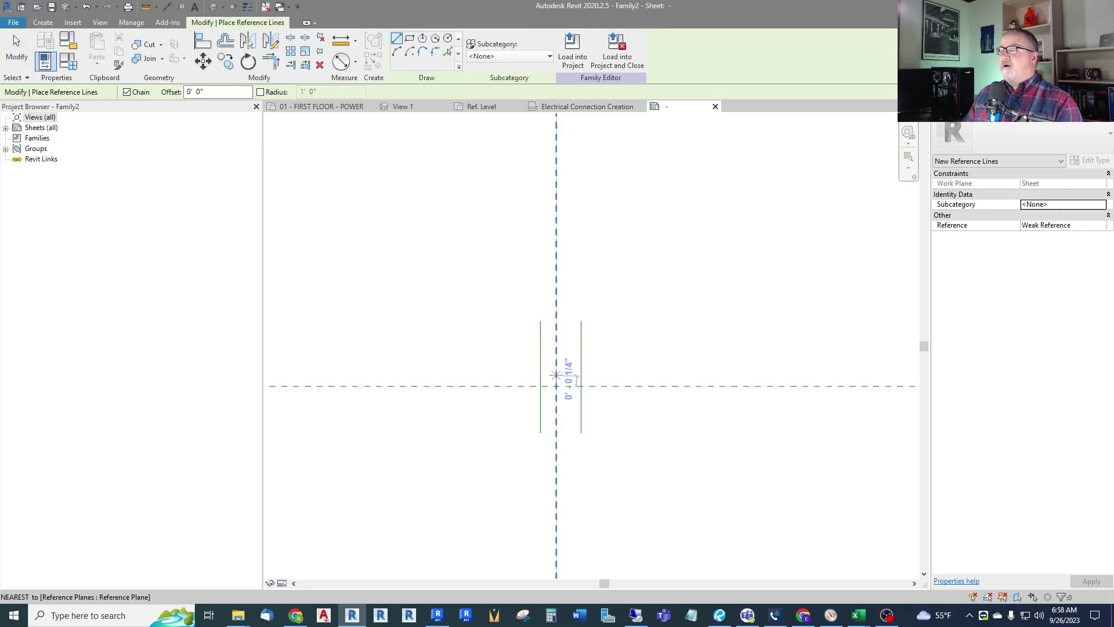
left_click(522, 364)
left_click(630, 365)
left_click(517, 337)
left_click(629, 338)
key("Escape")
key("Escape")
scroll(562, 399, "up", 2)
scroll(562, 399, "up", 2)
left_click_drag(695, 269, 736, 399)
- Delete the stray diagonal, then space the vertical lines equally about the centre plane with an EQ dimension
key("Delete")
key("d")
key("i")
scroll(510, 404, "down", 1)
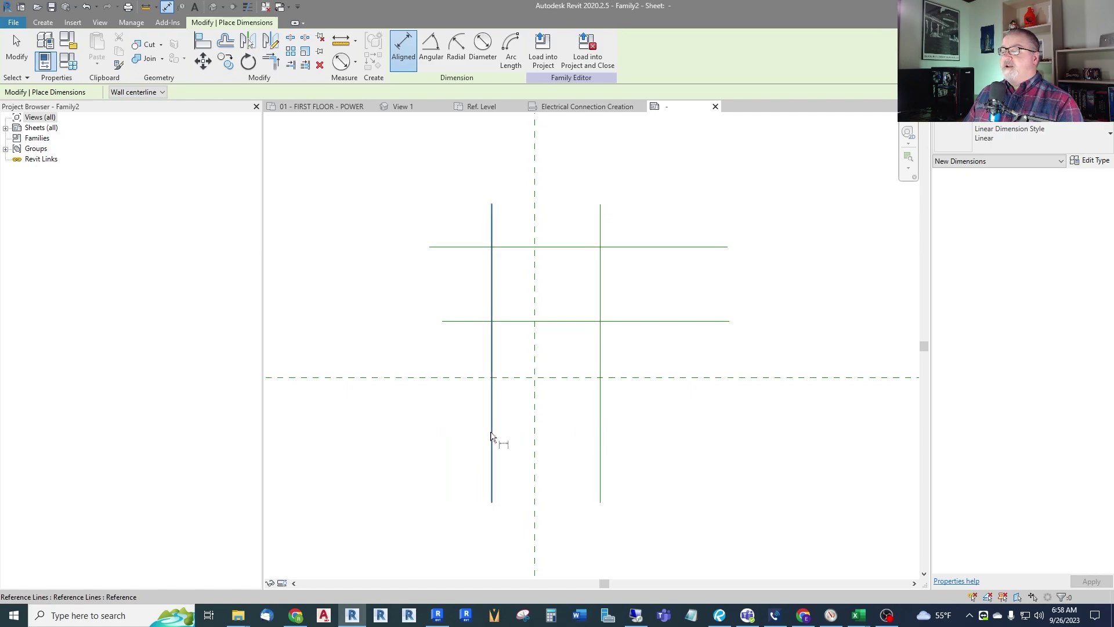
left_click(492, 436)
left_click(535, 436)
left_click(600, 441)
left_click(638, 442)
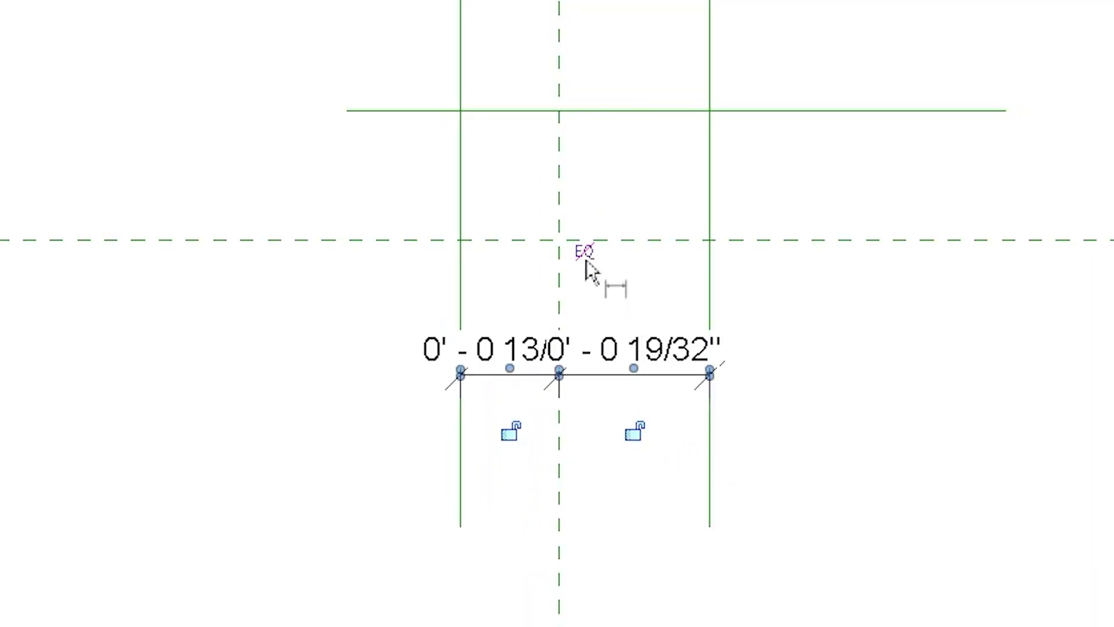
left_click(586, 253)
key("Escape")
key("Escape")
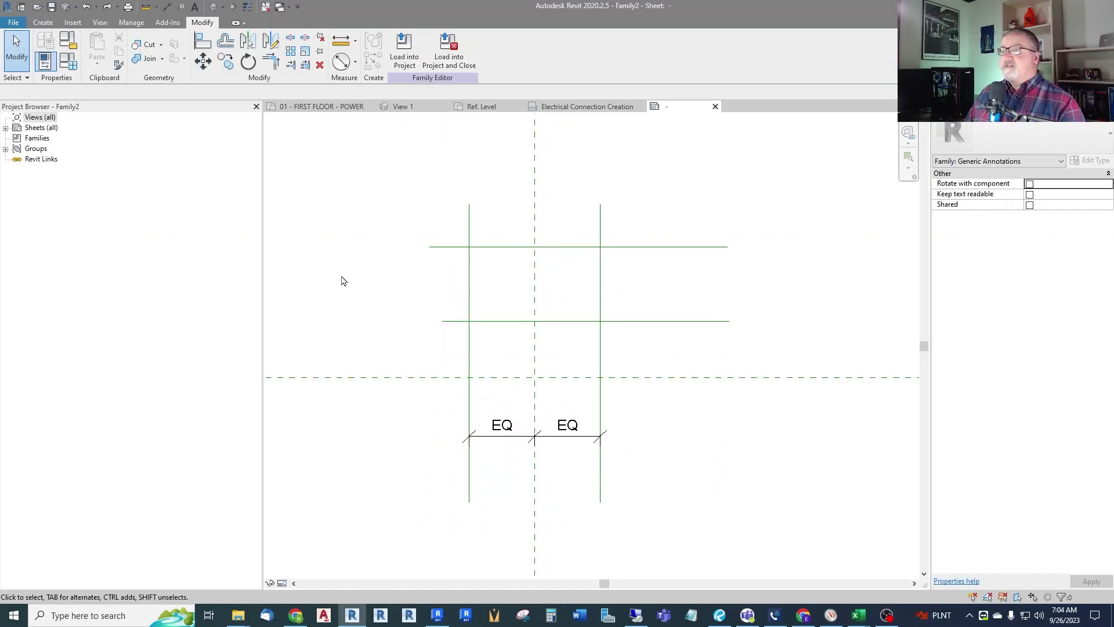
- Add an overall 0' - 1 7/32" dimension between the two vertical reference lines
left_click(166, 7)
left_click(470, 469)
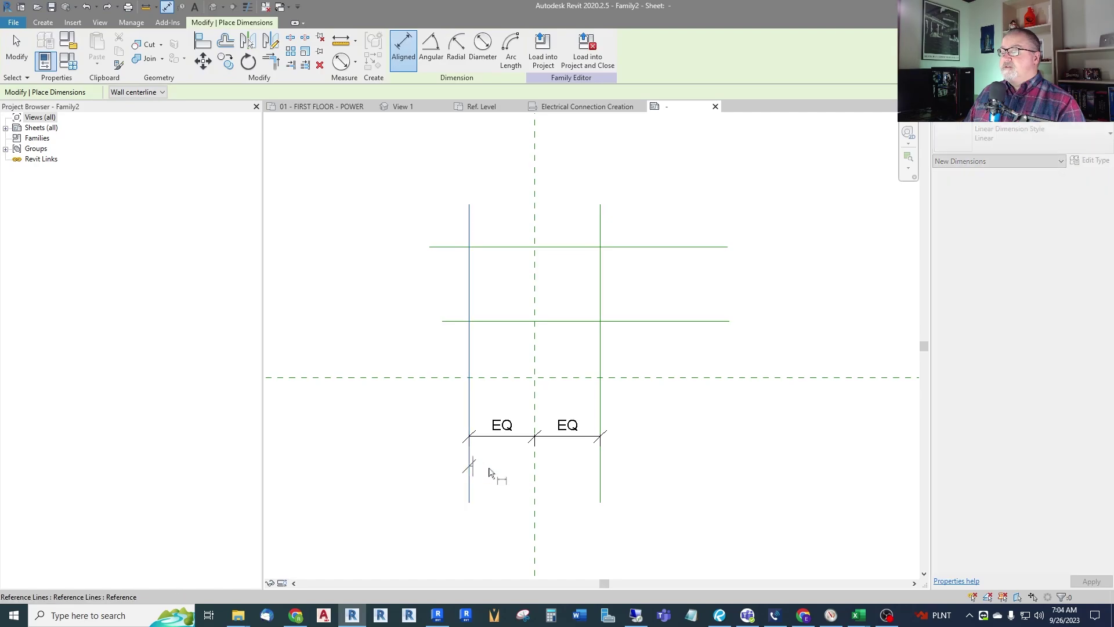
left_click(599, 477)
left_click(681, 482)
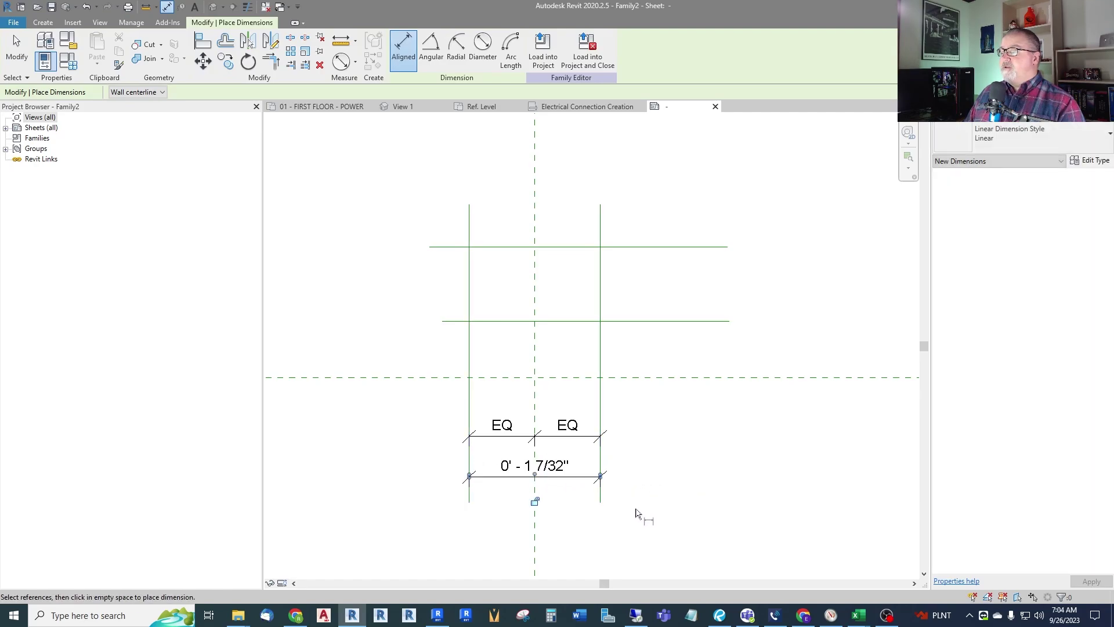
- Label the overall dimension with a new width type parameter and set it to 1/8"
key("Escape")
left_click(545, 473)
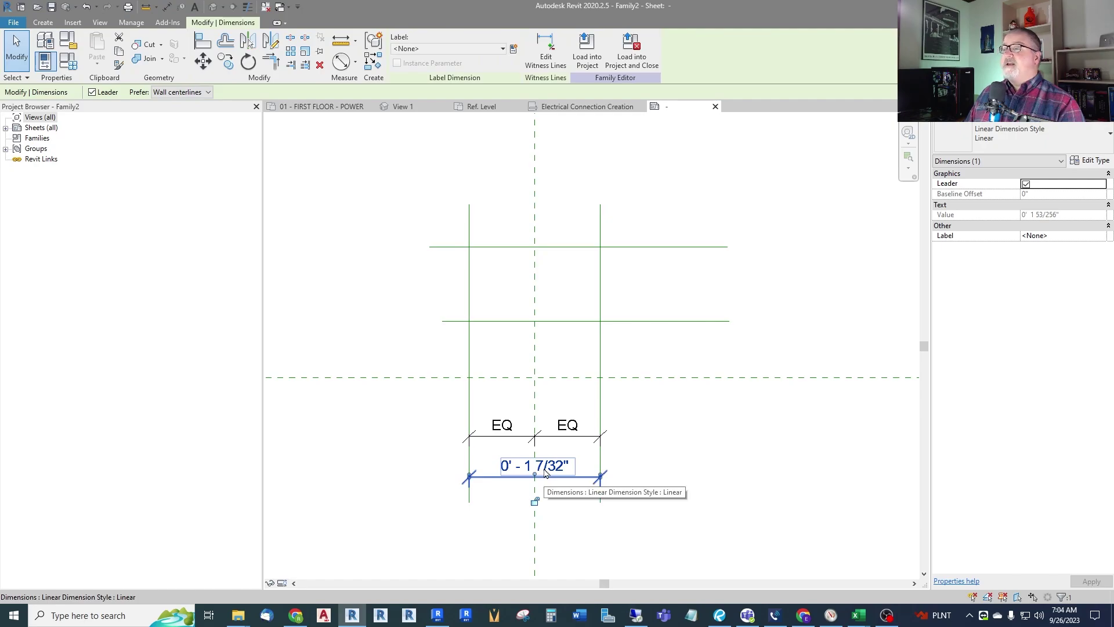
left_click(514, 50)
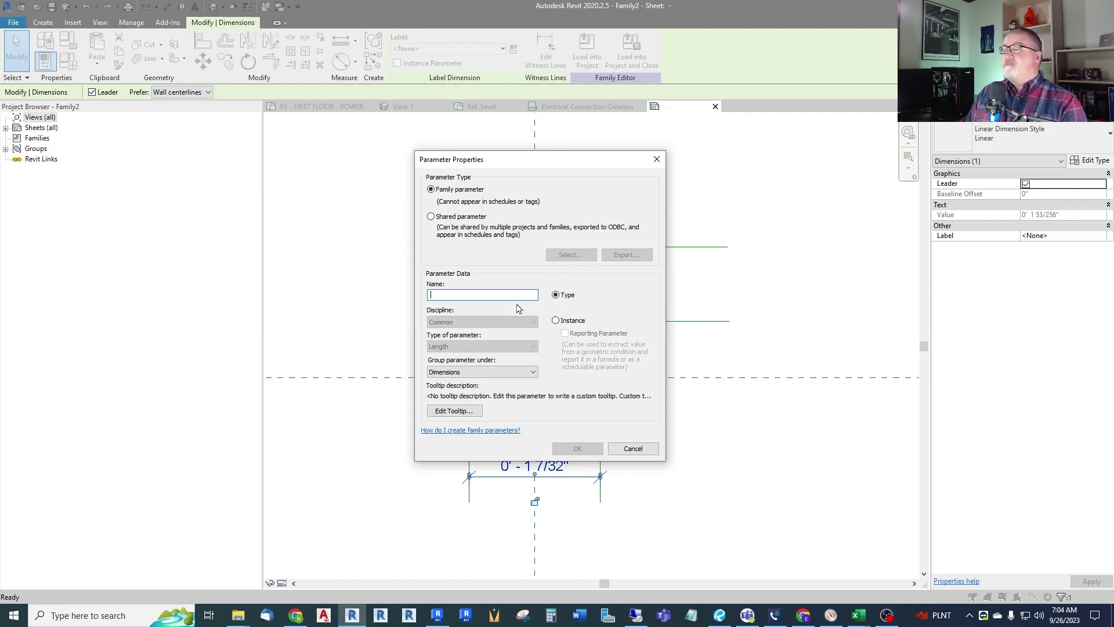
type("width")
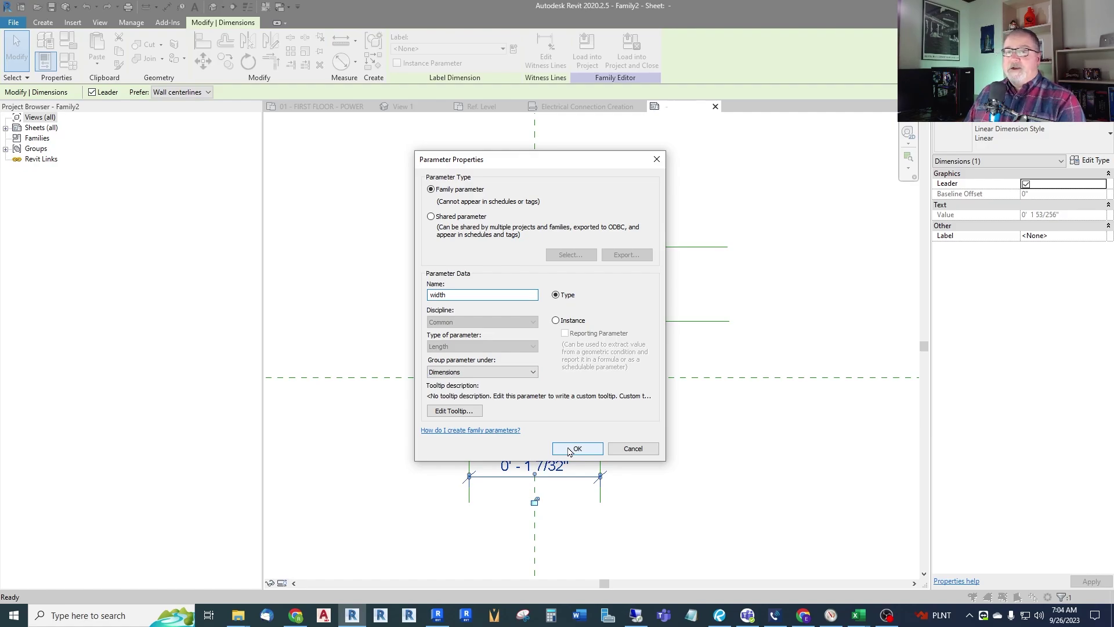
left_click(569, 449)
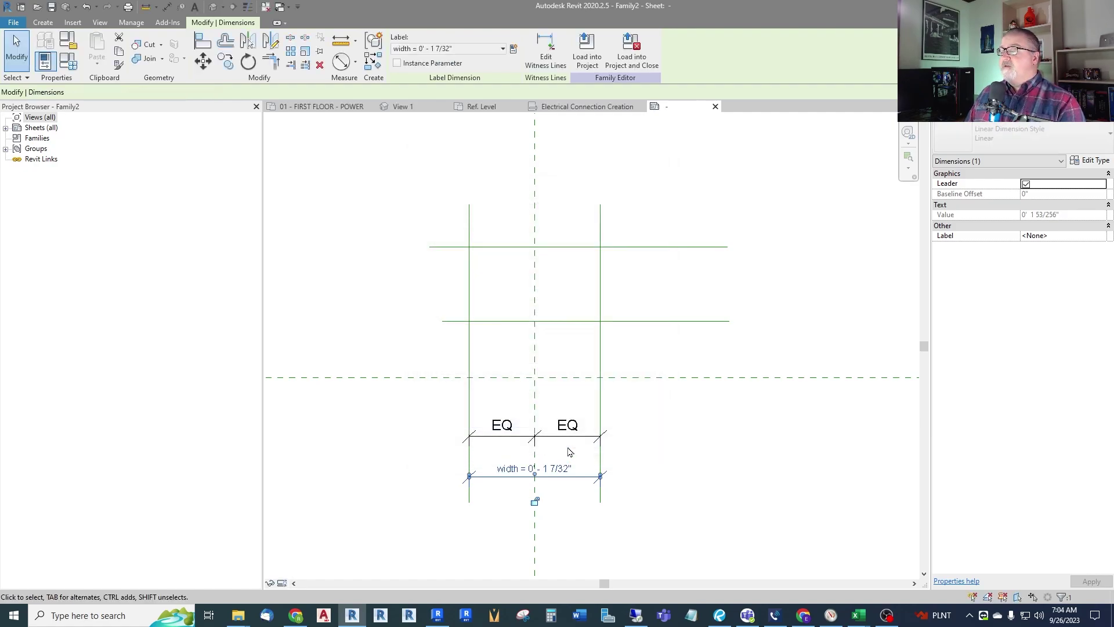
left_click(566, 470)
type("1/")
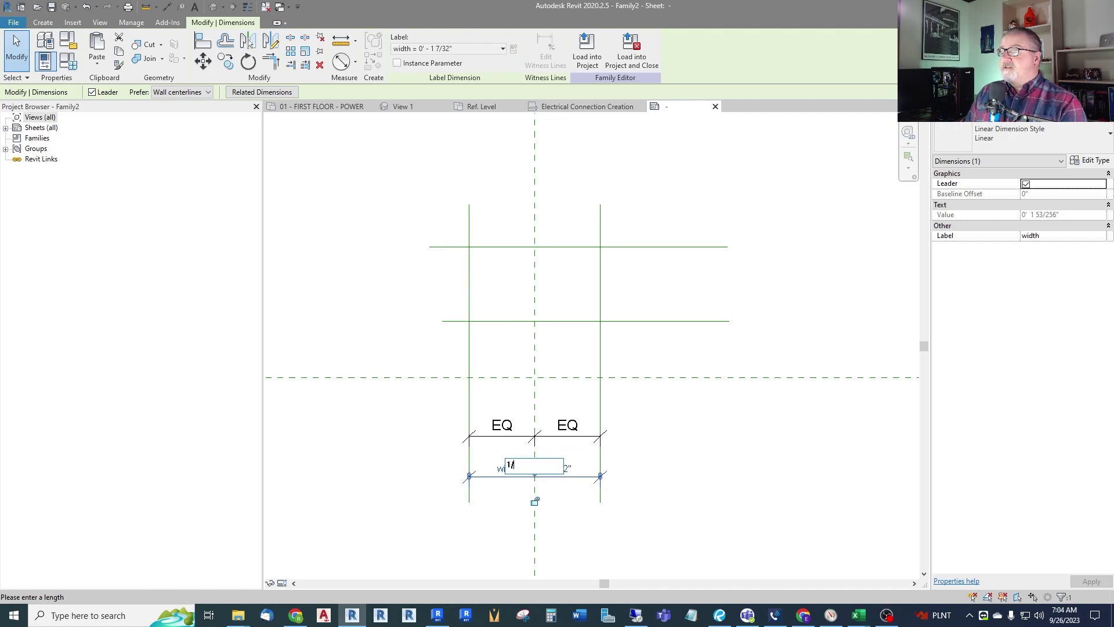
type("8\"")
left_click(560, 448)
scroll(563, 311, "up", 3)
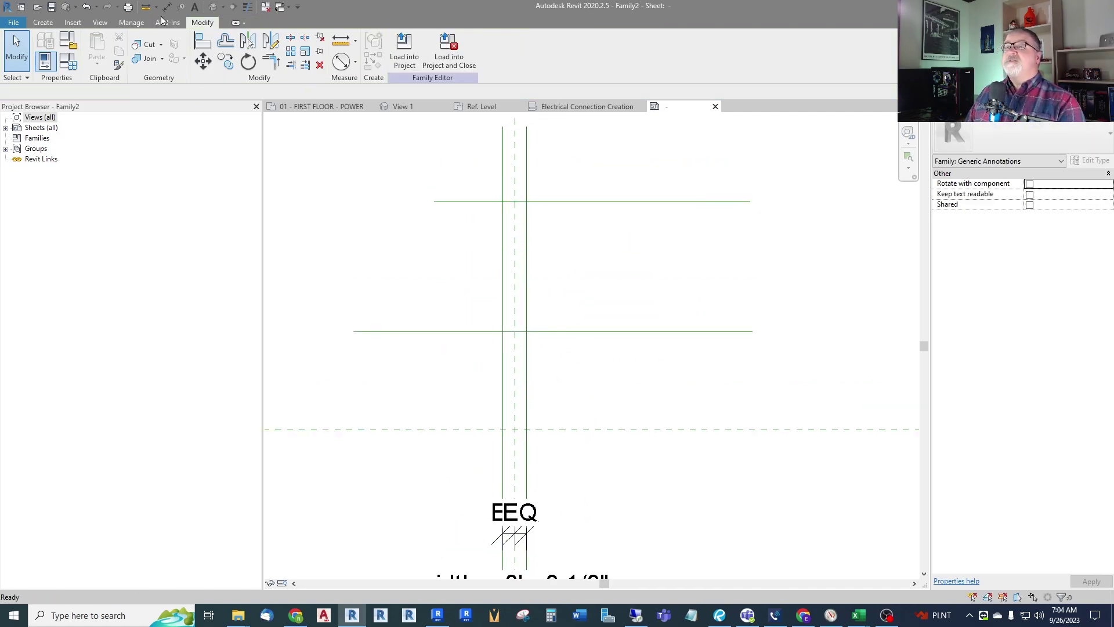
- Dimension vertically from the horizontal reference plane to the lower horizontal reference line
key("d")
key("i")
left_click(656, 430)
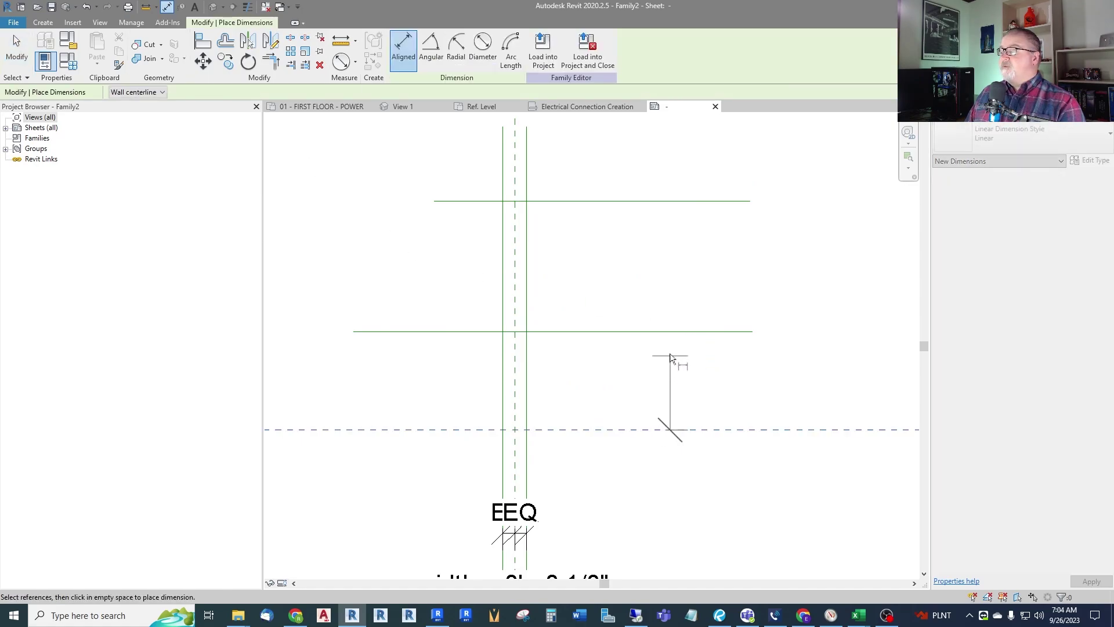
left_click(665, 332)
left_click(691, 307)
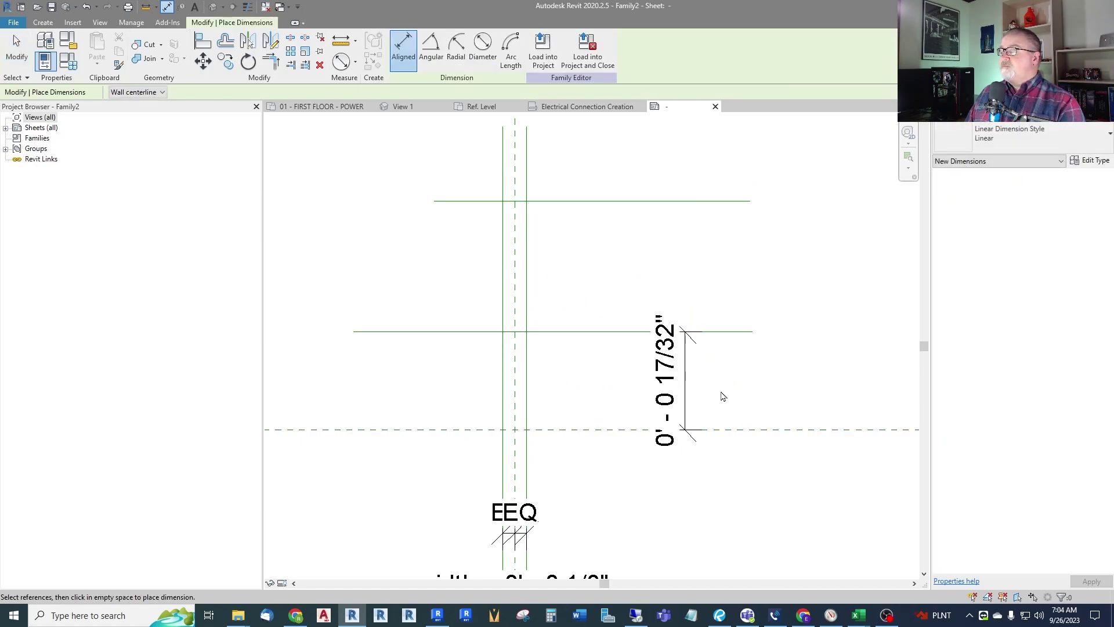
key("Escape")
key("Escape")
- Label that dimension with a new motor diam type parameter set to 1/8"
left_click(666, 380)
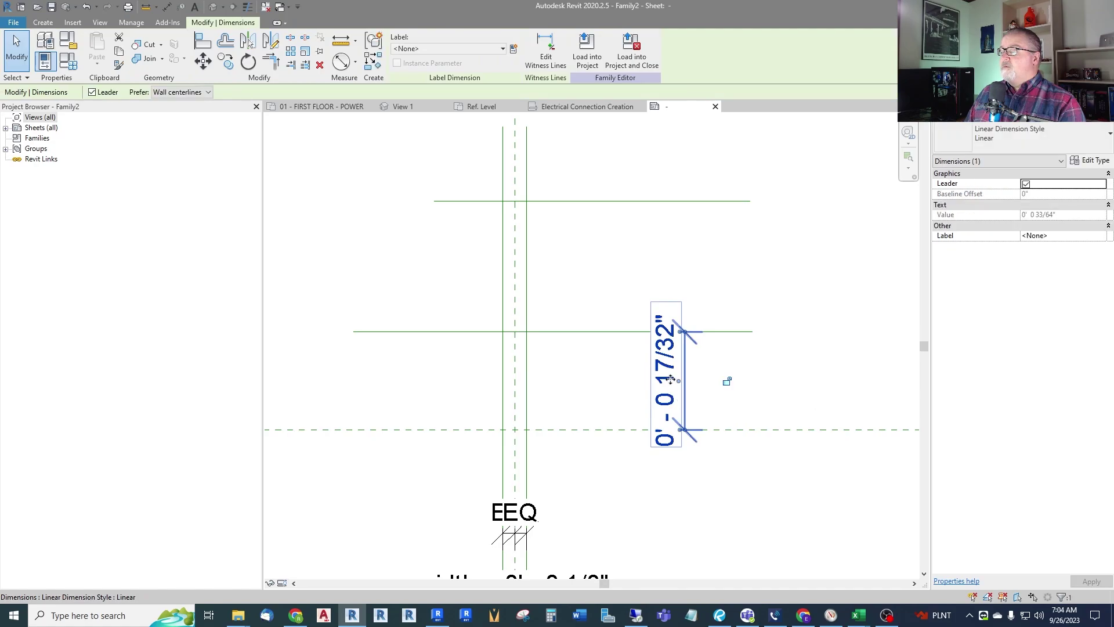
left_click(514, 49)
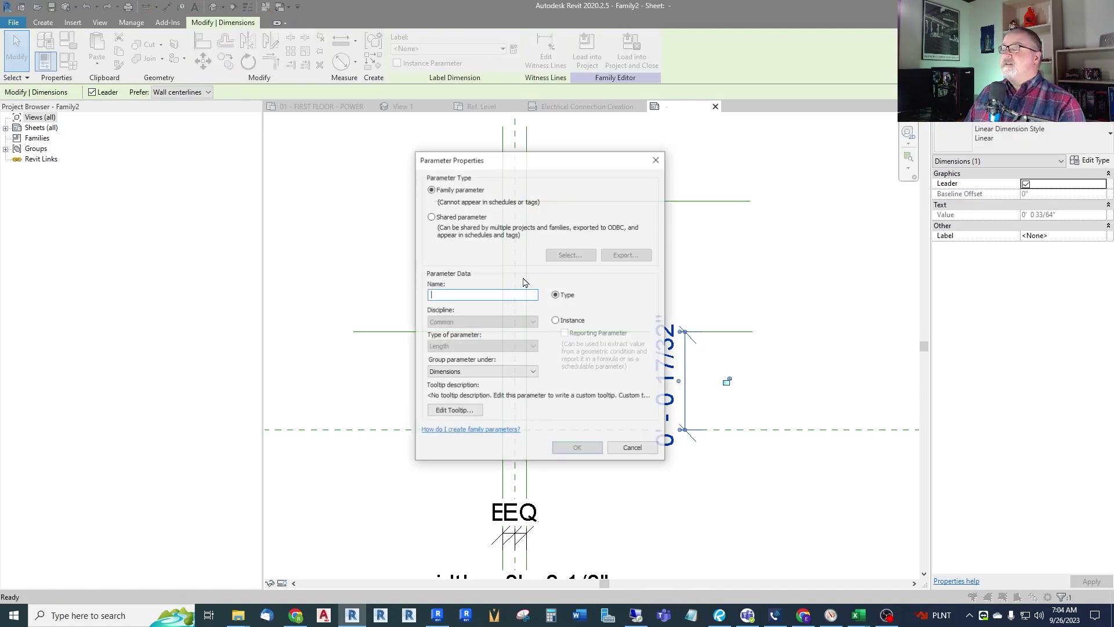
type("mor")
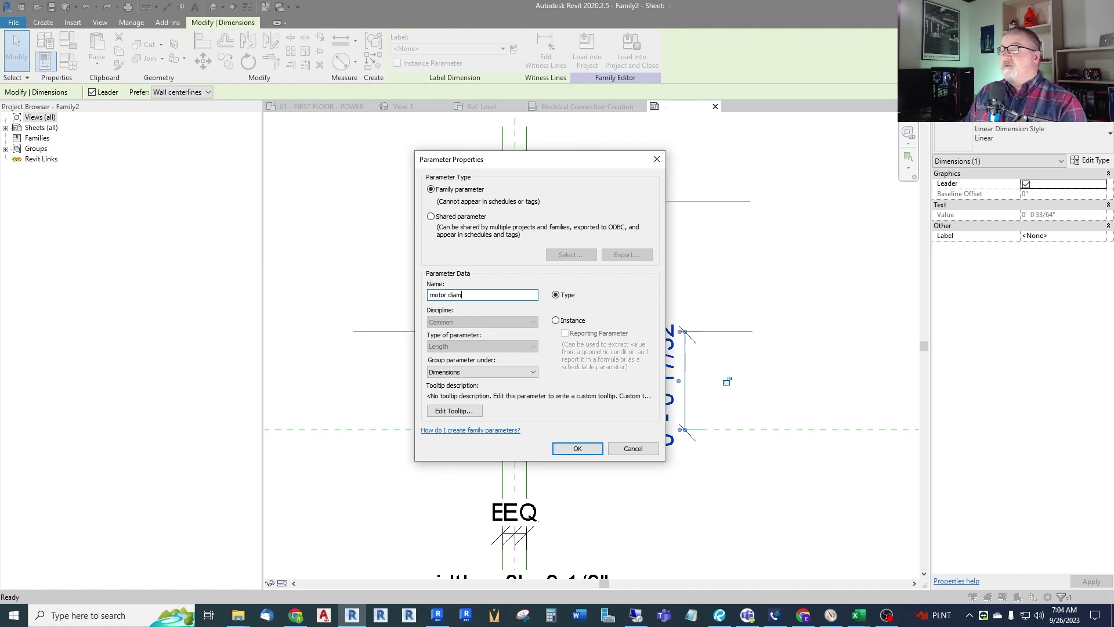
key("Return")
left_click(695, 375)
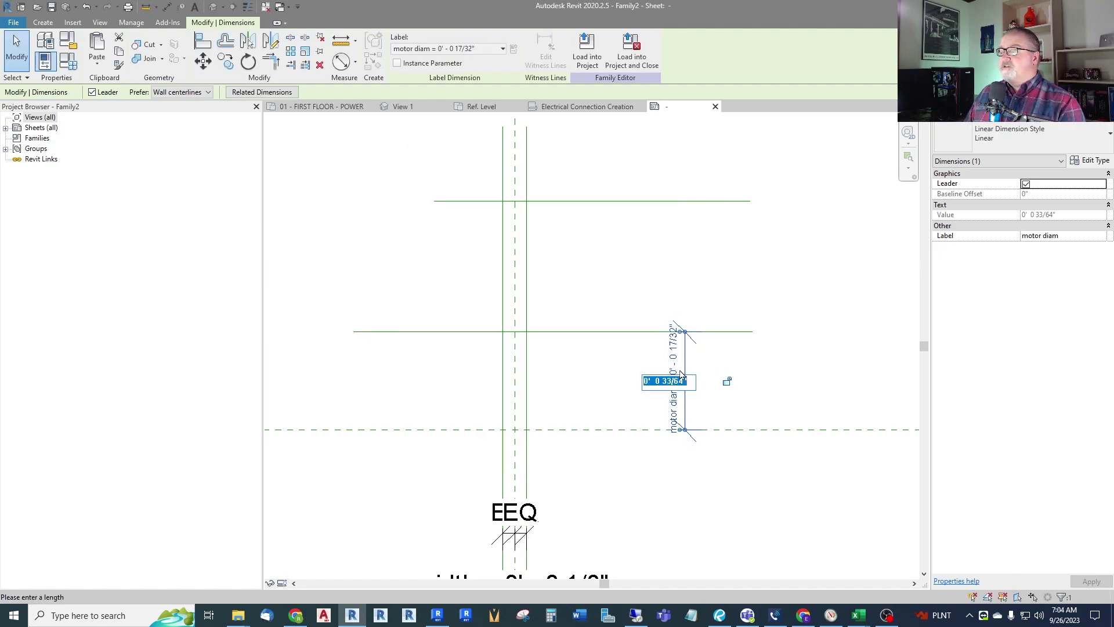
type("1/8")
key("Return")
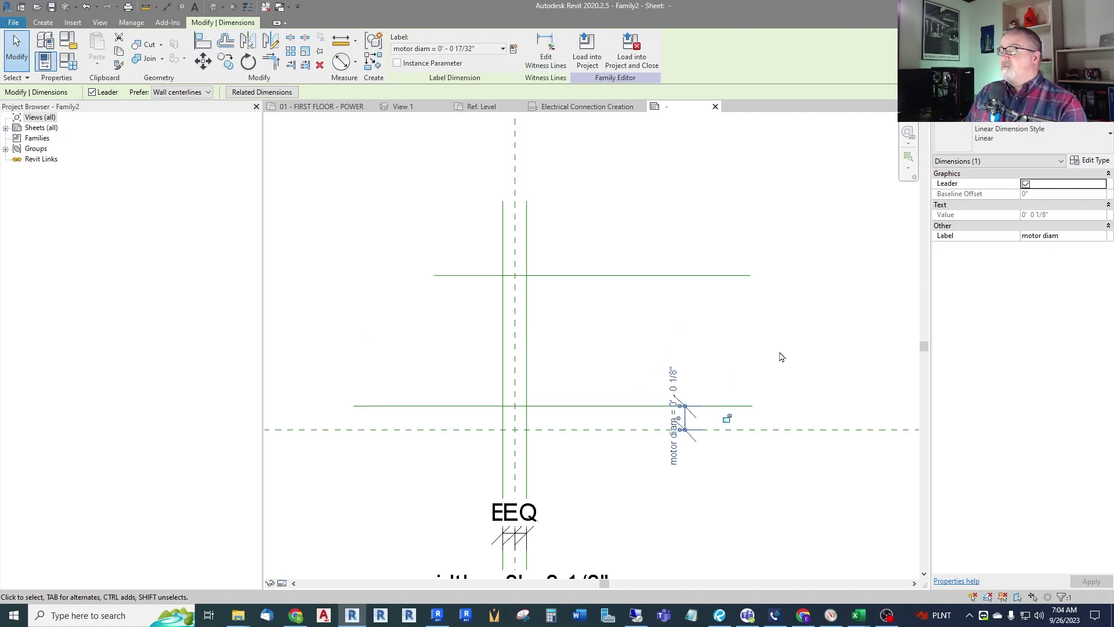
left_click(725, 349)
key("d")
key("i")
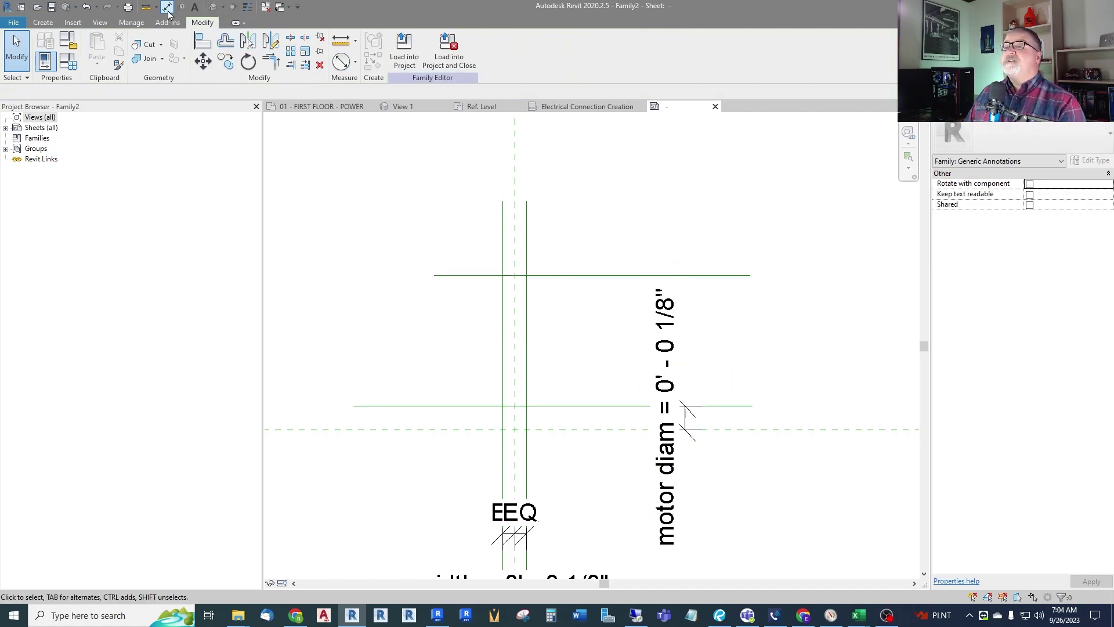
- Dimension between the lower and upper horizontal reference lines
left_click(622, 406)
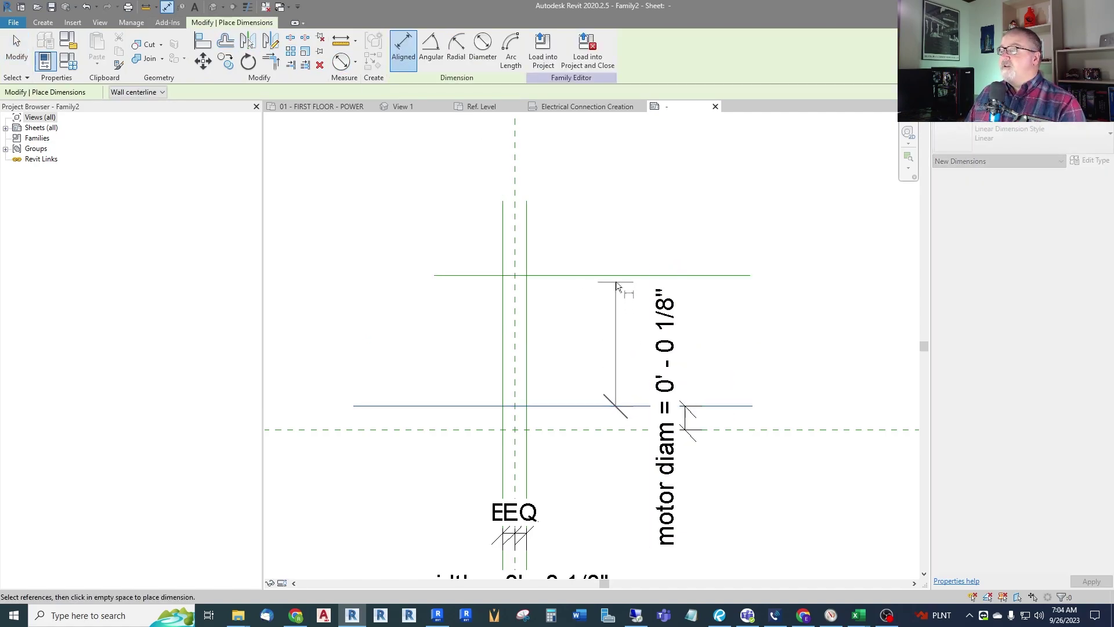
left_click(625, 276)
left_click(637, 274)
key("Escape")
- Label the new dimension with a switch size type parameter and set it to 1/8"
left_click(514, 48)
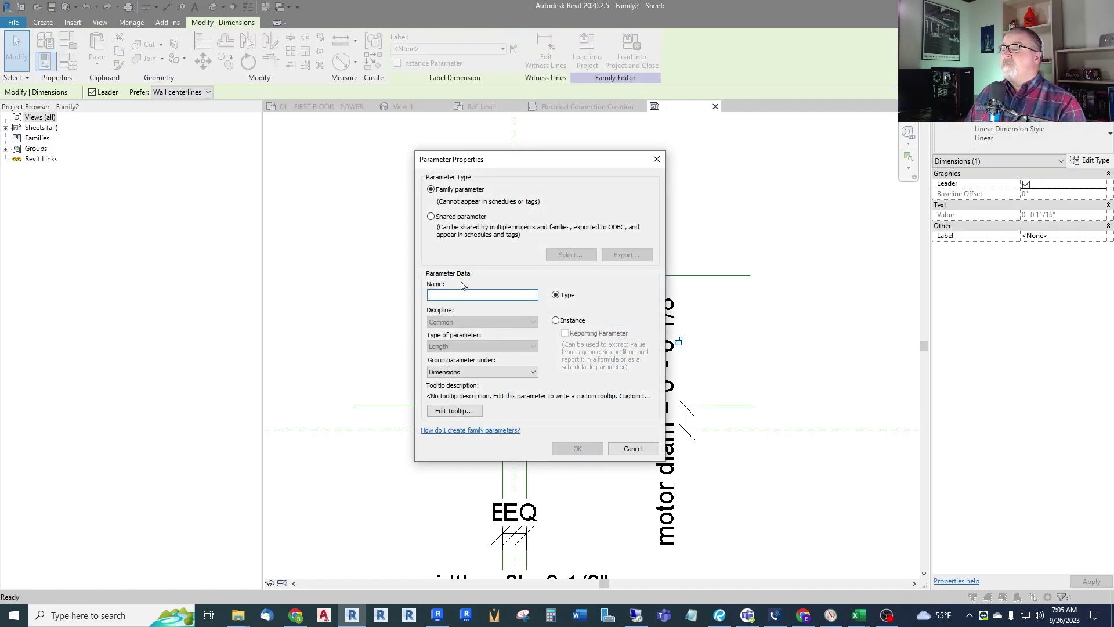
type("switch size")
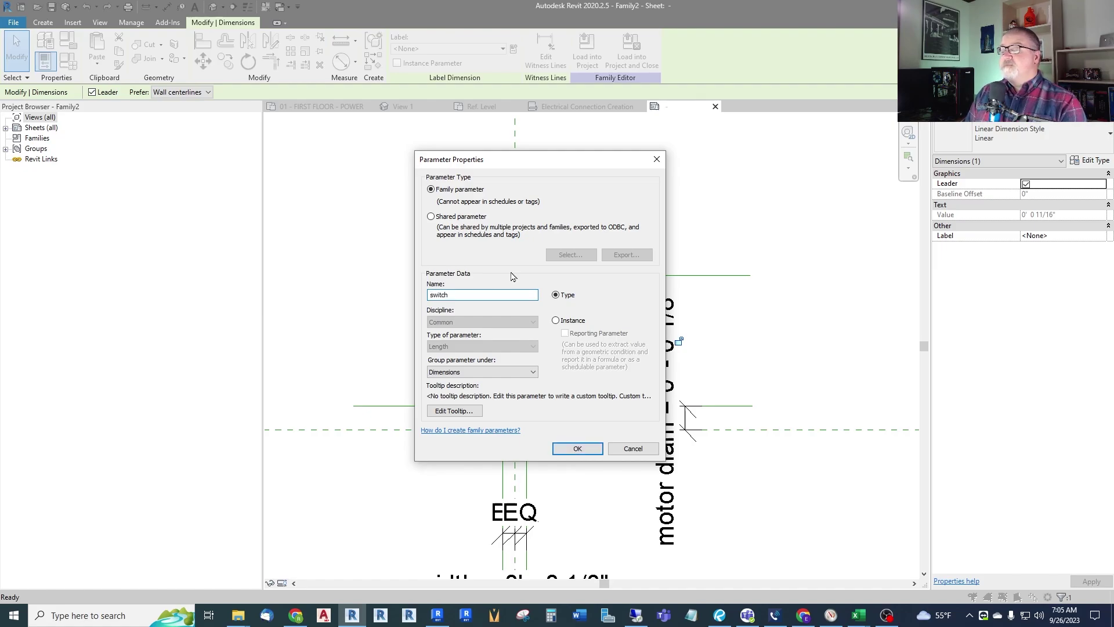
left_click(577, 448)
left_click(625, 316)
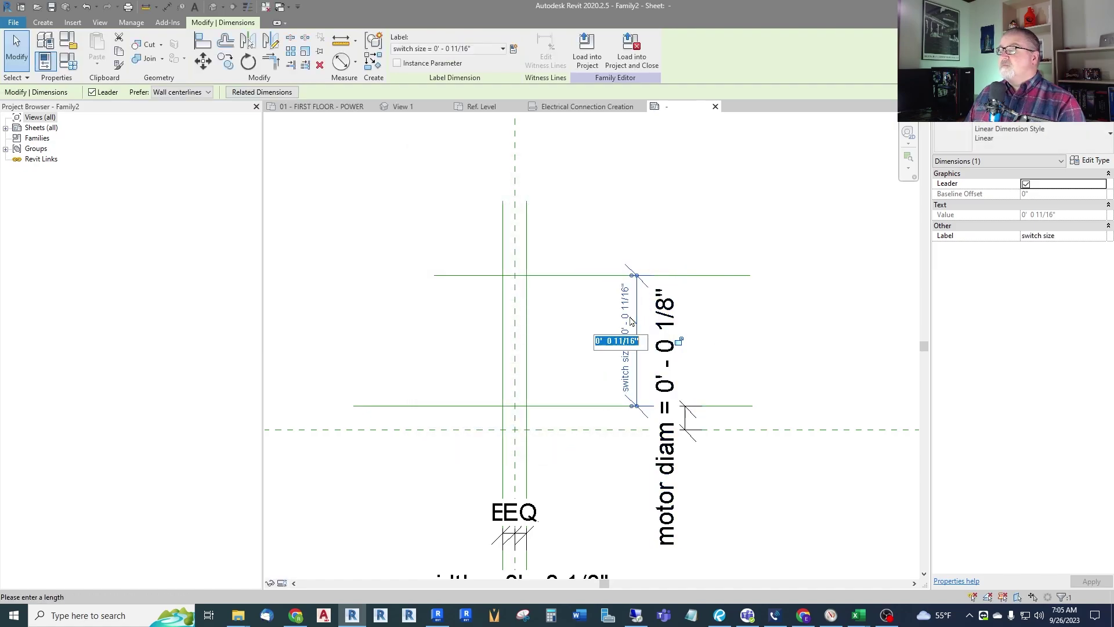
type("1/8")
key("Return")
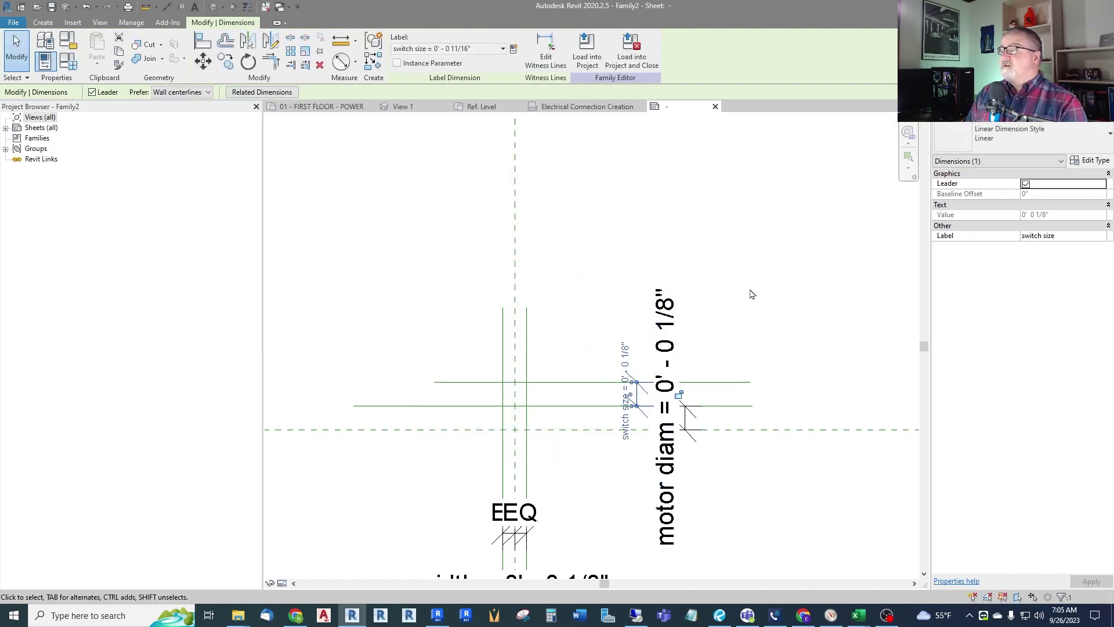
left_click(751, 292)
scroll(576, 393, "down", 2)
scroll(577, 394, "up", 5)
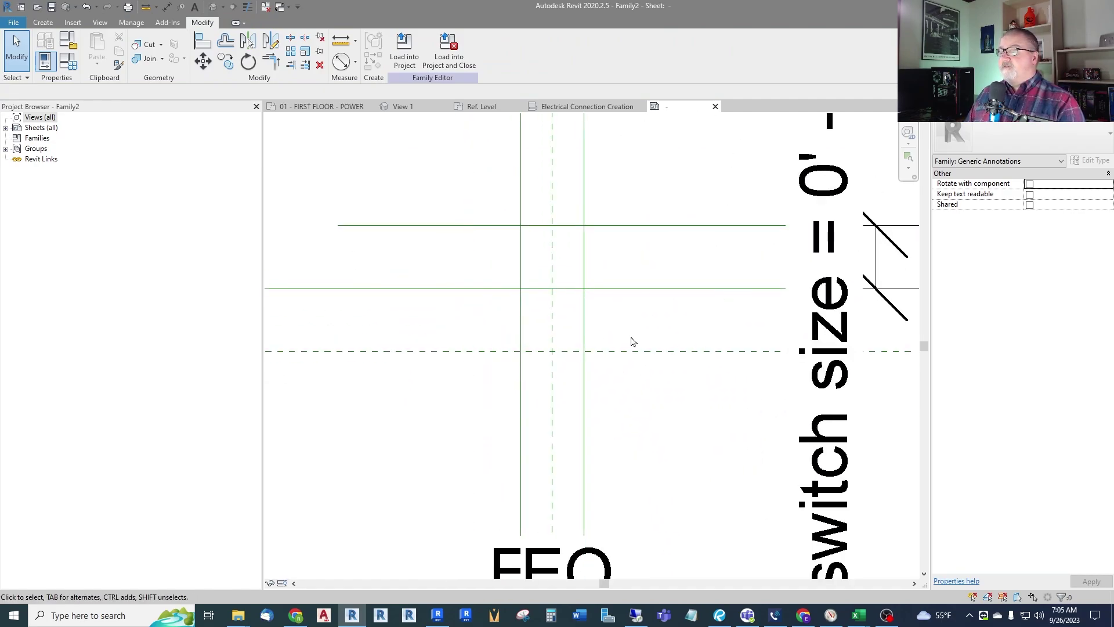
scroll(522, 319, "down", 3)
scroll(565, 294, "up", 3)
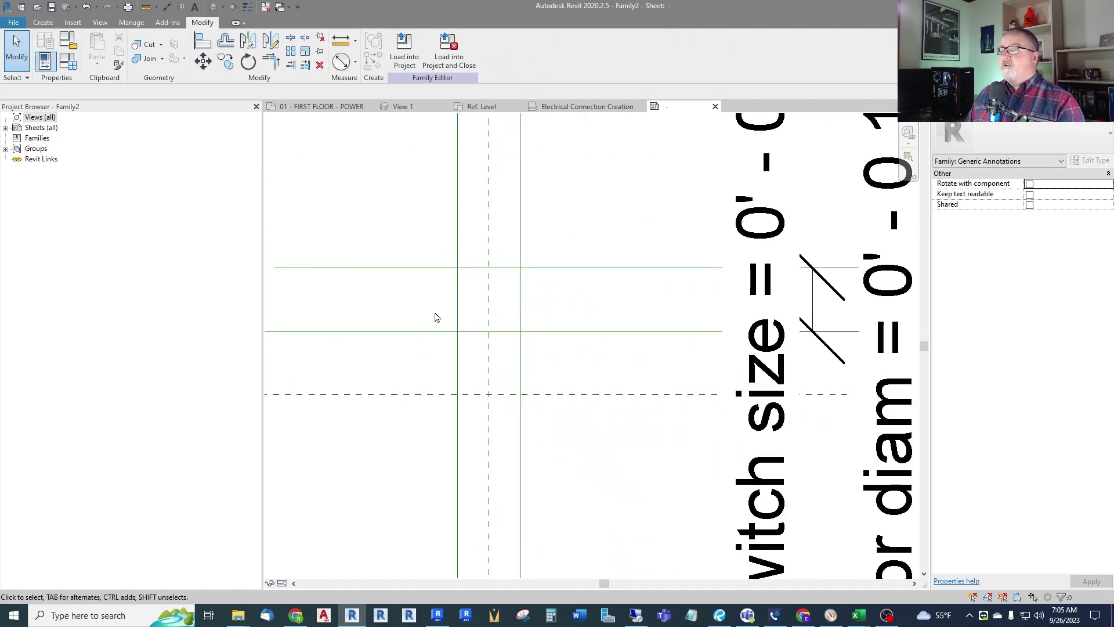
scroll(557, 309, "down", 1)
scroll(557, 309, "down", 1)
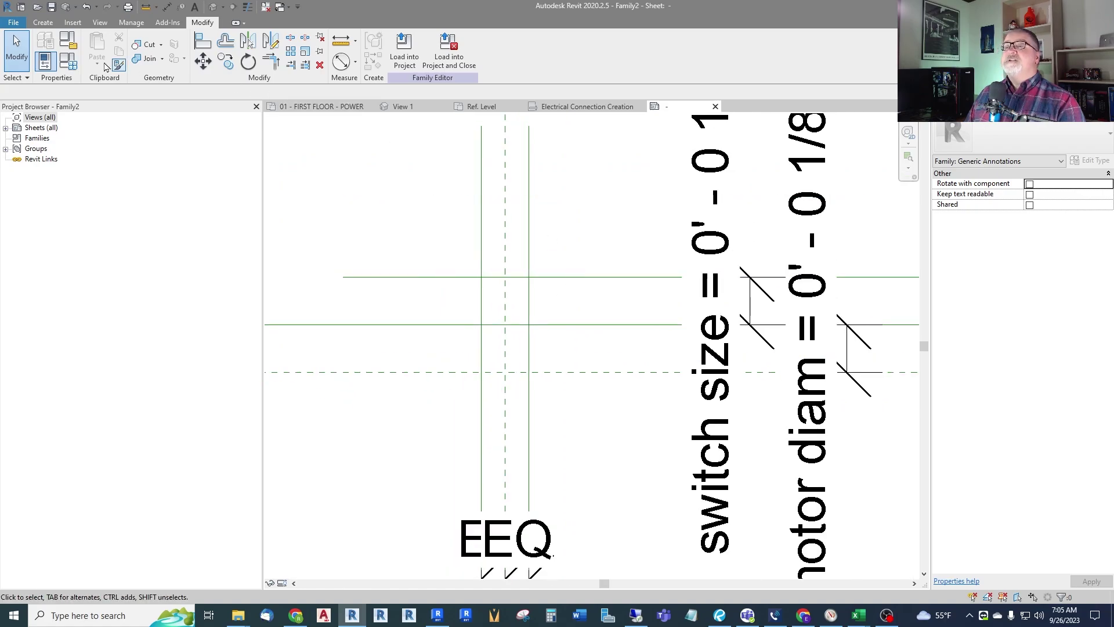
- Start the annotation Line tool with the Generic Annotations subcategory, then cancel it
left_click(44, 23)
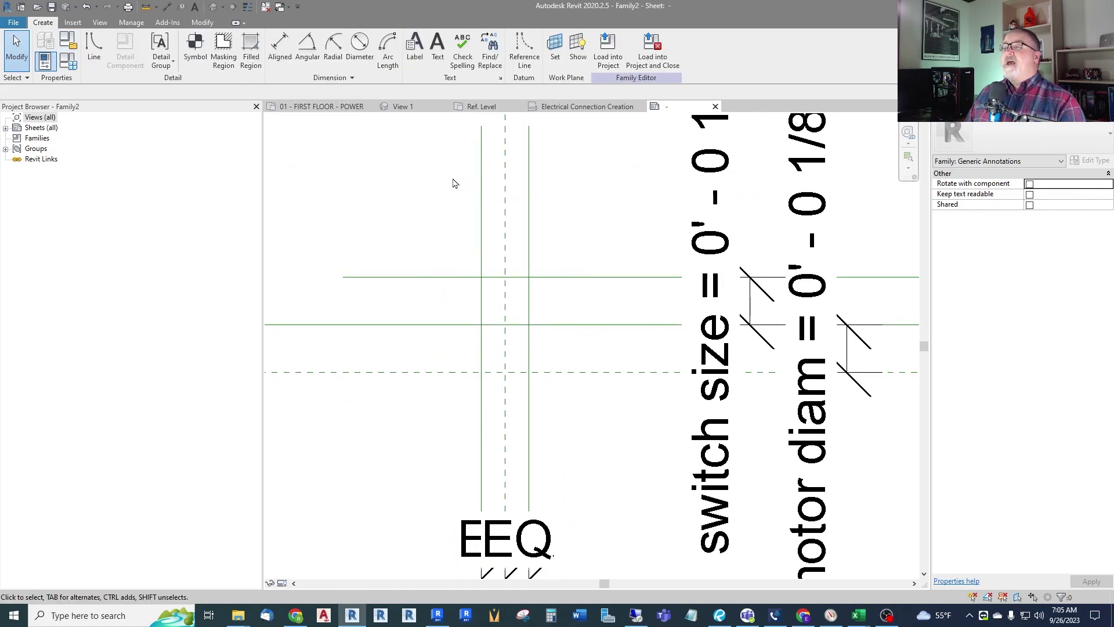
left_click(93, 50)
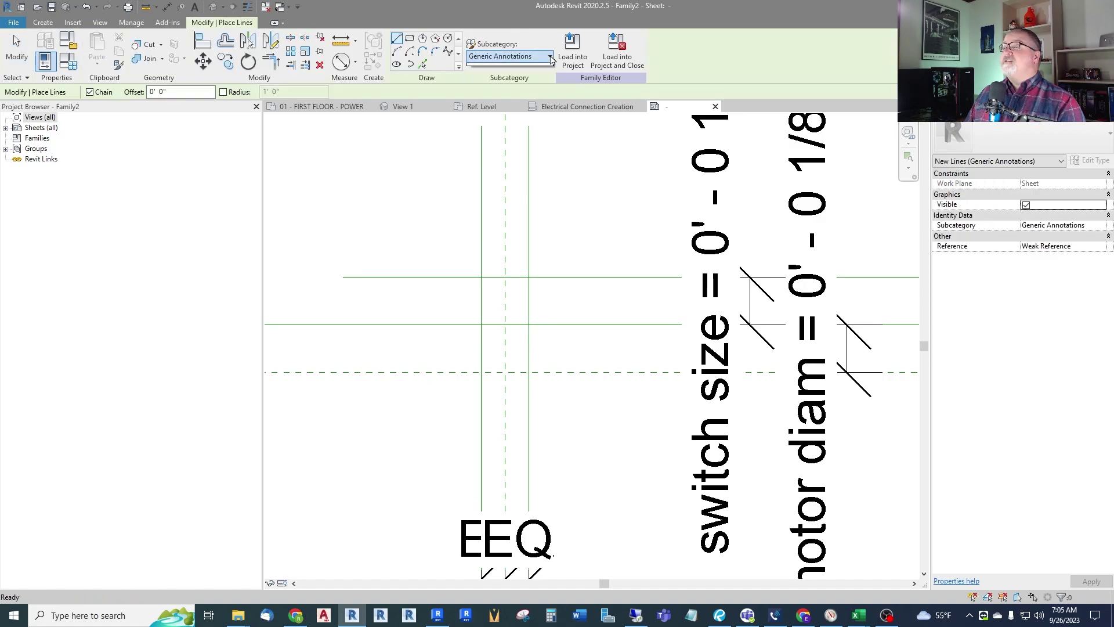
left_click(549, 56)
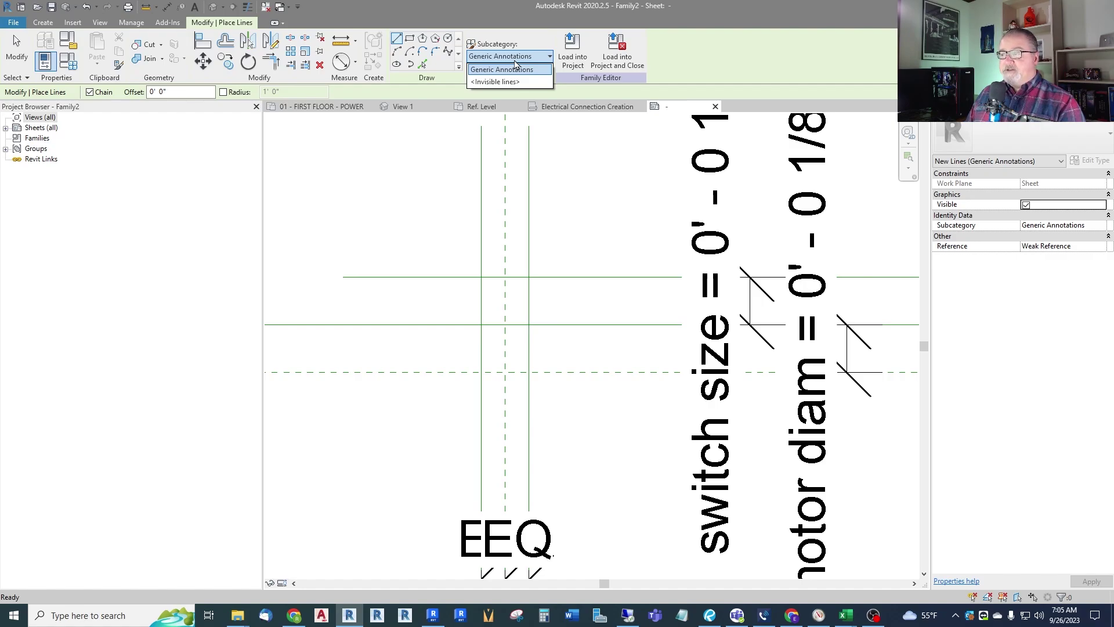
left_click(543, 61)
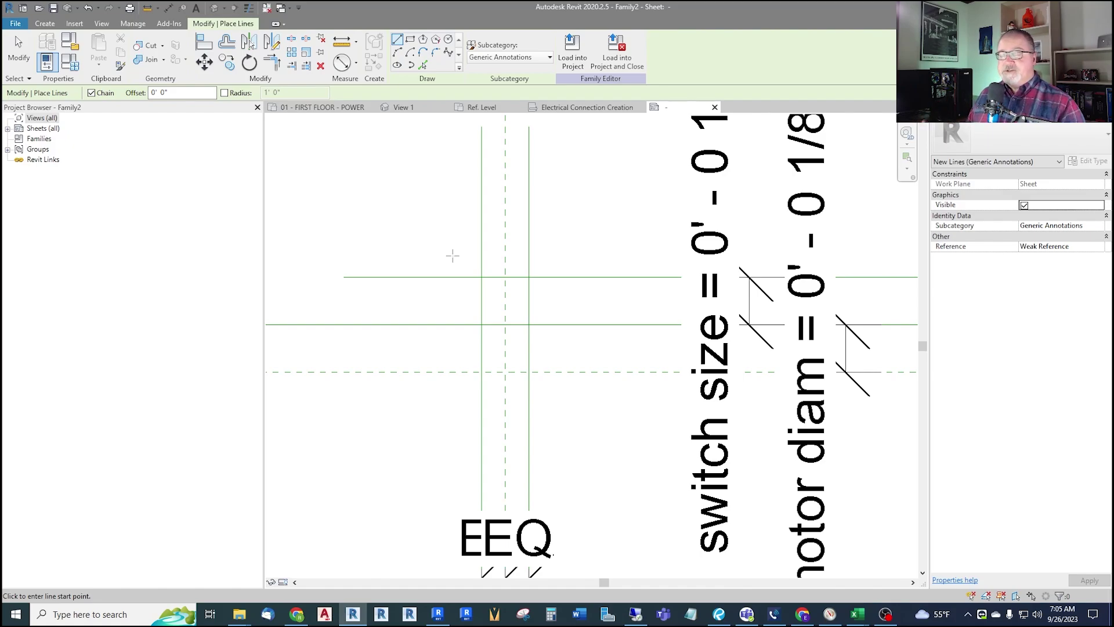
key("Escape")
key("Escape")
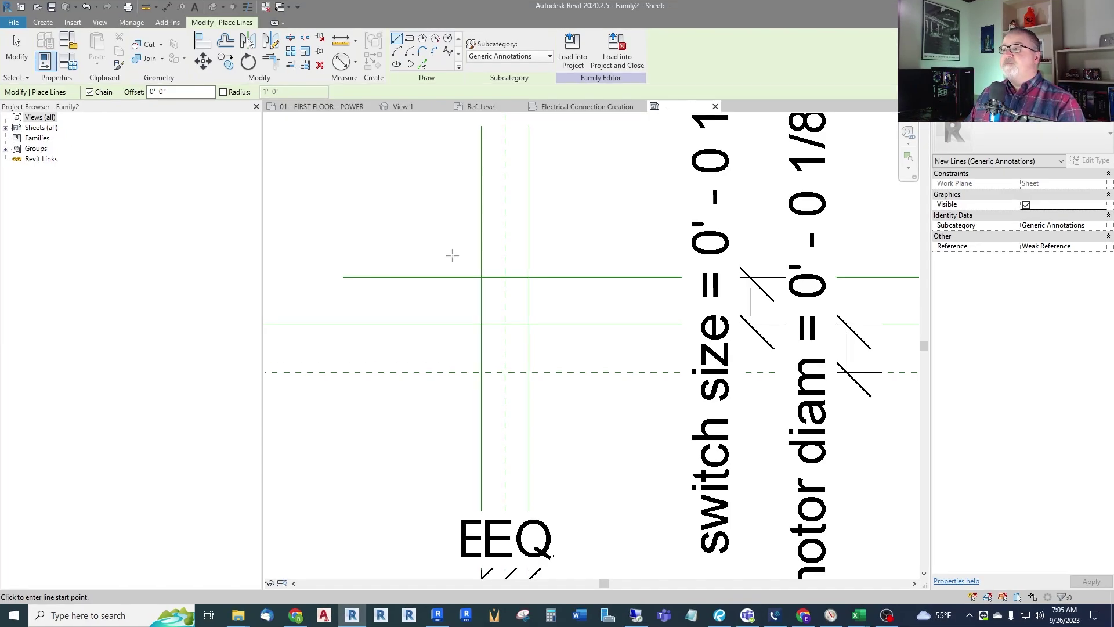
scroll(573, 363, "up", 2)
scroll(557, 308, "down", 3)
scroll(583, 238, "up", 3)
scroll(568, 331, "down", 1)
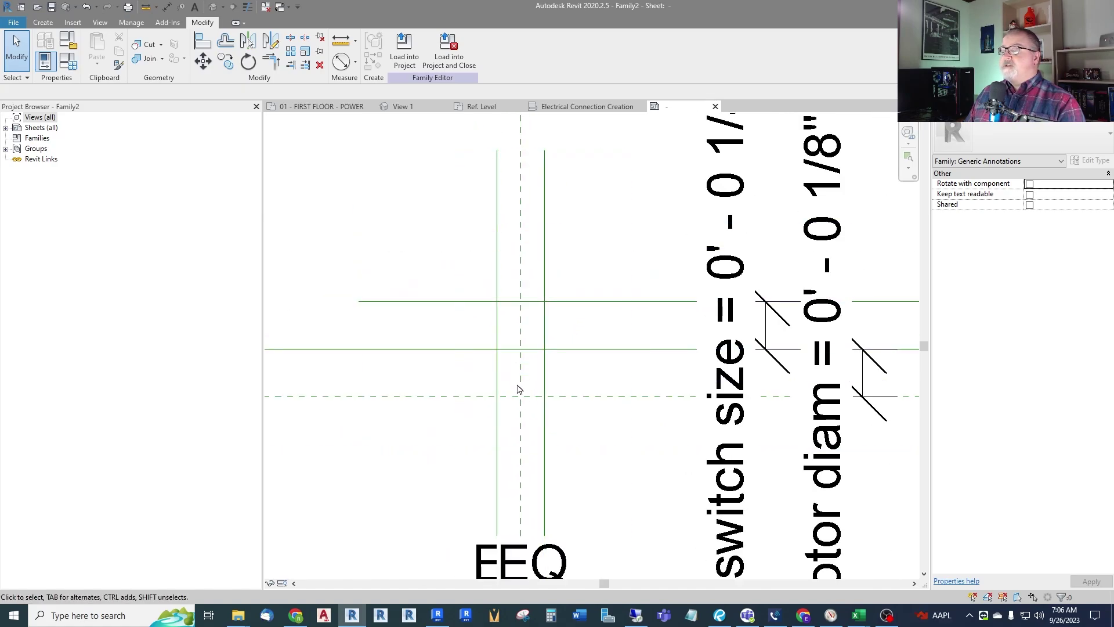
scroll(519, 389, "up", 2)
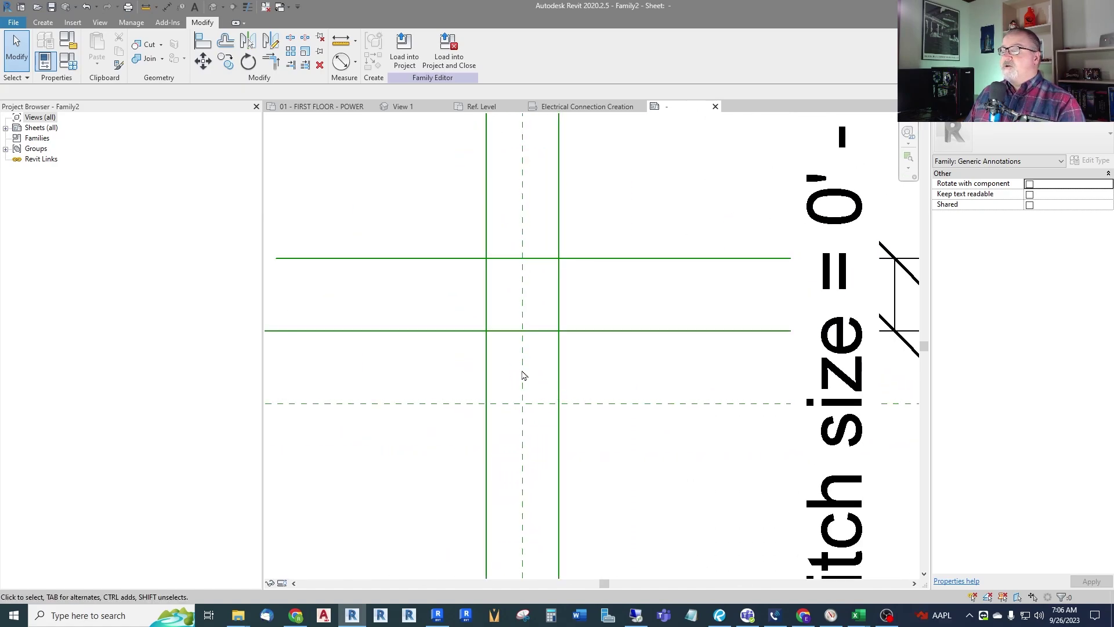
scroll(519, 372, "down", 1)
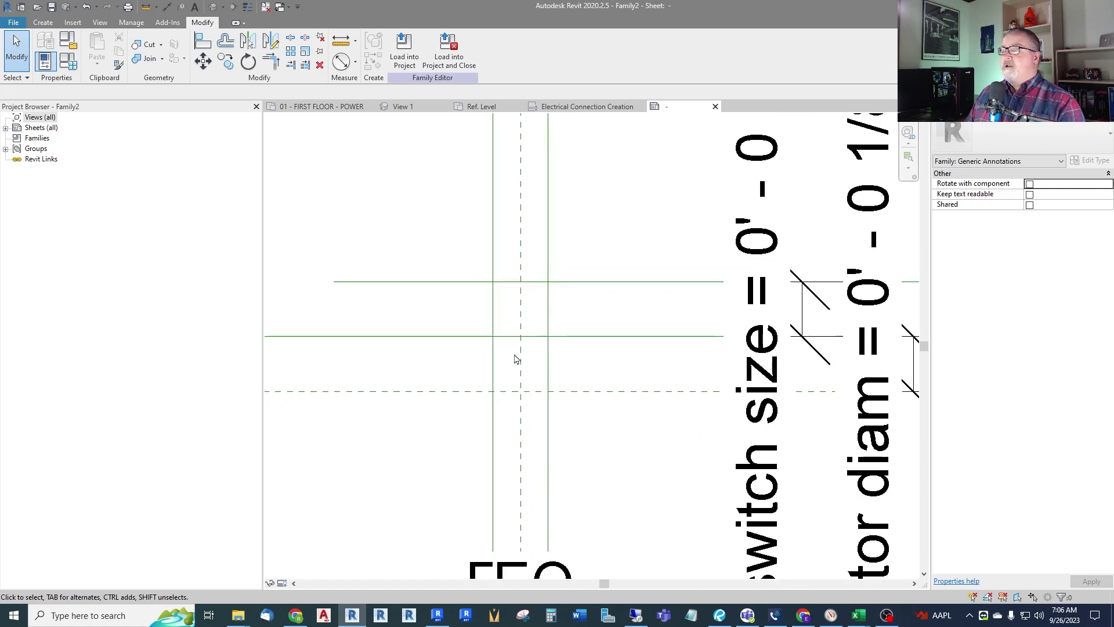
- Draw two corner-to-corner diagonal reference lines crossing in an X across the square
left_click(43, 22)
left_click(523, 49)
scroll(605, 371, "up", 2)
left_click(518, 318)
left_click(435, 402)
key("Escape")
left_click(435, 319)
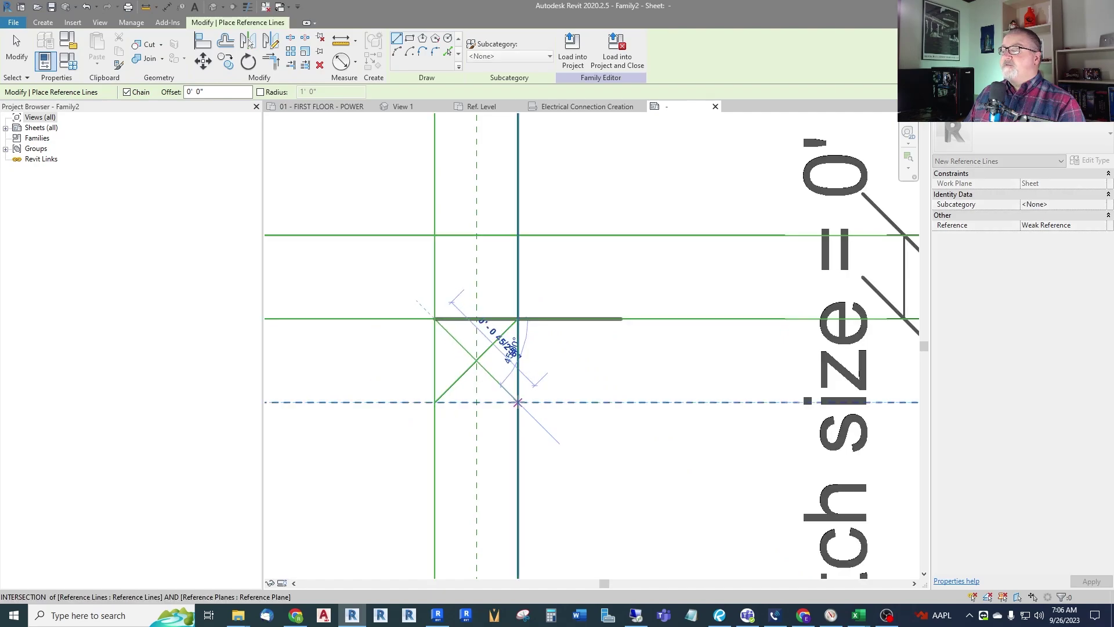
left_click(518, 402)
key("Escape")
key("Escape")
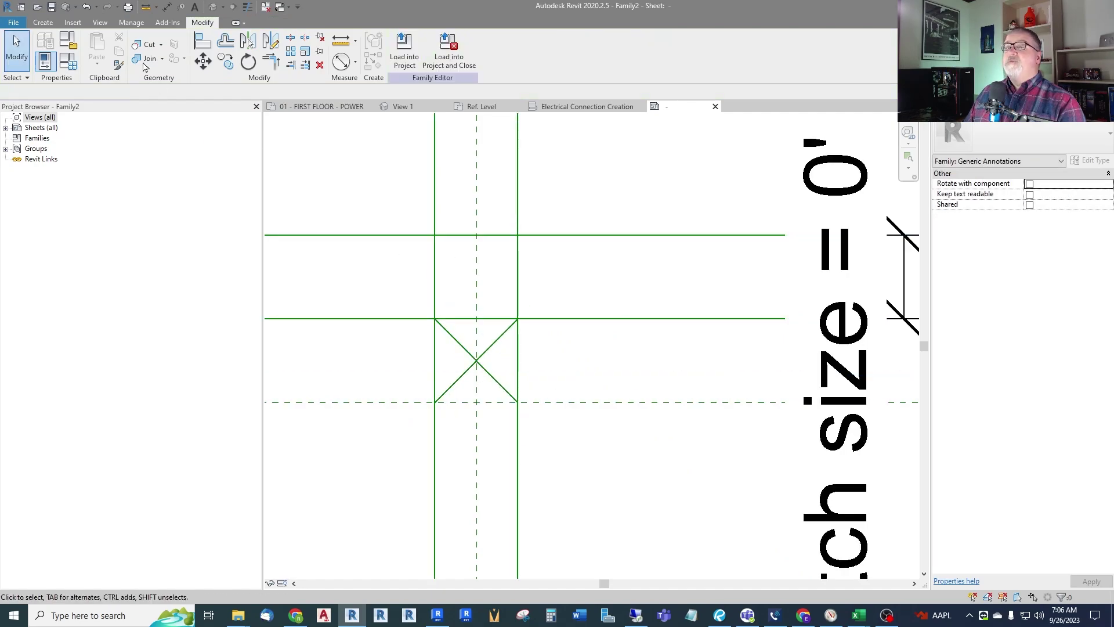
- Draw a circle centred on the X crossing, sized to touch the square's sides
left_click(43, 22)
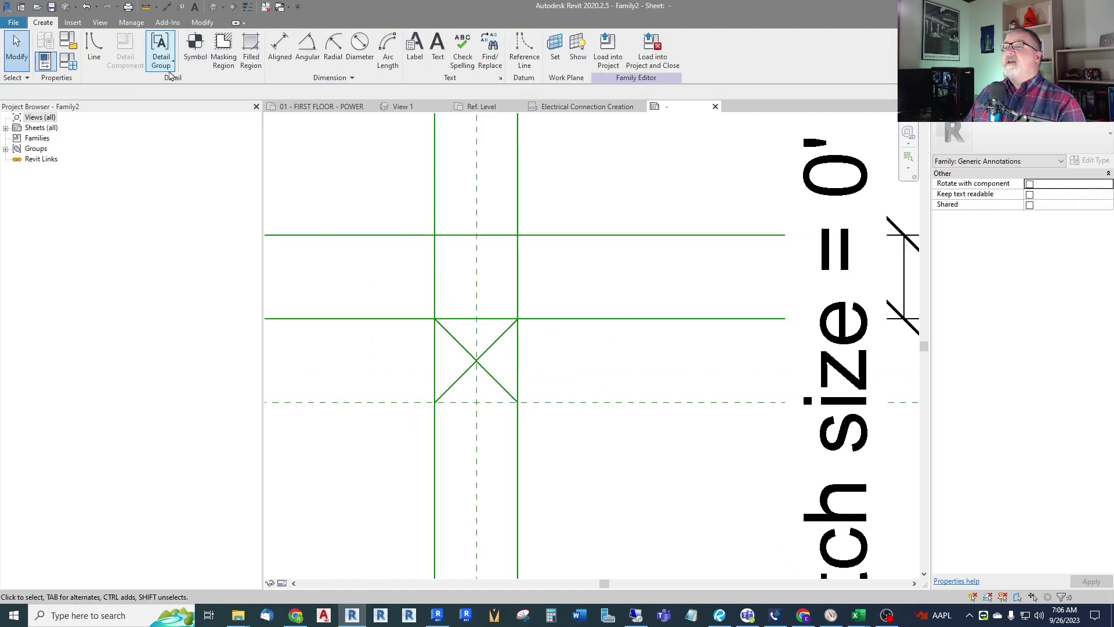
left_click(93, 50)
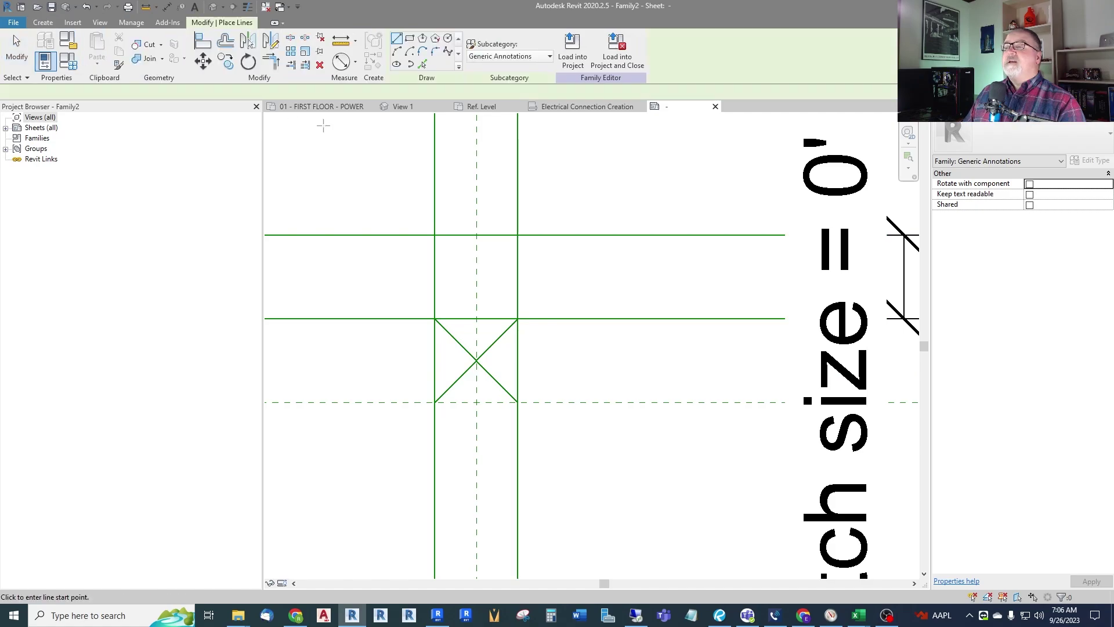
left_click(449, 38)
left_click(476, 360)
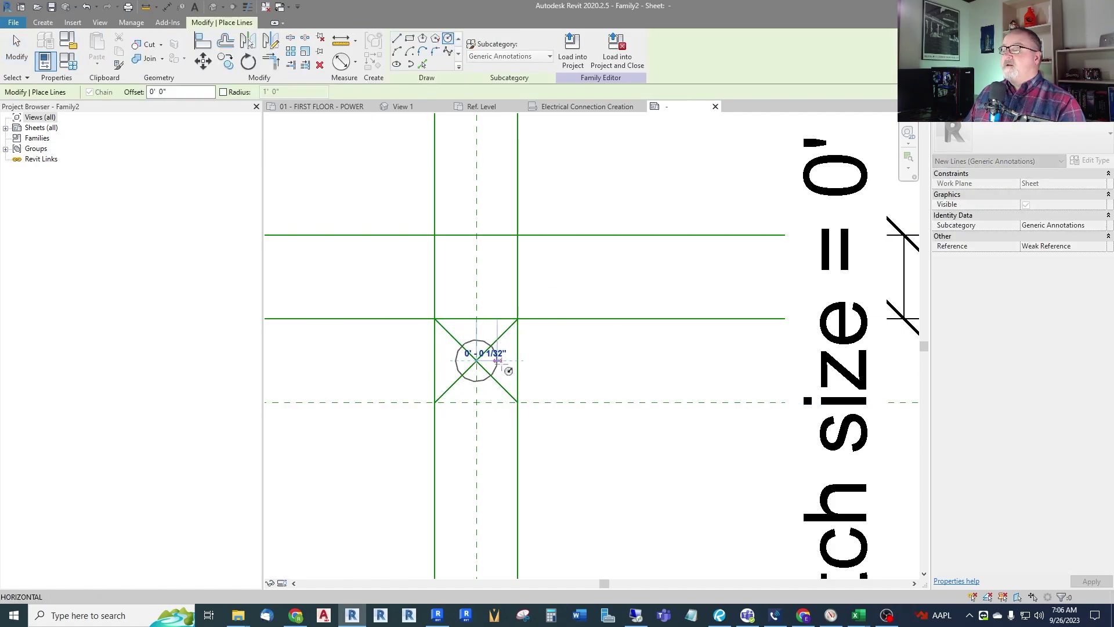
left_click(520, 366)
key("Escape")
scroll(490, 377, "up", 2)
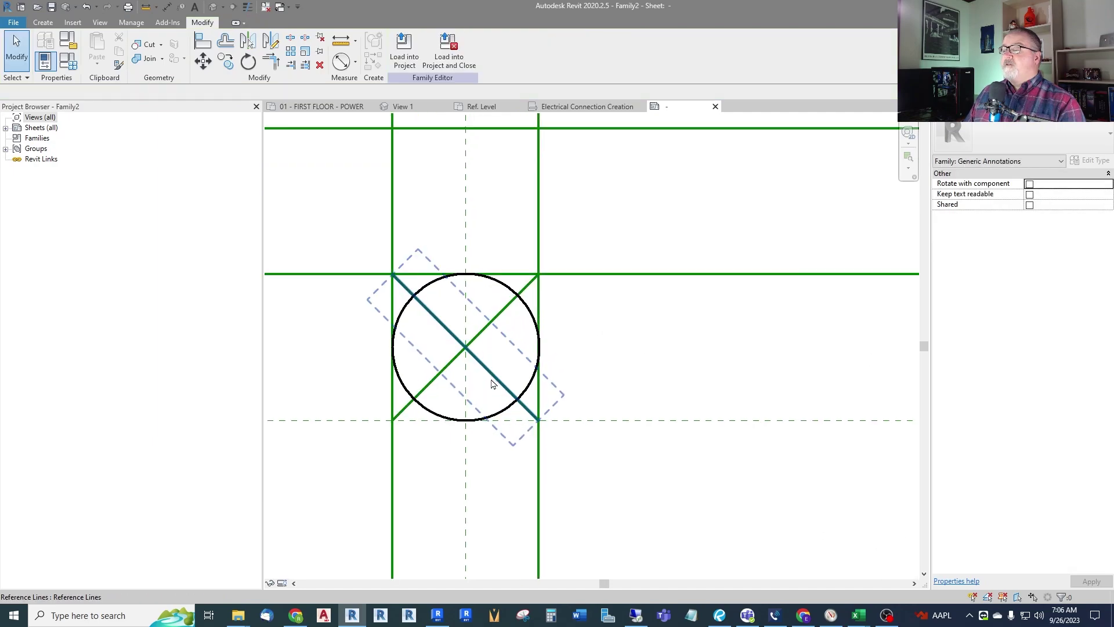
scroll(726, 416, "down", 2)
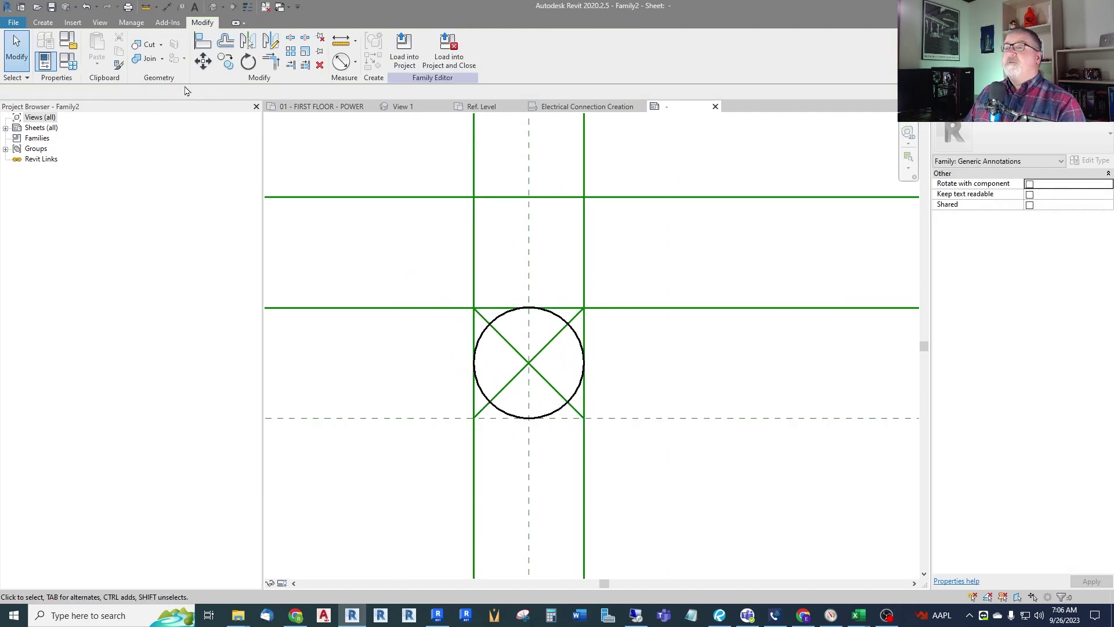
- Draw a rectangular square above the circle, starting at the gridline intersection
left_click(43, 22)
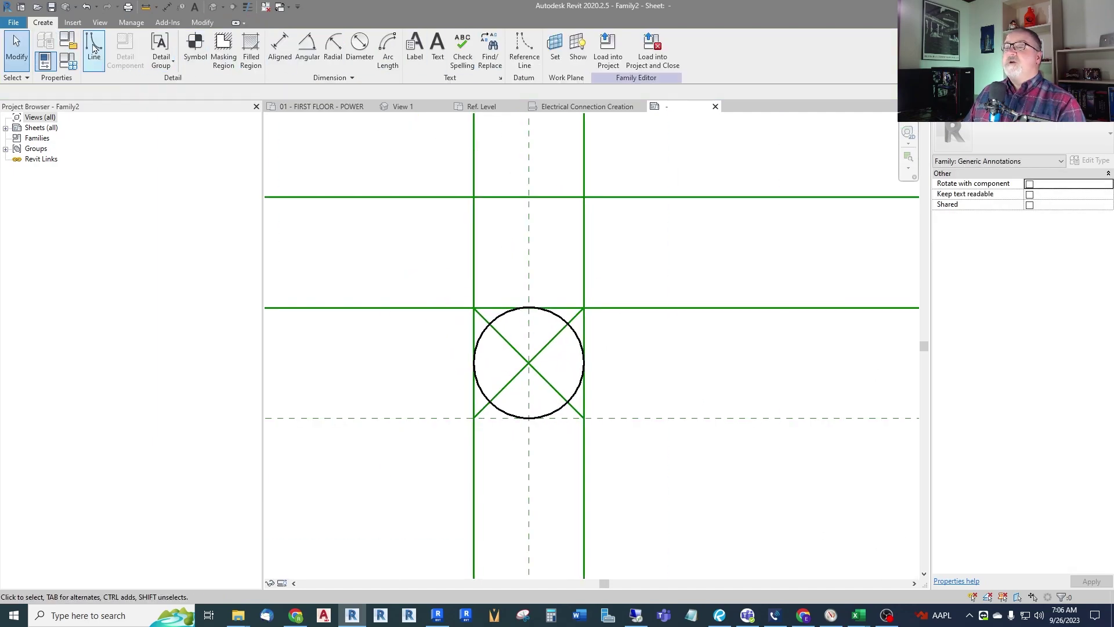
left_click(94, 51)
left_click(410, 38)
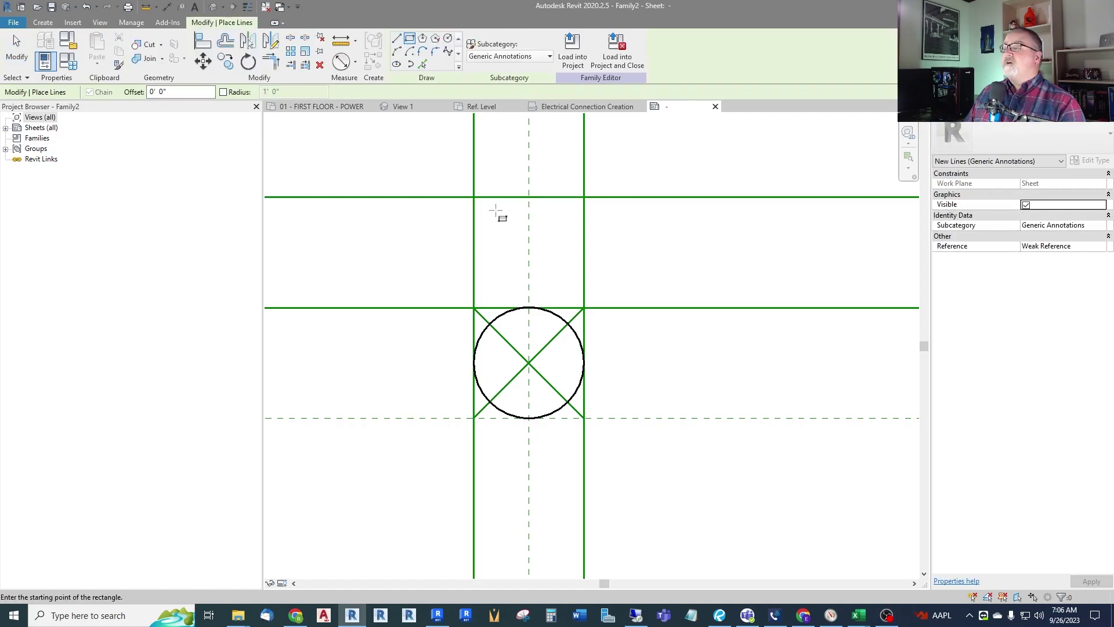
left_click(474, 197)
left_click(584, 308)
key("Escape")
key("Escape")
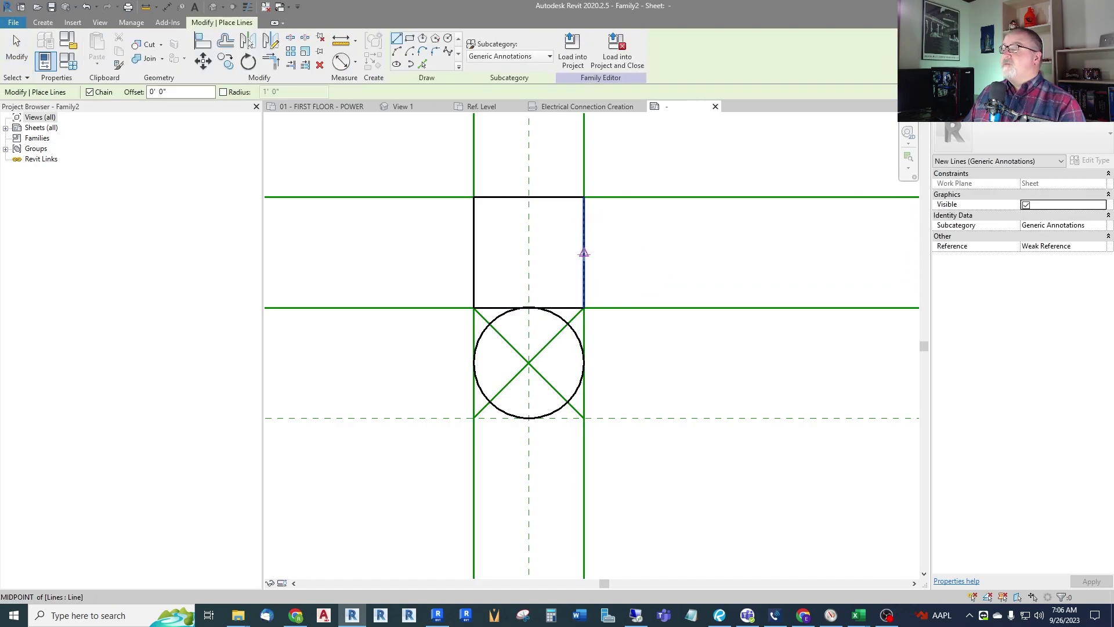
- Draw a line from the square's right-edge midpoint running right, then a short leg up
left_click(584, 253)
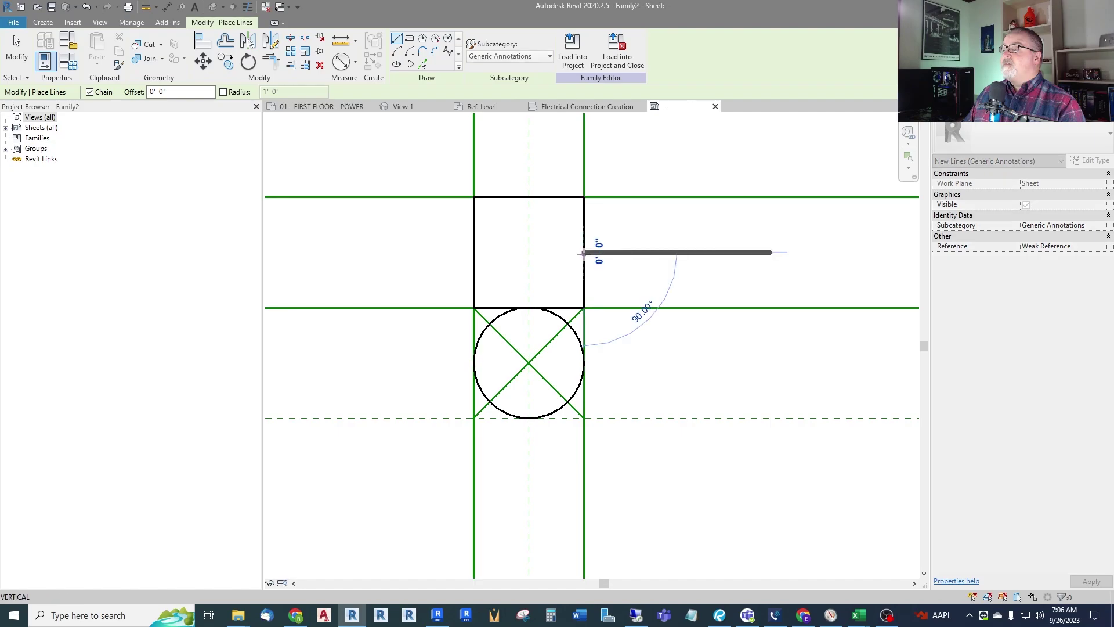
left_click(621, 253)
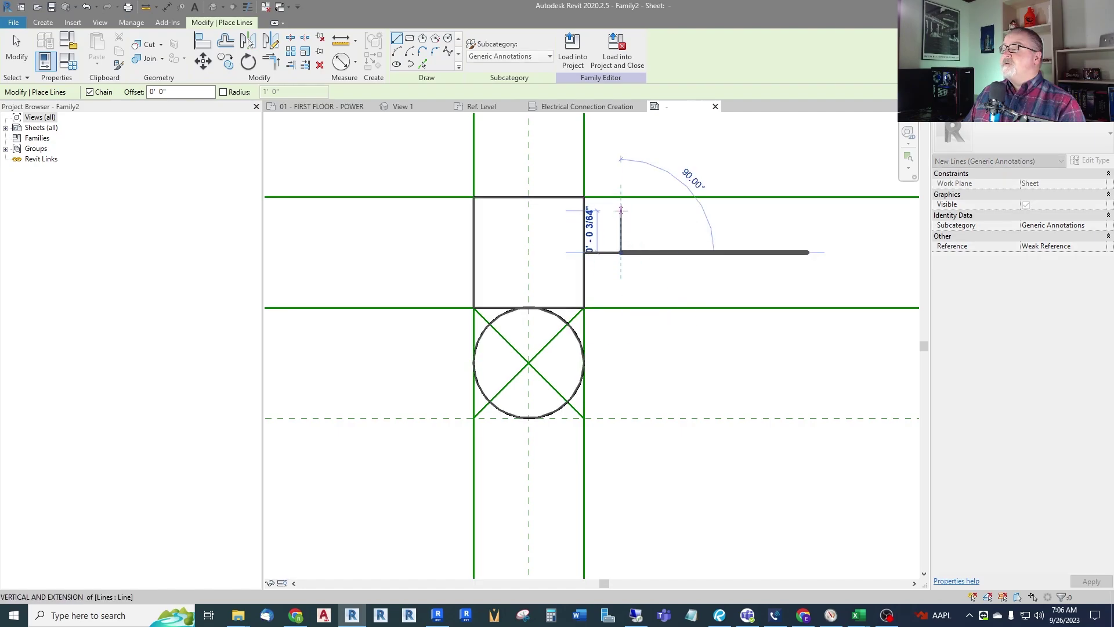
left_click(621, 210)
key("Escape")
key("Escape")
scroll(610, 266, "up", 2)
scroll(637, 309, "down", 3)
scroll(548, 408, "up", 2)
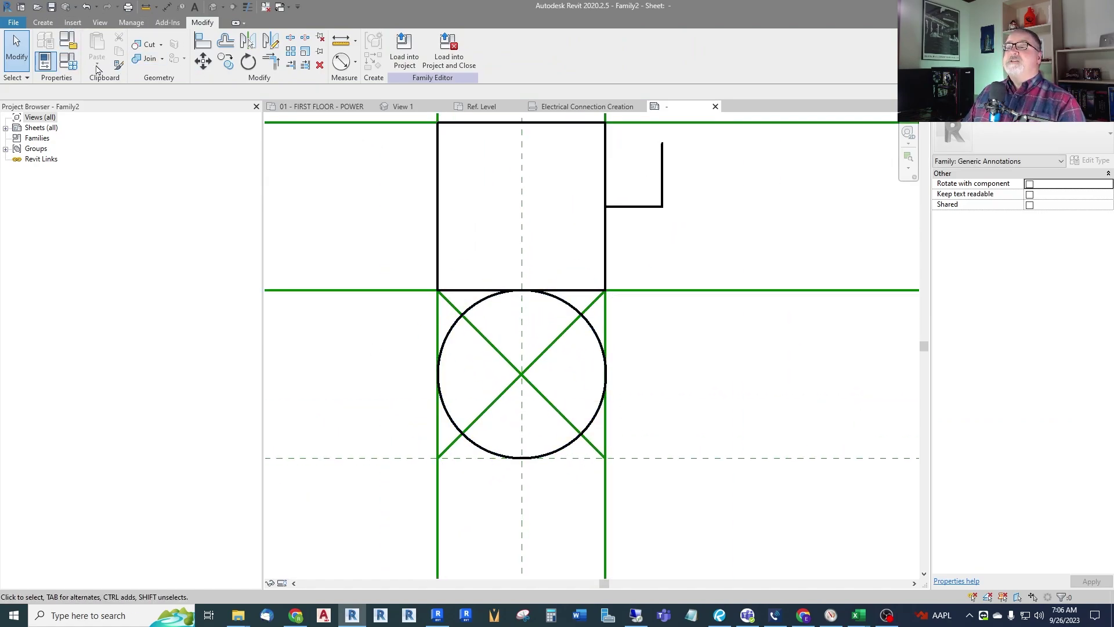
- Draw a 45° line running outward from the circle's lower right
left_click(43, 22)
left_click(94, 53)
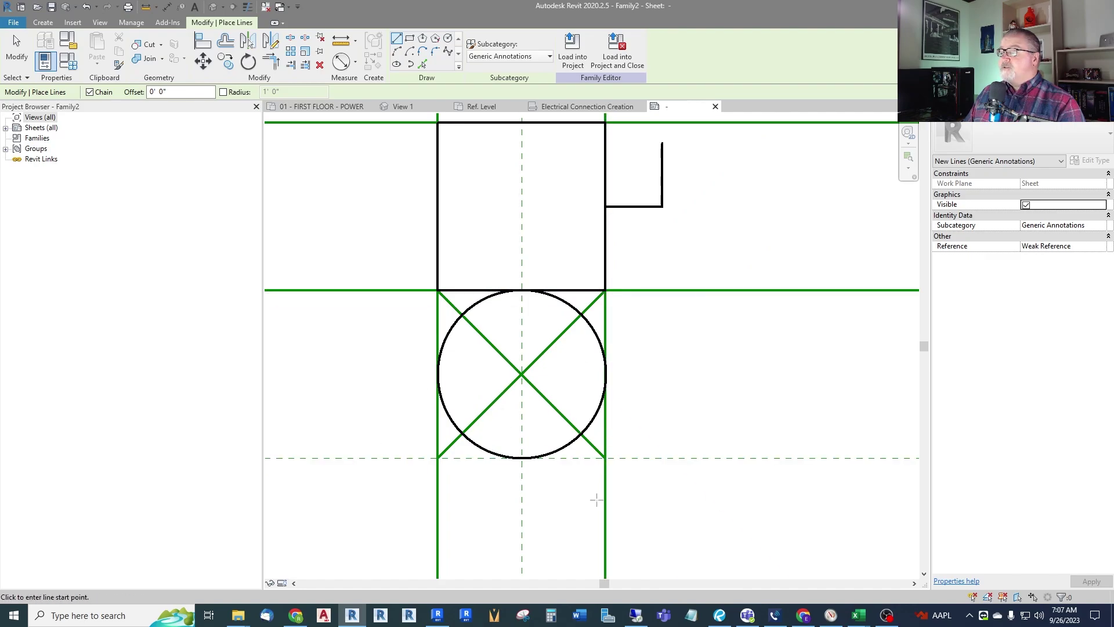
left_click(581, 434)
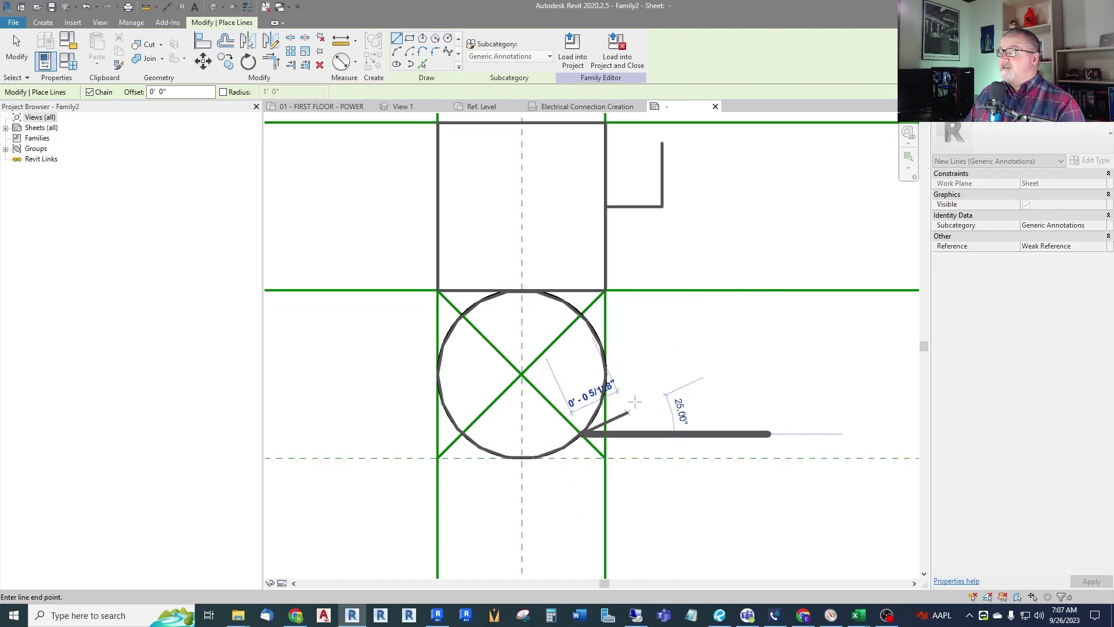
left_click(681, 334)
key("Escape")
key("Escape")
- Copy the diagonal line to the circle's upper-left side using its endpoint as base point
left_click(673, 342)
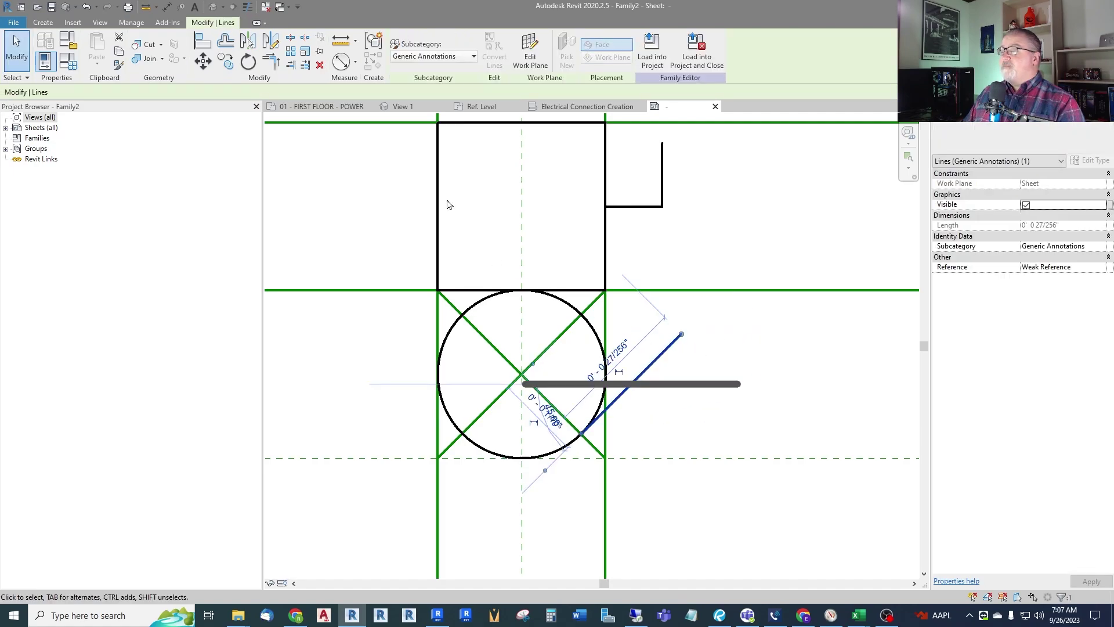
left_click(226, 60)
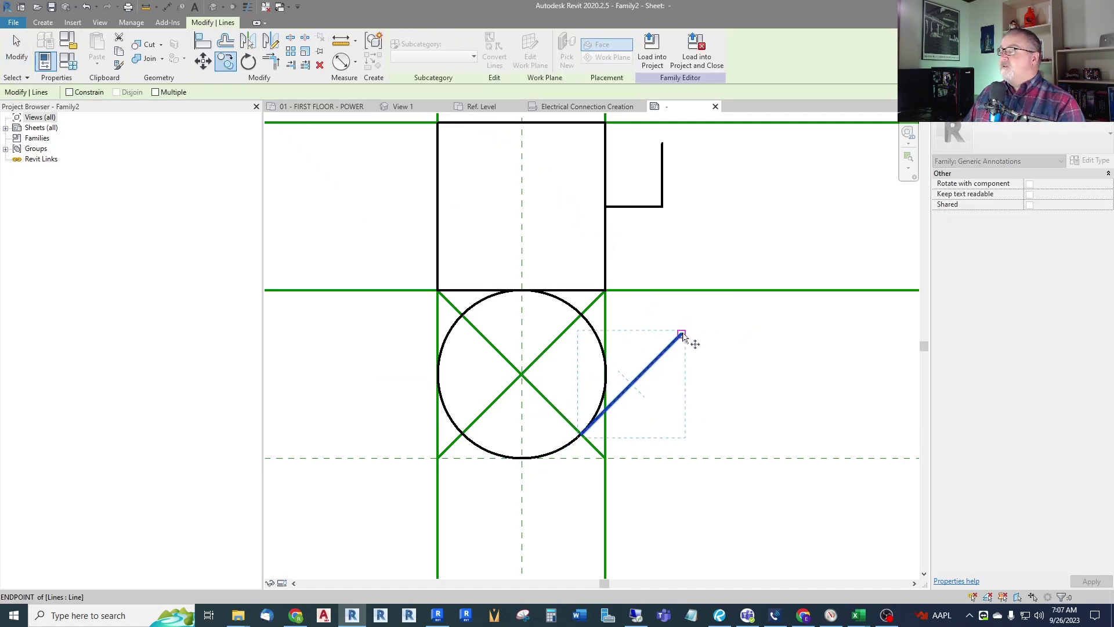
left_click(682, 334)
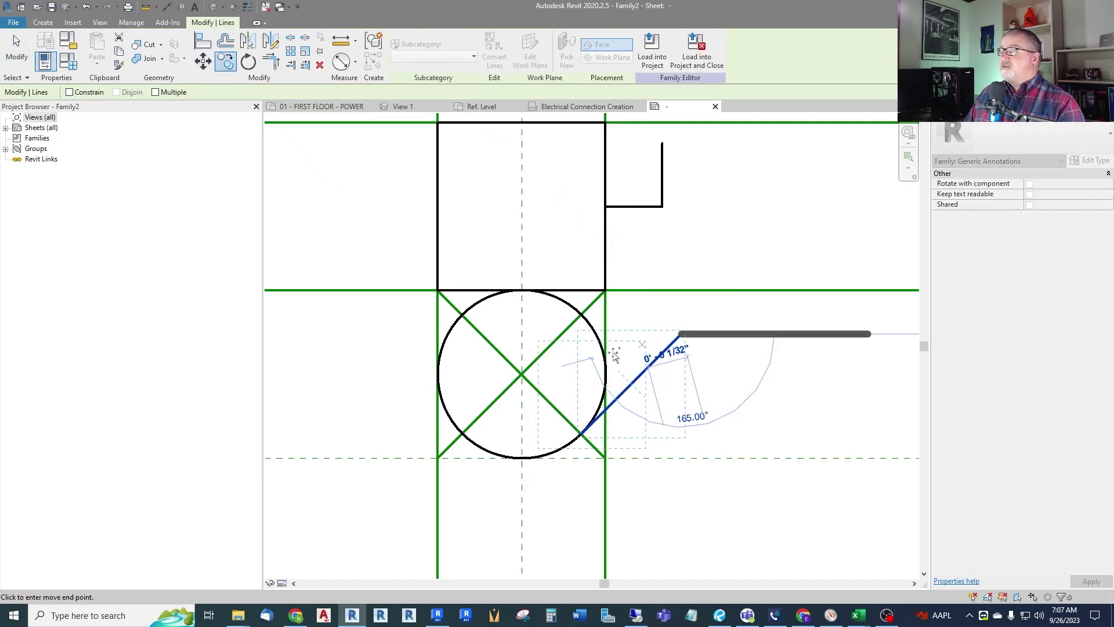
left_click(461, 314)
left_click(572, 505)
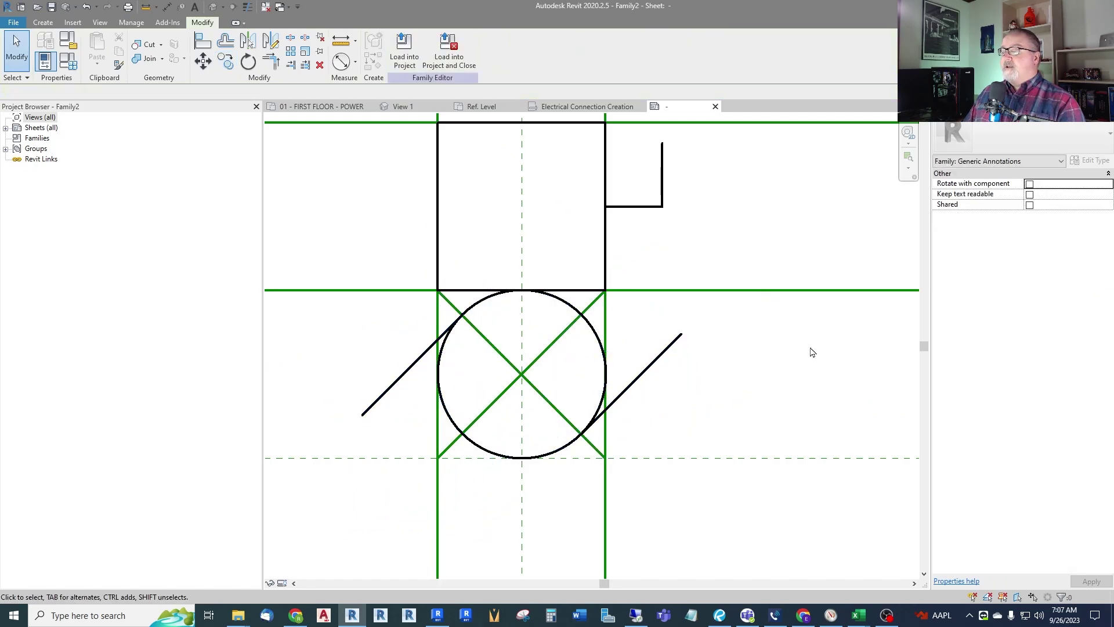
scroll(555, 470, "down", 2)
scroll(522, 273, "up", 3)
scroll(514, 305, "down", 2)
scroll(559, 234, "up", 2)
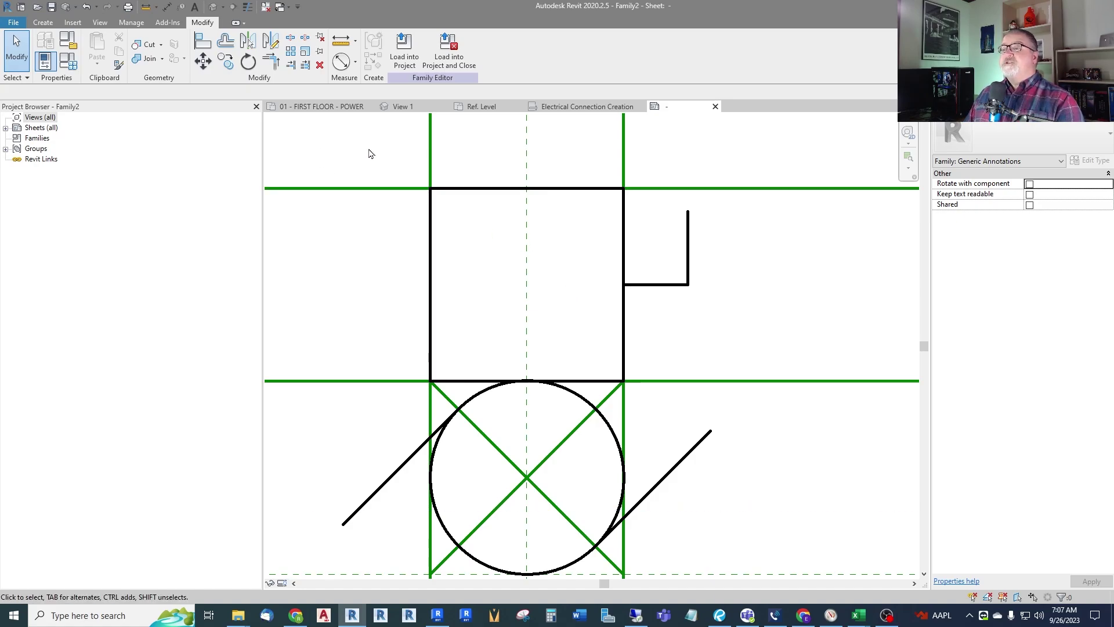
- Place a test text note 'F' over the square, then delete it
left_click(195, 6)
left_click(539, 317)
type("F")
left_click(756, 270)
key("Escape")
key("Escape")
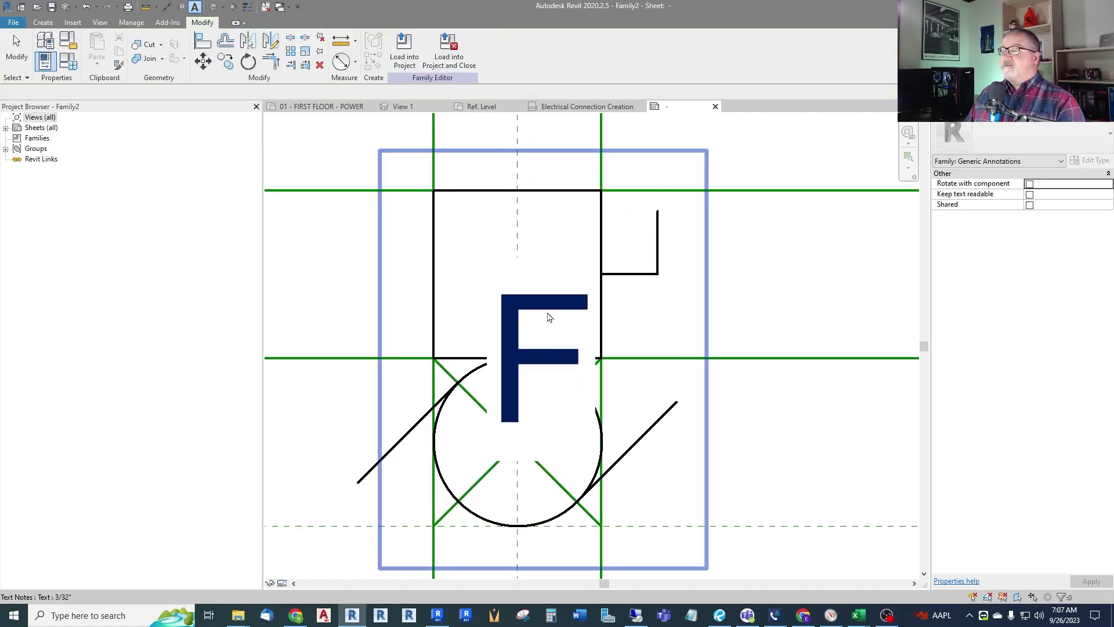
scroll(527, 213, "up", 2)
left_click_drag(526, 213, 534, 259)
left_click(701, 254)
scroll(654, 249, "down", 2)
left_click(633, 216)
key("Delete")
scroll(584, 272, "up", 2)
- Draw the F's stem, top bar and middle bar with lines (LI) inside the square
key("l")
key("i")
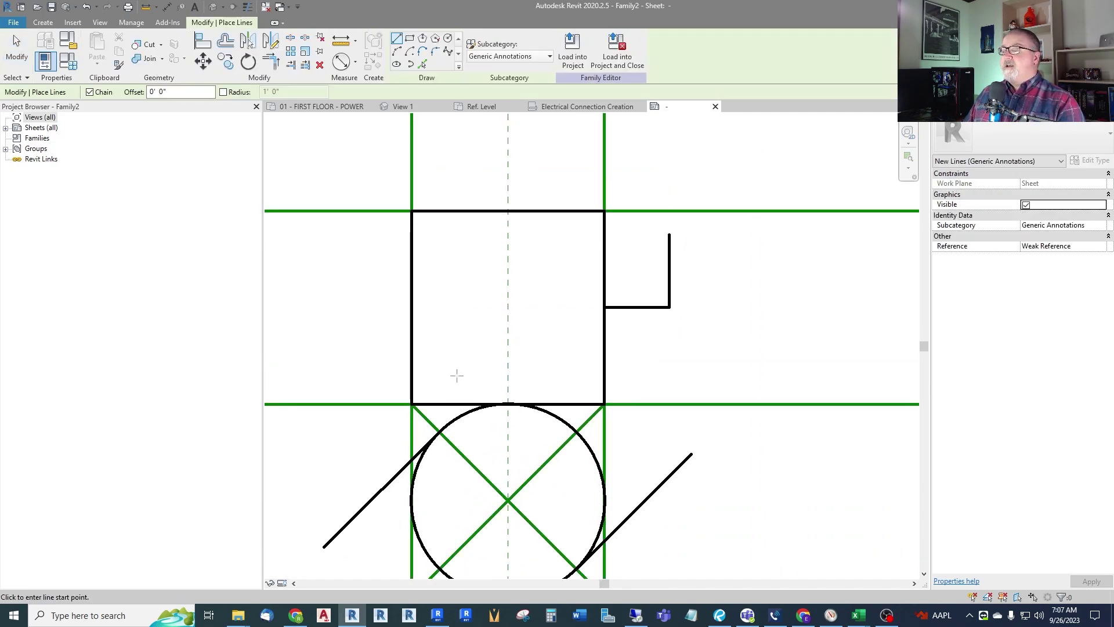
left_click(456, 376)
left_click(456, 240)
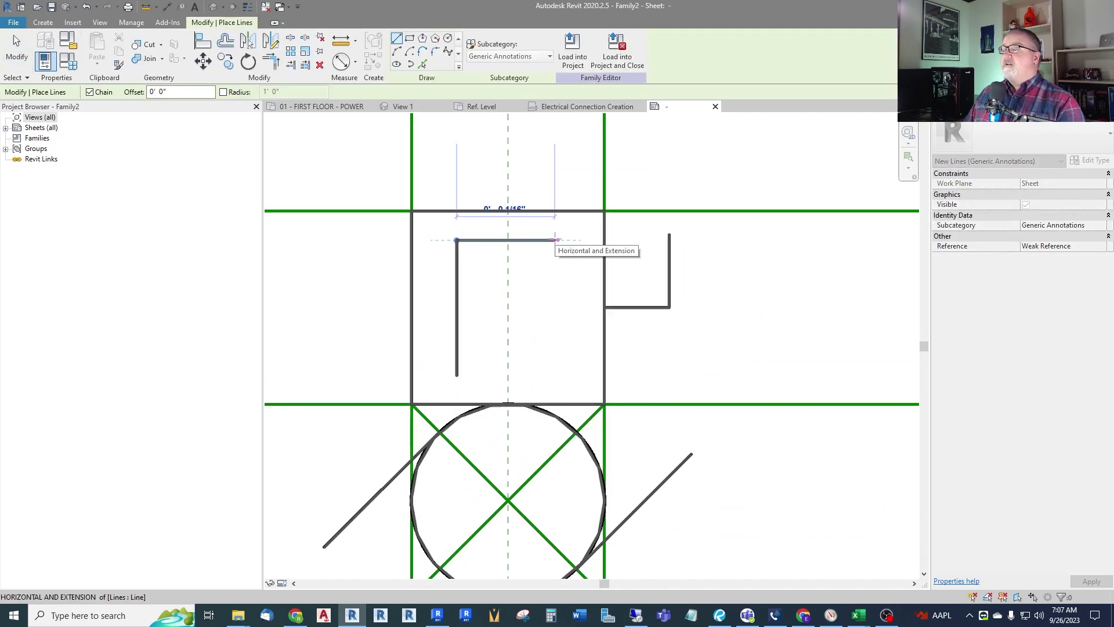
left_click(556, 239)
key("Escape")
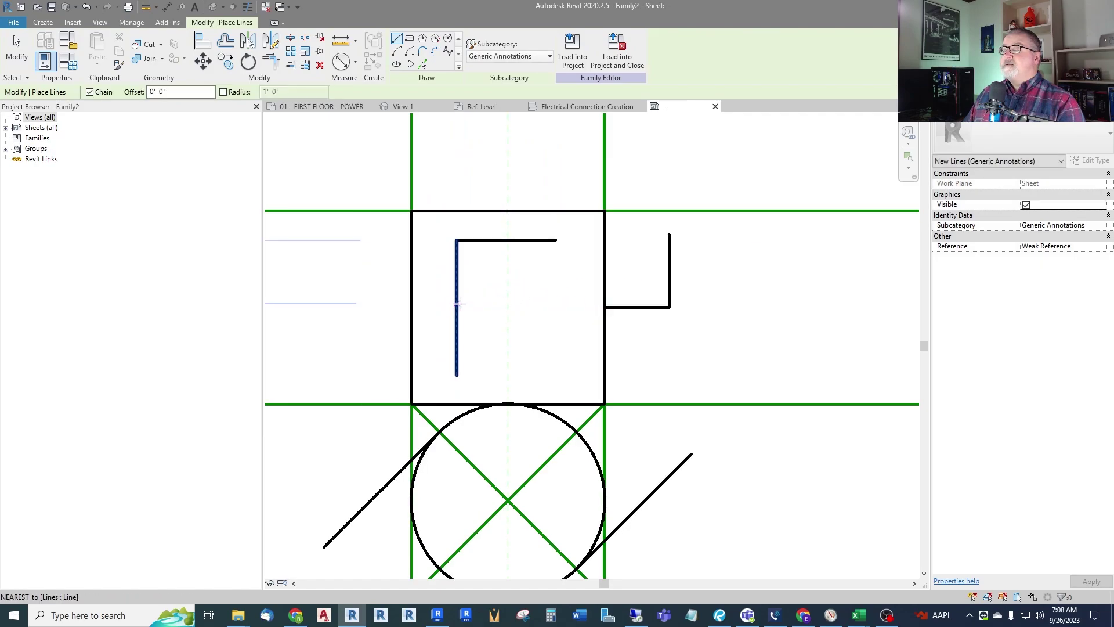
left_click(457, 303)
left_click(519, 303)
key("Escape")
key("Escape")
- Select the three lines forming the F
scroll(589, 350, "down", 3)
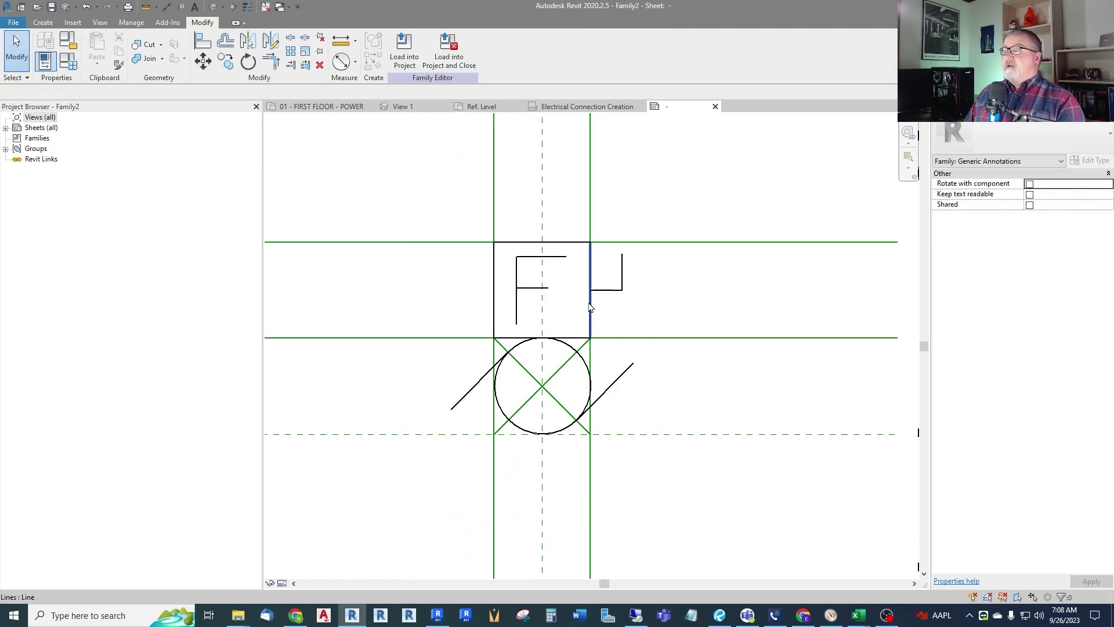
scroll(569, 312, "up", 3)
scroll(490, 301, "down", 2)
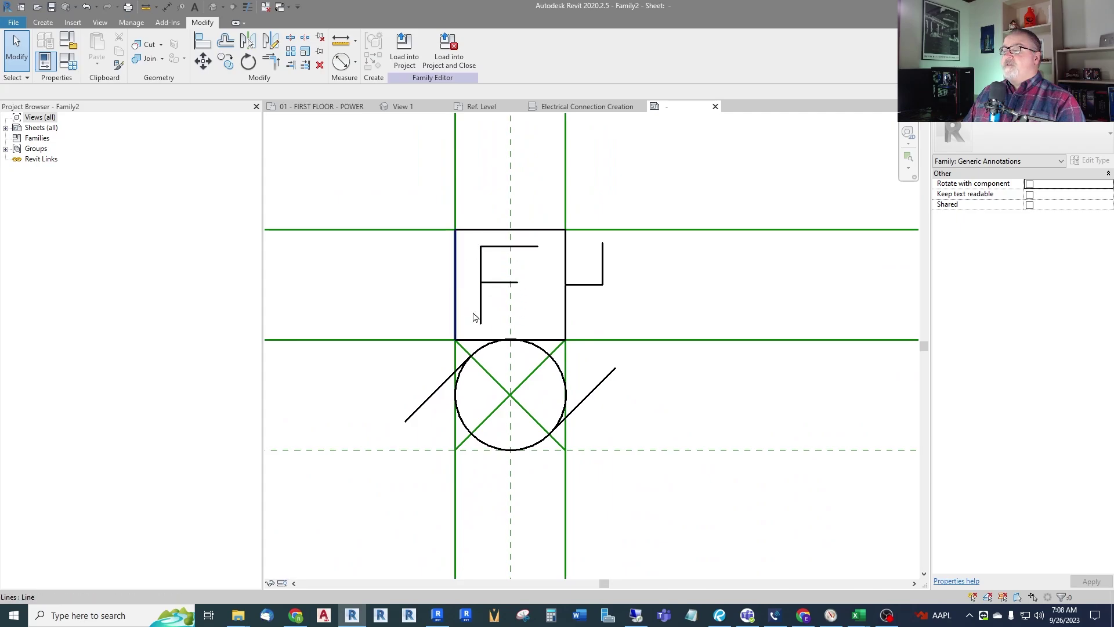
scroll(494, 270, "up", 2)
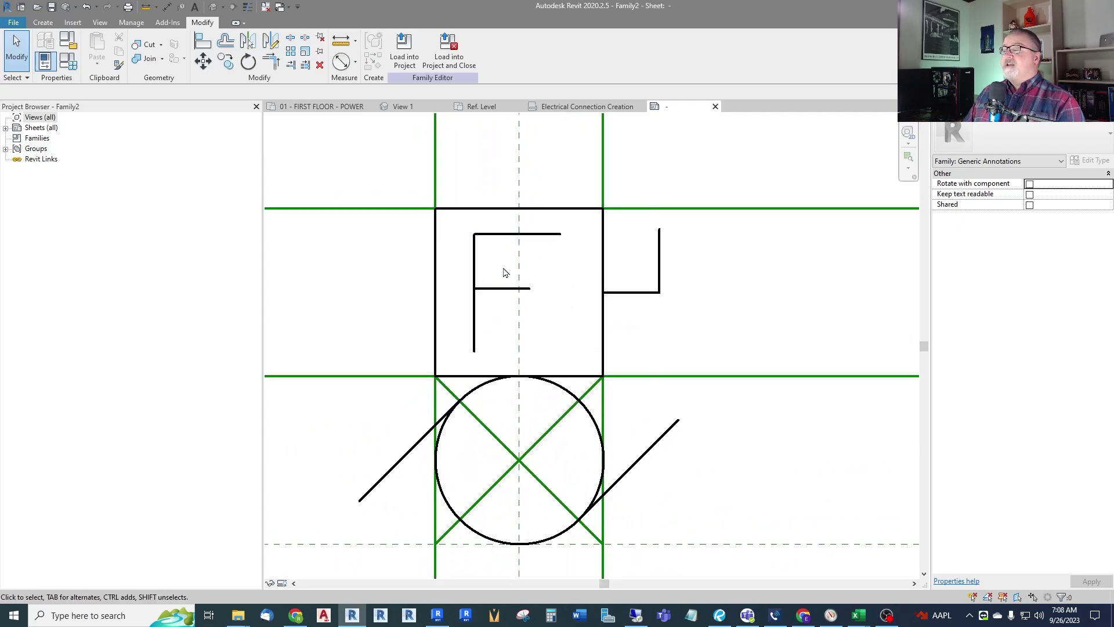
mouse_move(448, 174)
left_mouse_down()
mouse_move(471, 228)
mouse_move(591, 371)
left_mouse_up()
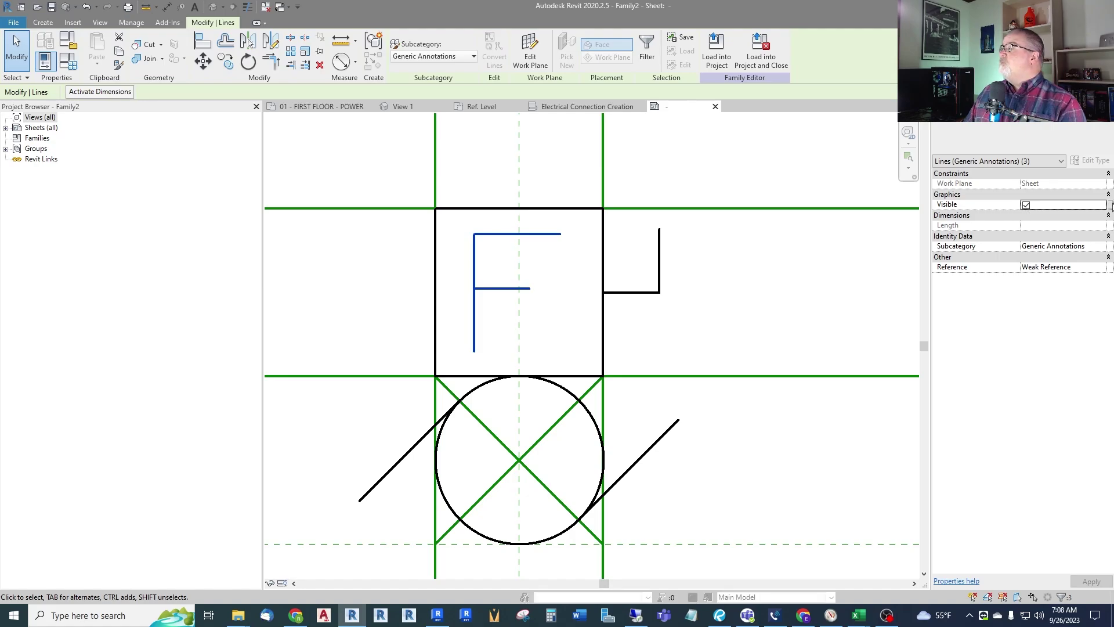
- Link the F lines' Visible property to a new Yes/No instance parameter 'Fused' grouped under Graphics
left_click(1110, 206)
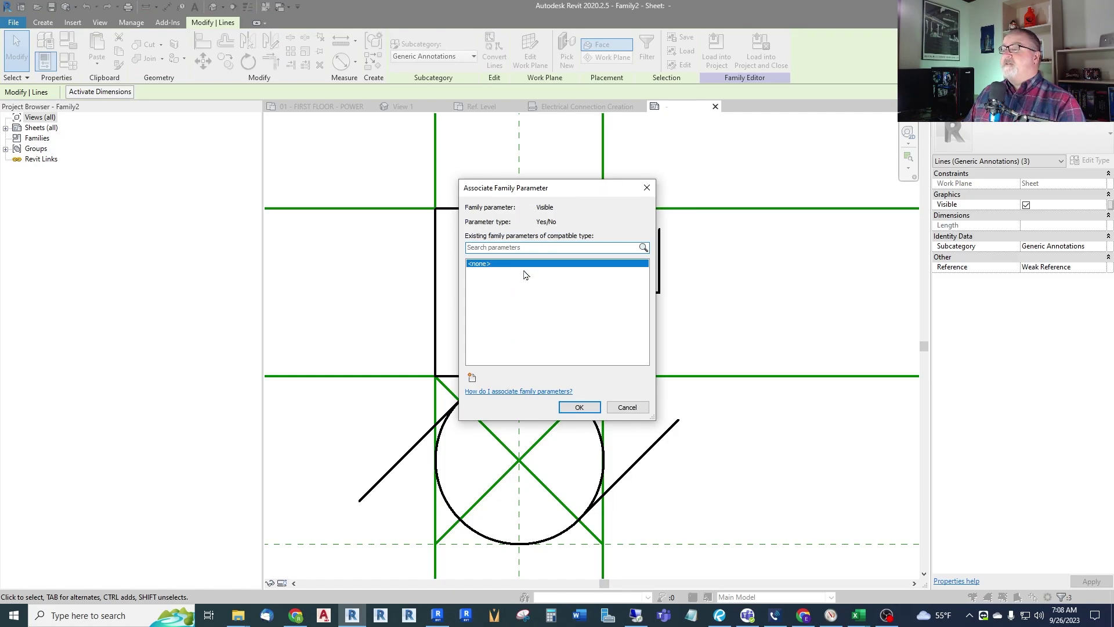
left_click(473, 379)
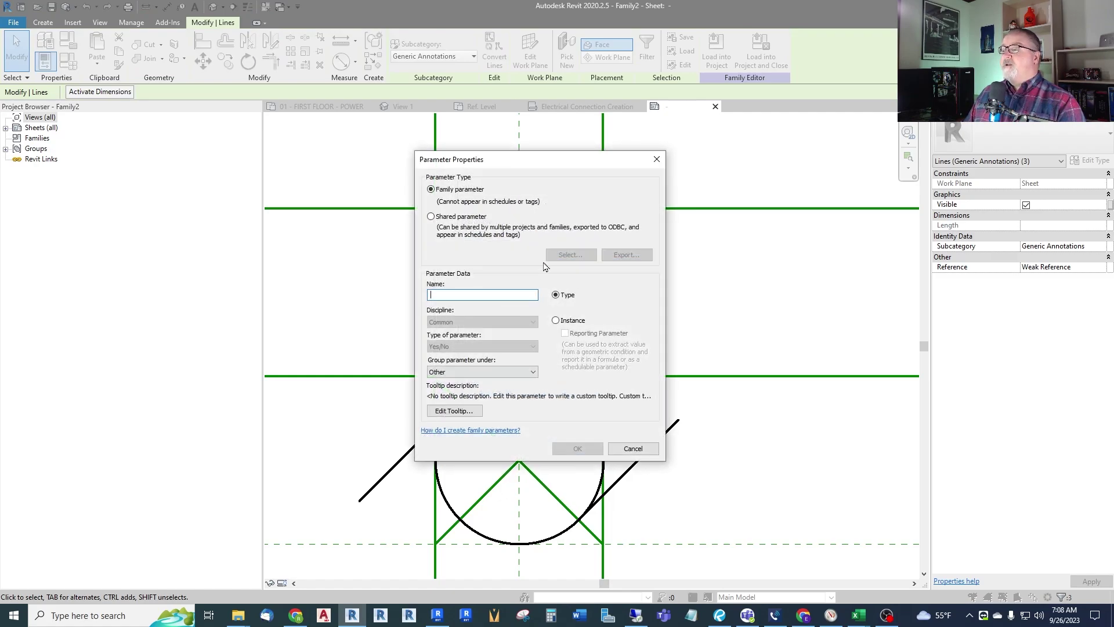
type("Fused")
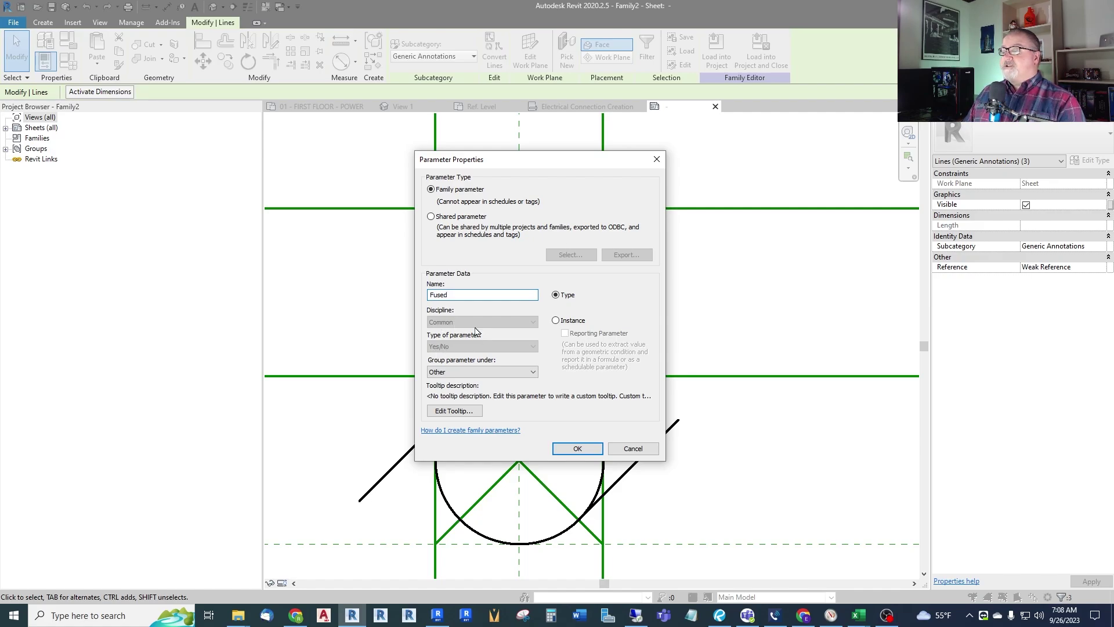
left_click(515, 372)
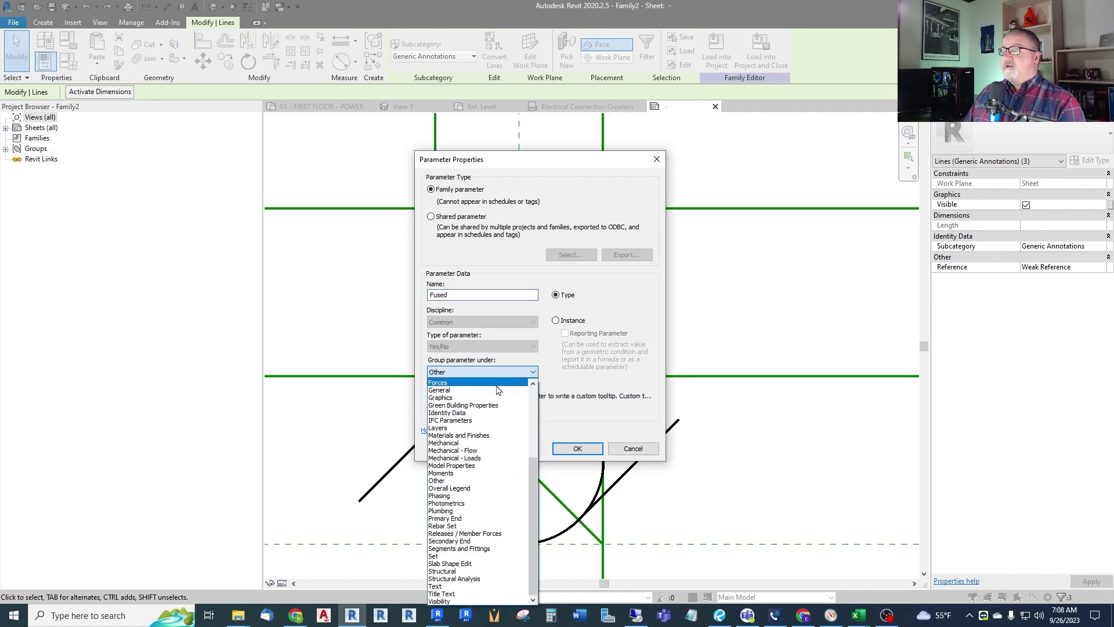
left_click(458, 399)
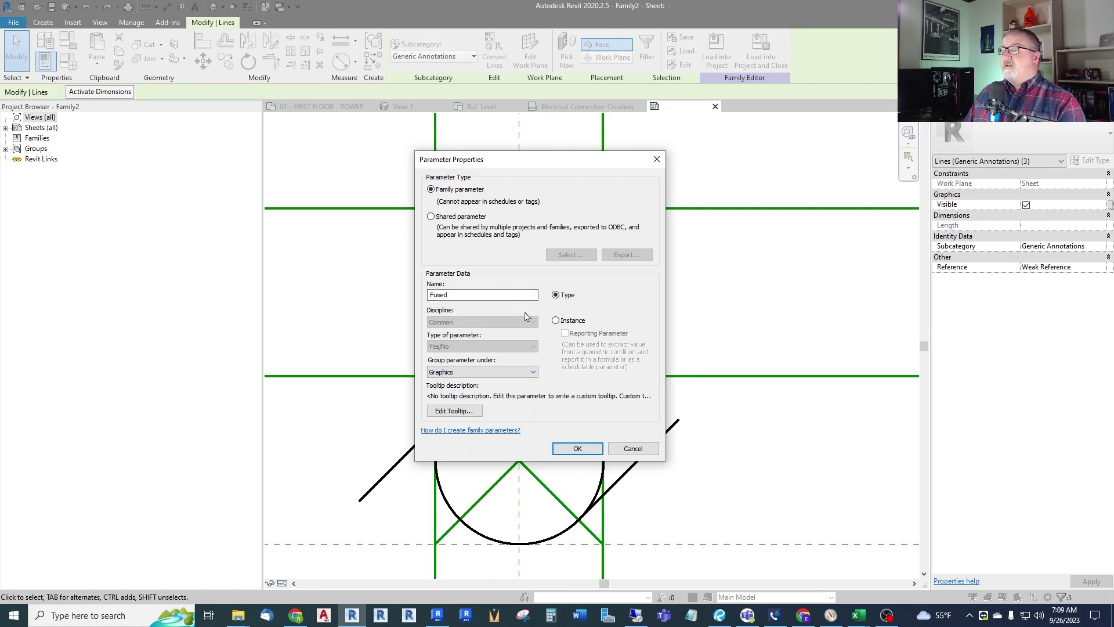
left_click(555, 321)
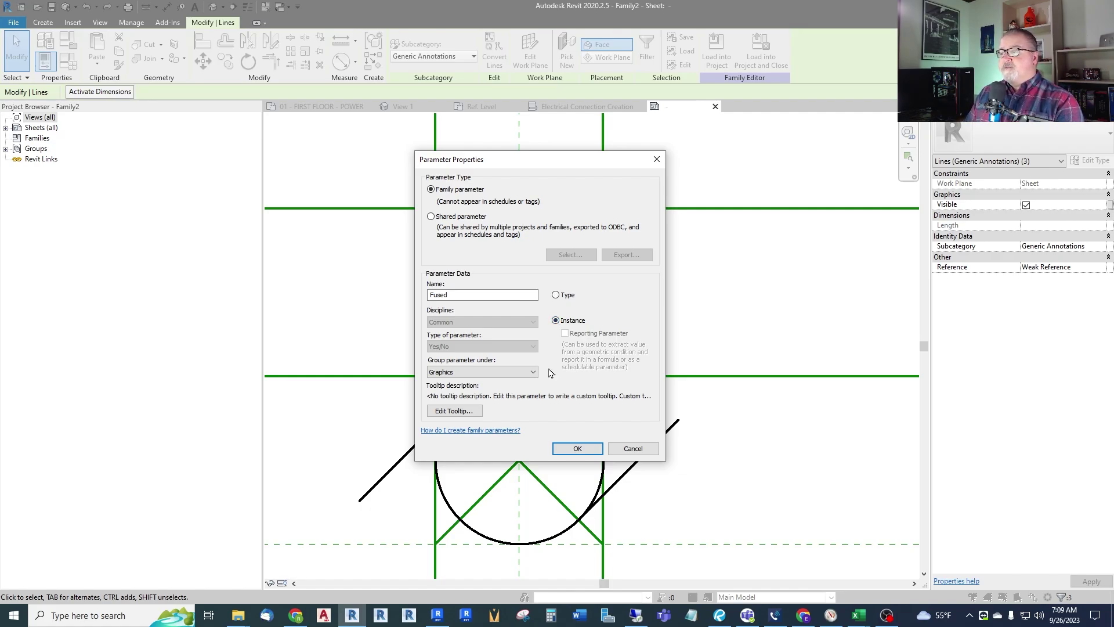
left_click(576, 449)
left_click(581, 407)
key("Escape")
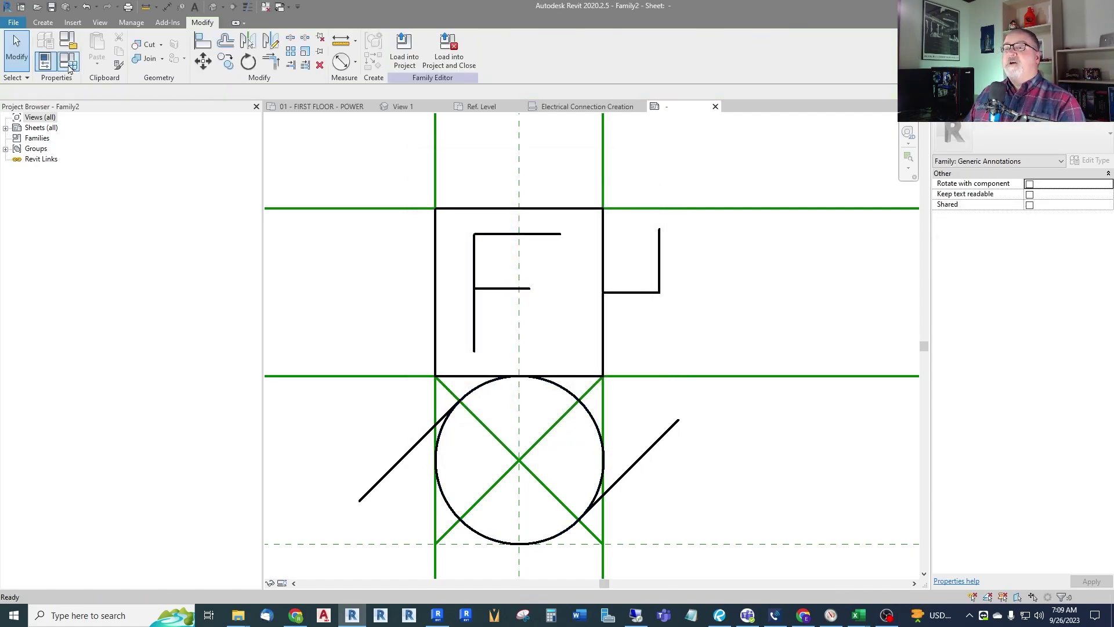
- Review and accept the family type parameter values
left_click(68, 61)
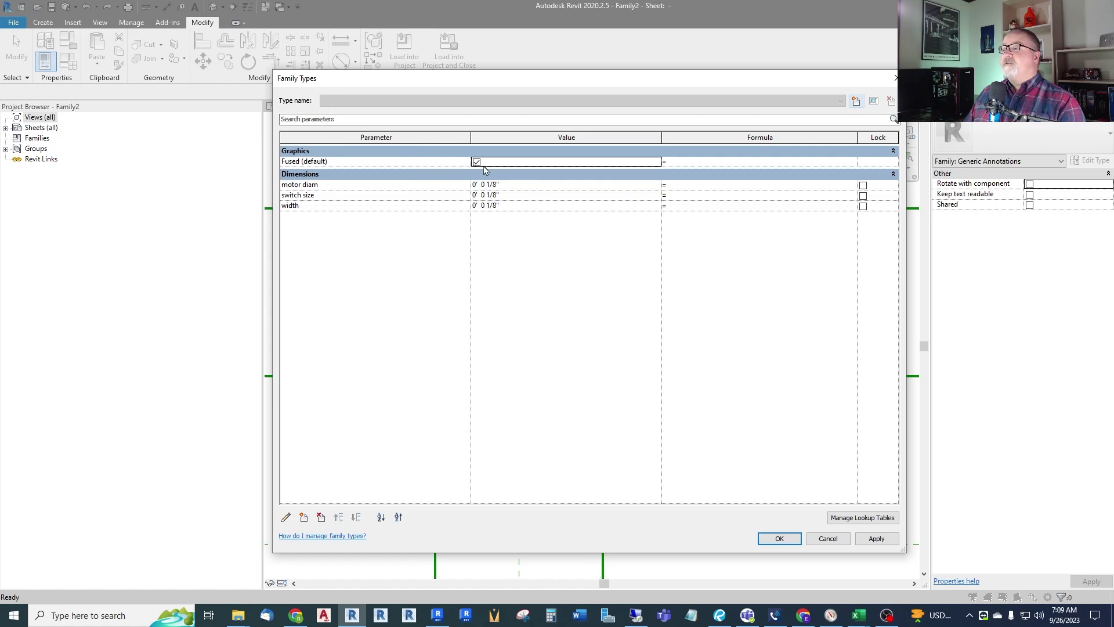
left_click(783, 537)
scroll(575, 325, "up", 3)
scroll(543, 323, "up", 2)
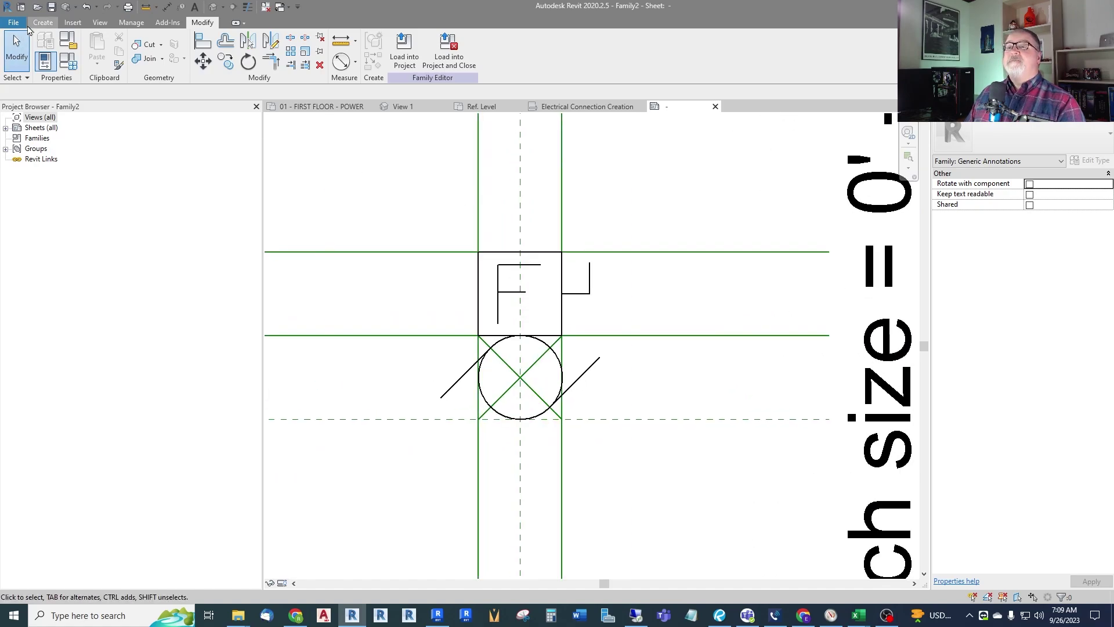
- Save As a family file named 'motor symbol' in the Elect folder
left_click(13, 22)
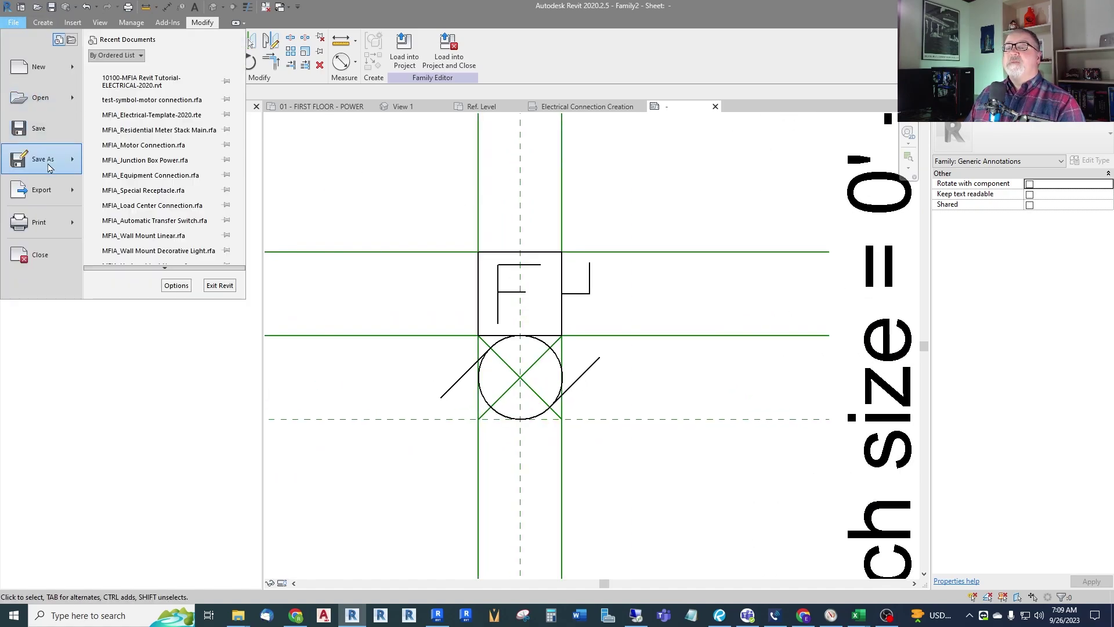
mouse_move(47, 160)
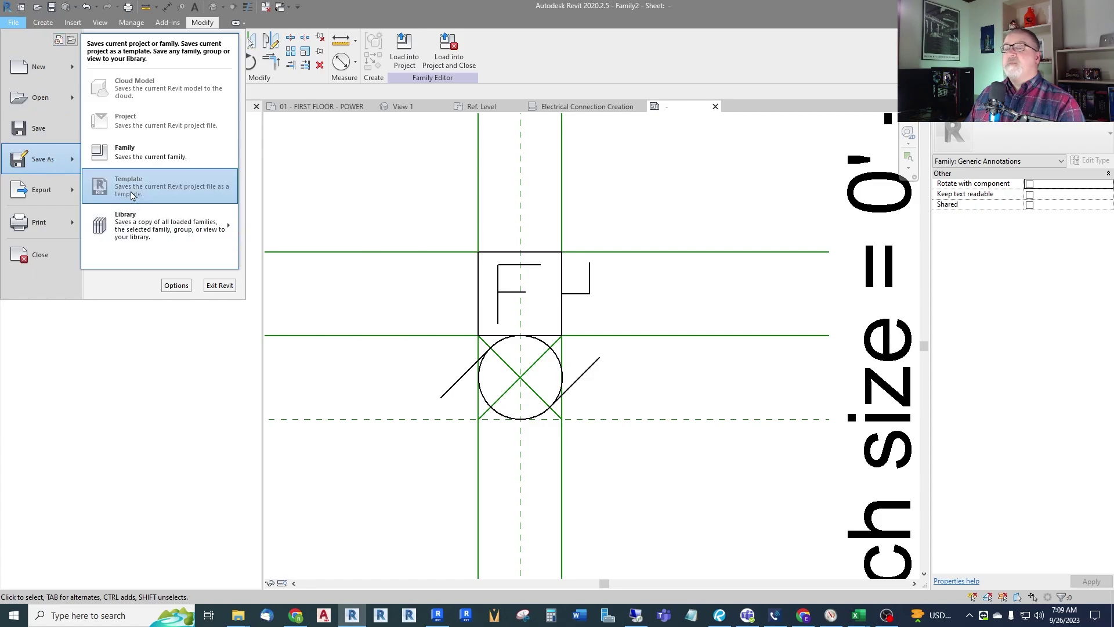
left_click(140, 163)
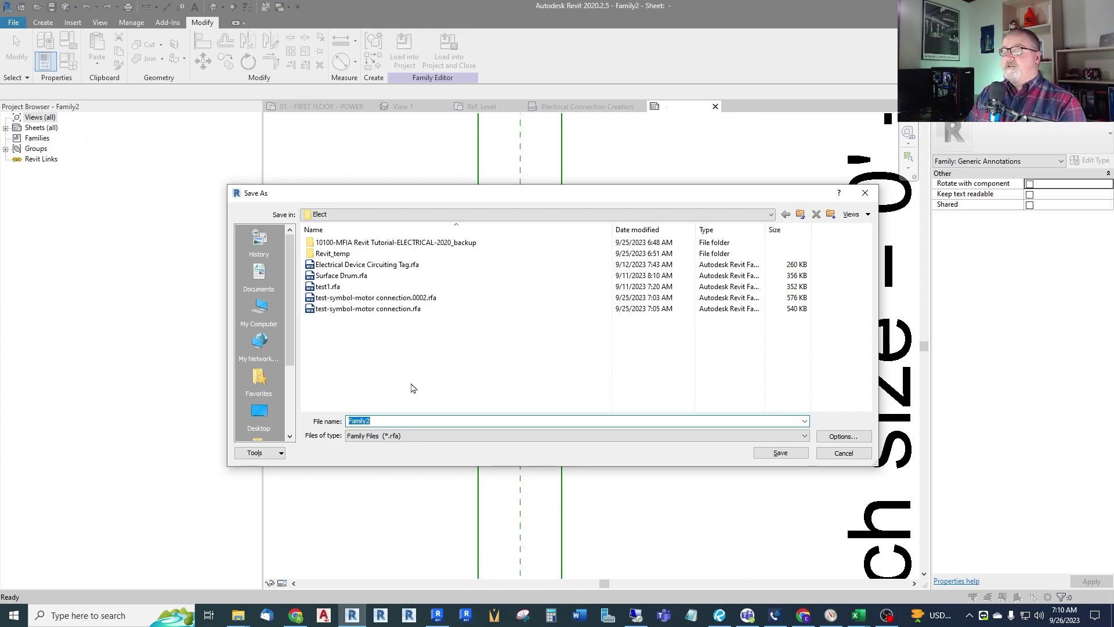
type("motor symbol")
- Confirm the motor symbol save, then open a new family from Electrical Fixture.rft
left_click(781, 453)
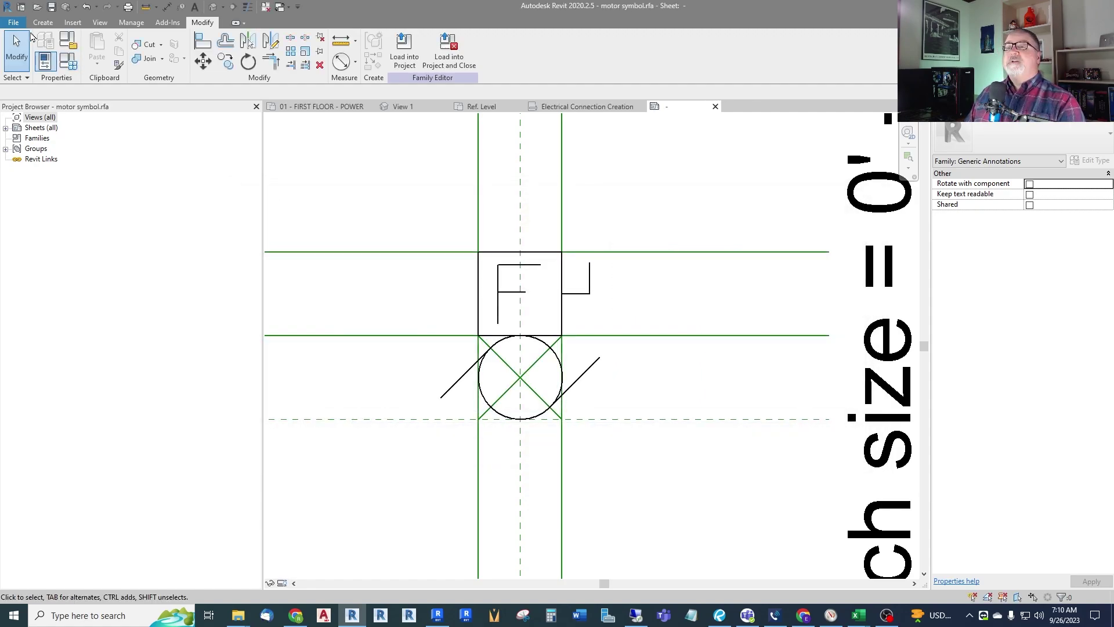
left_click(15, 26)
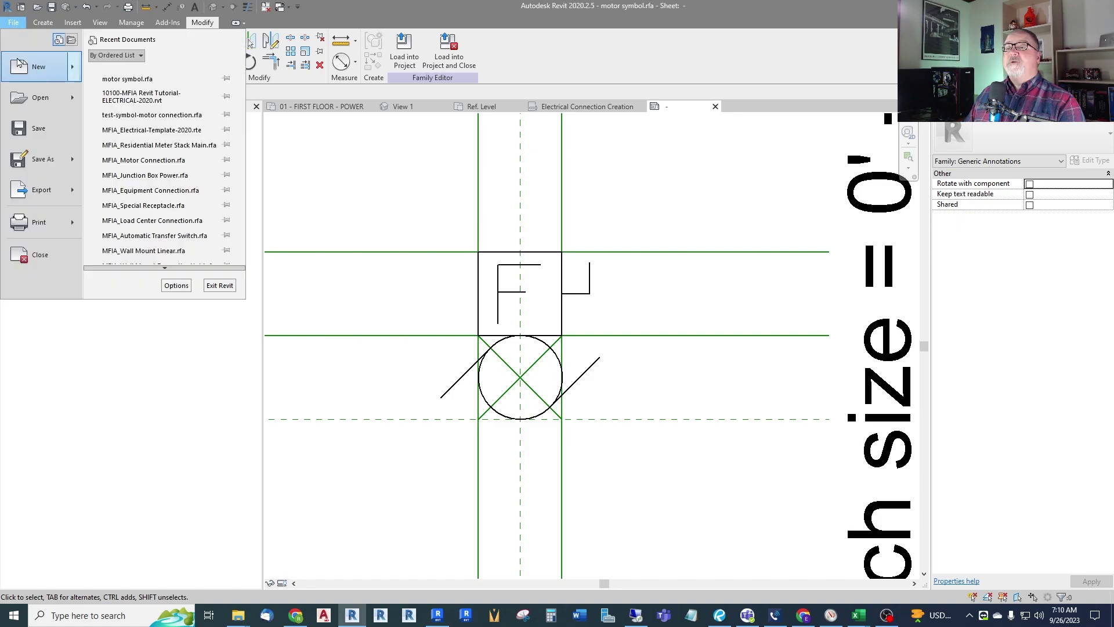
mouse_move(34, 99)
left_click(139, 102)
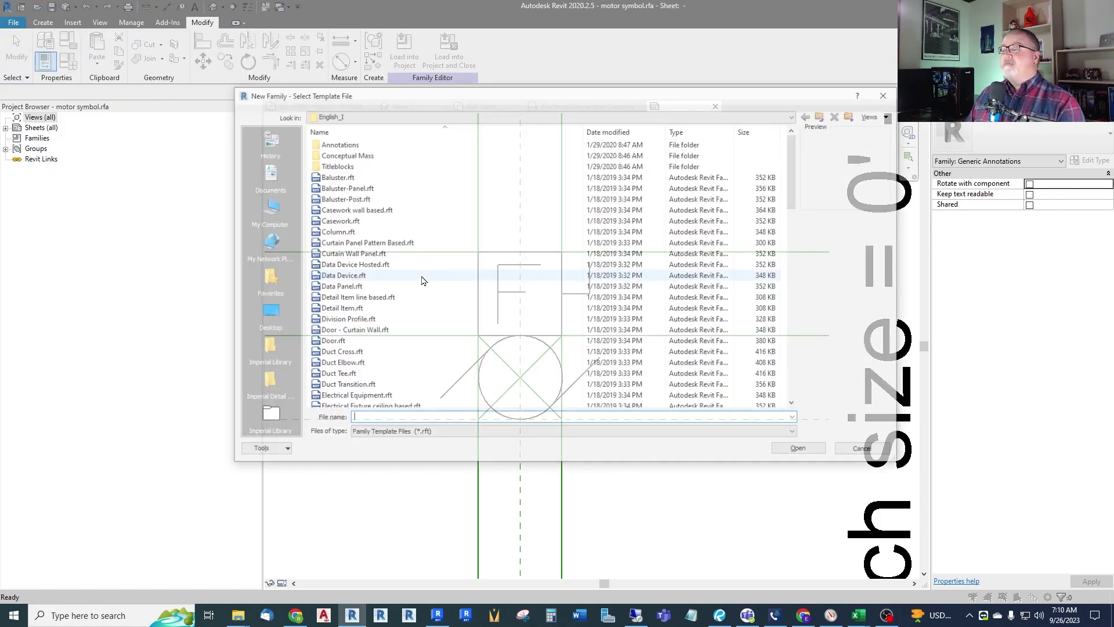
scroll(409, 261, "down", 8)
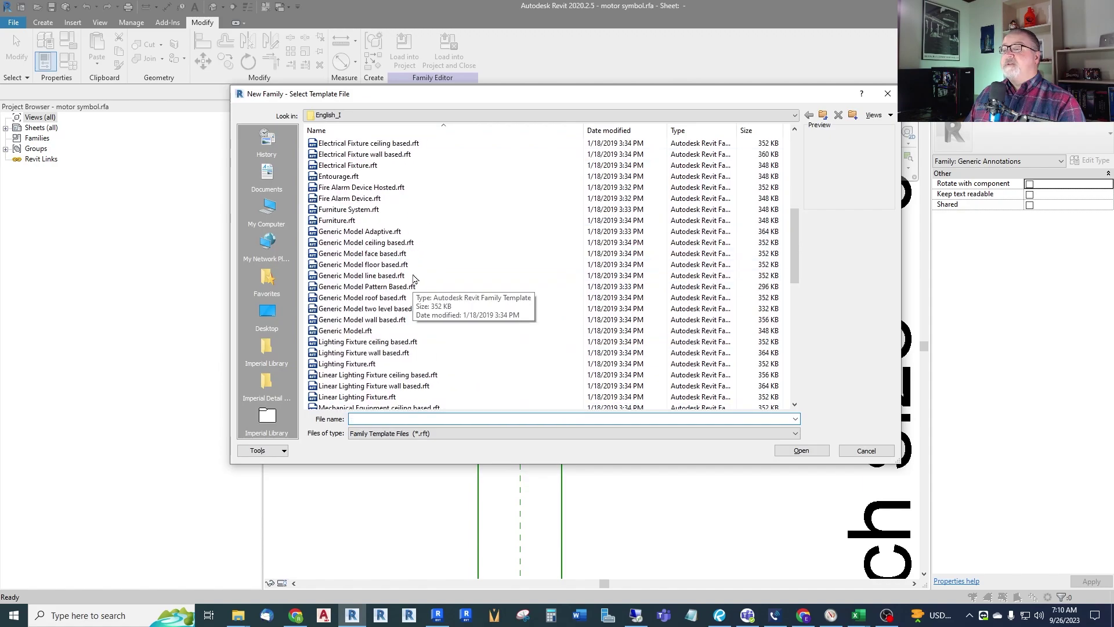
scroll(406, 270, "down", 3)
scroll(377, 243, "up", 5)
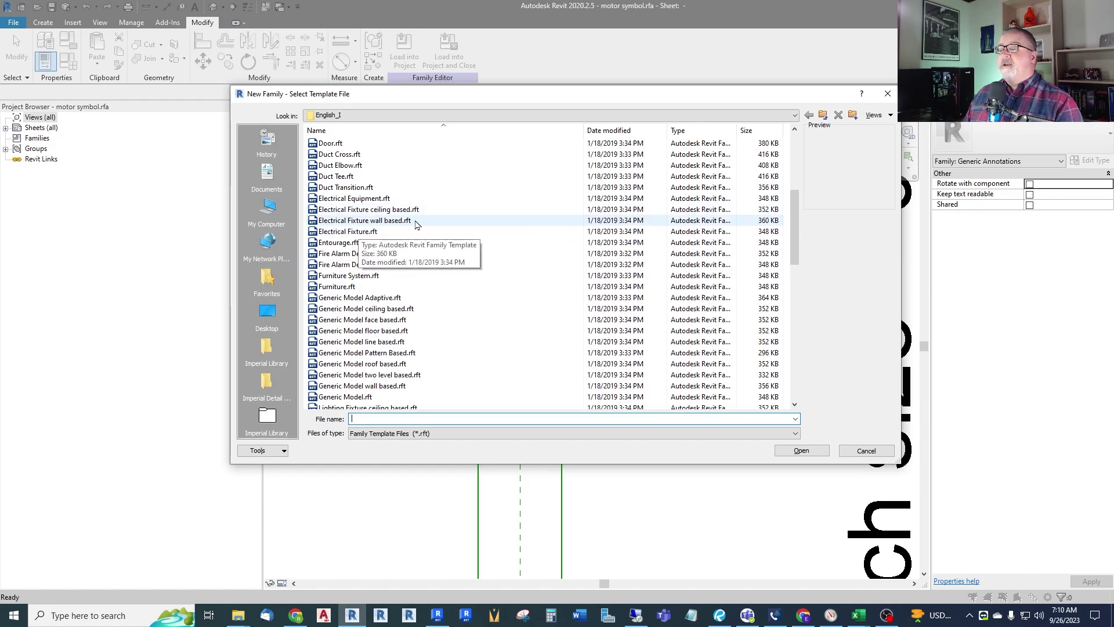
left_click(352, 232)
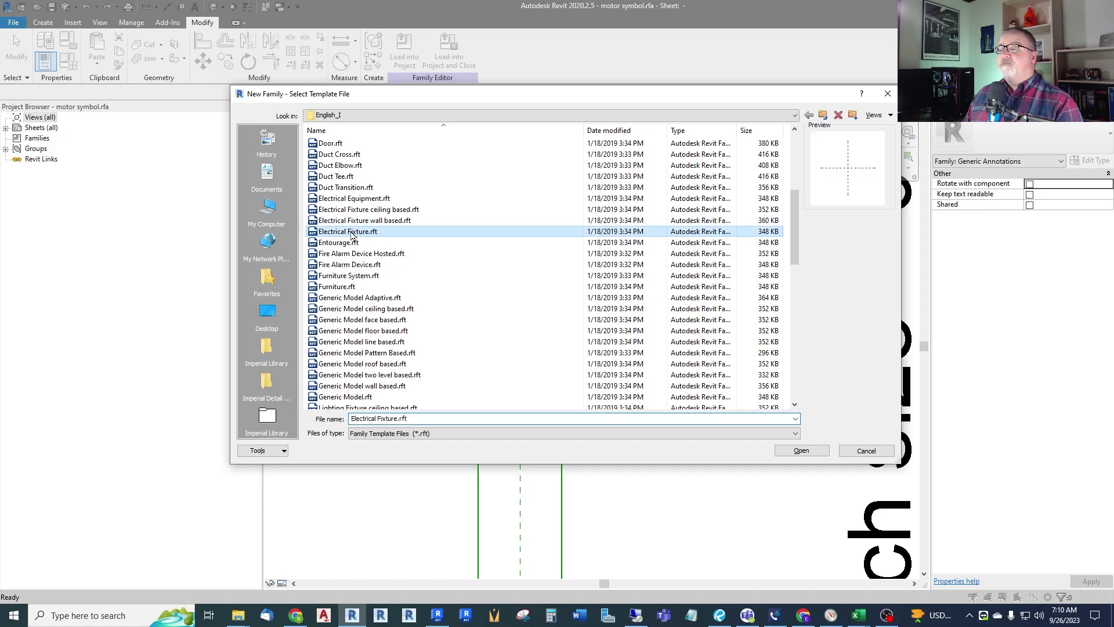
left_click(790, 453)
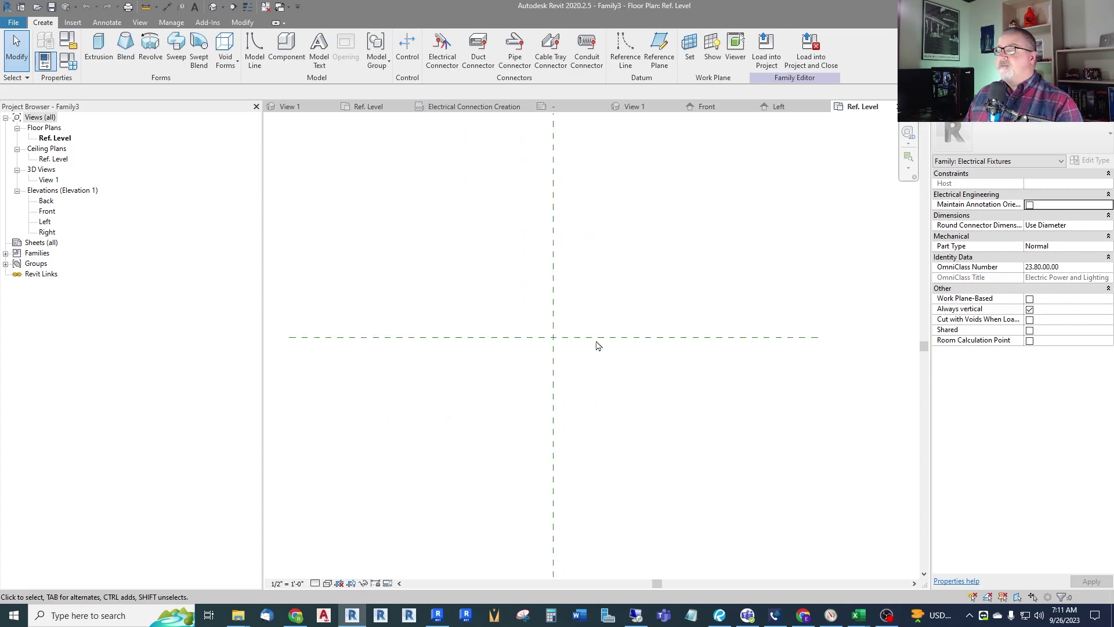
- Load motor symbol.rfa and drag its type from the Project Browser into the Ref. Level plan centre
scroll(511, 342, "down", 1)
left_click(72, 22)
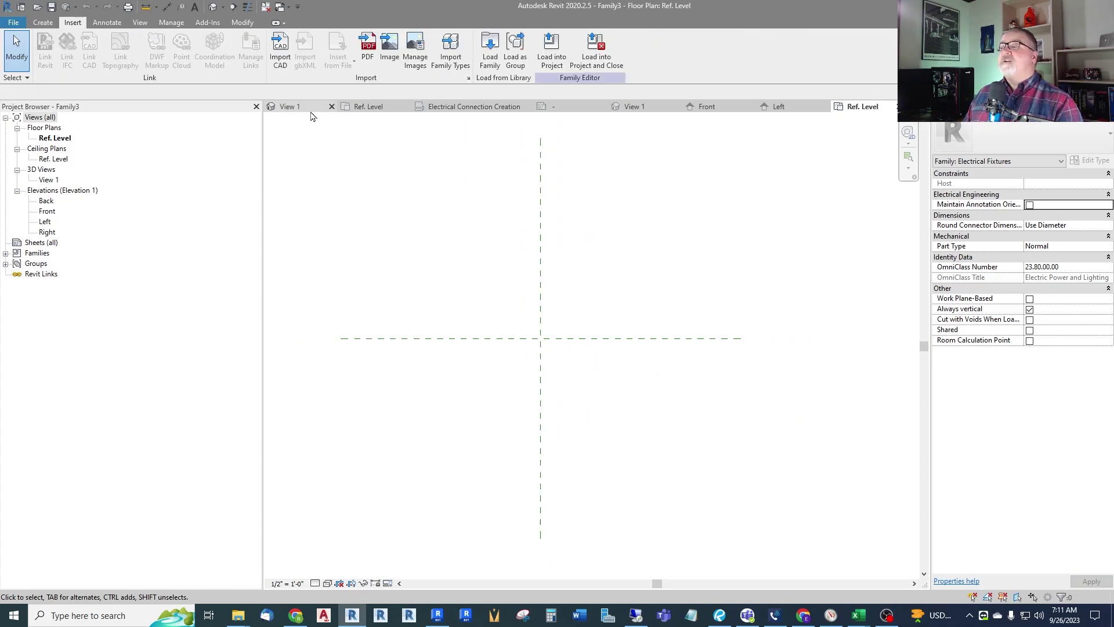
left_click(489, 52)
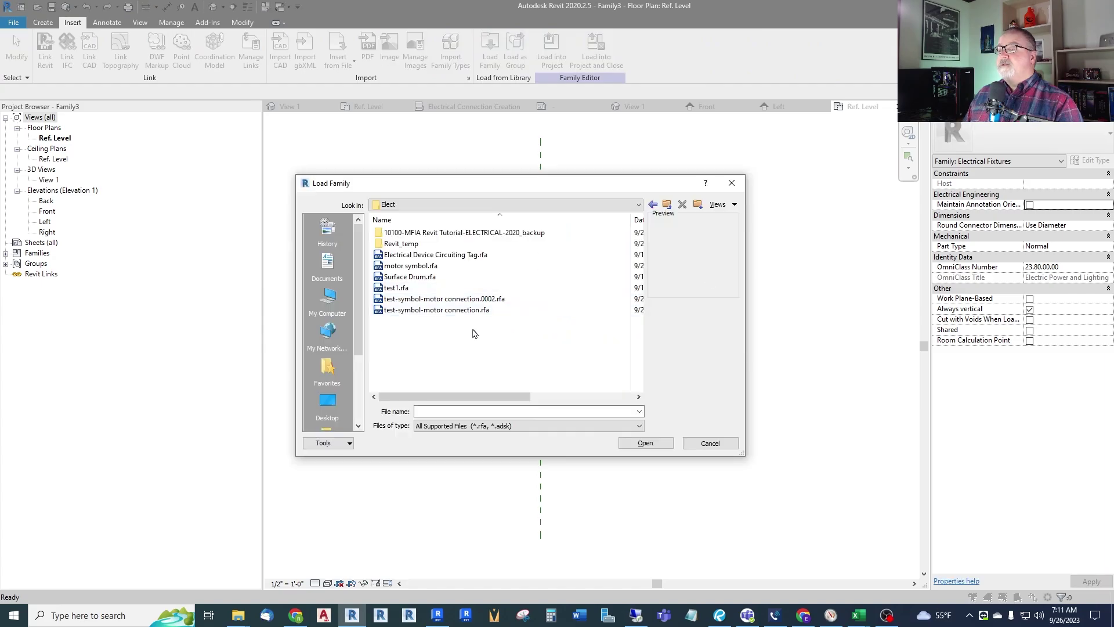
left_click(406, 267)
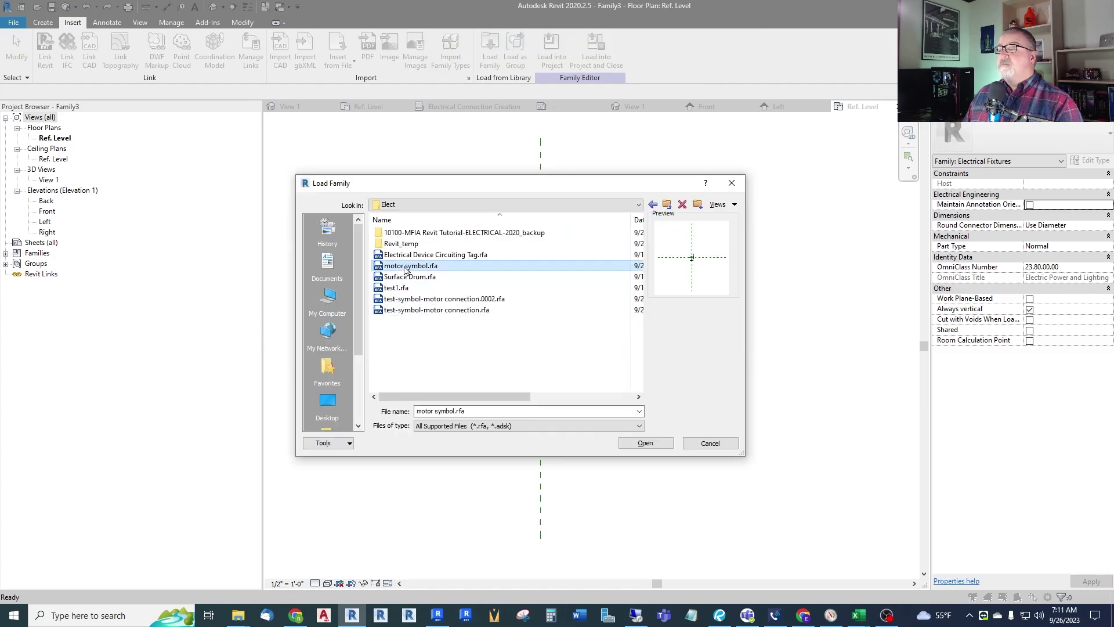
left_click(641, 443)
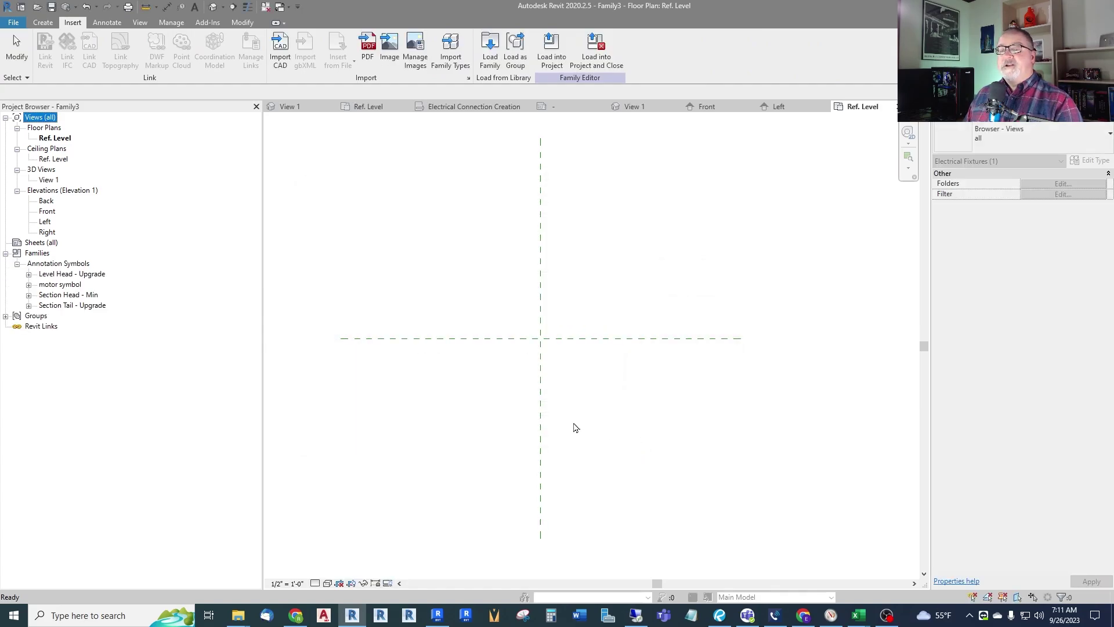
left_click(29, 285)
left_click_drag(64, 298, 513, 301)
scroll(512, 301, "up", 2)
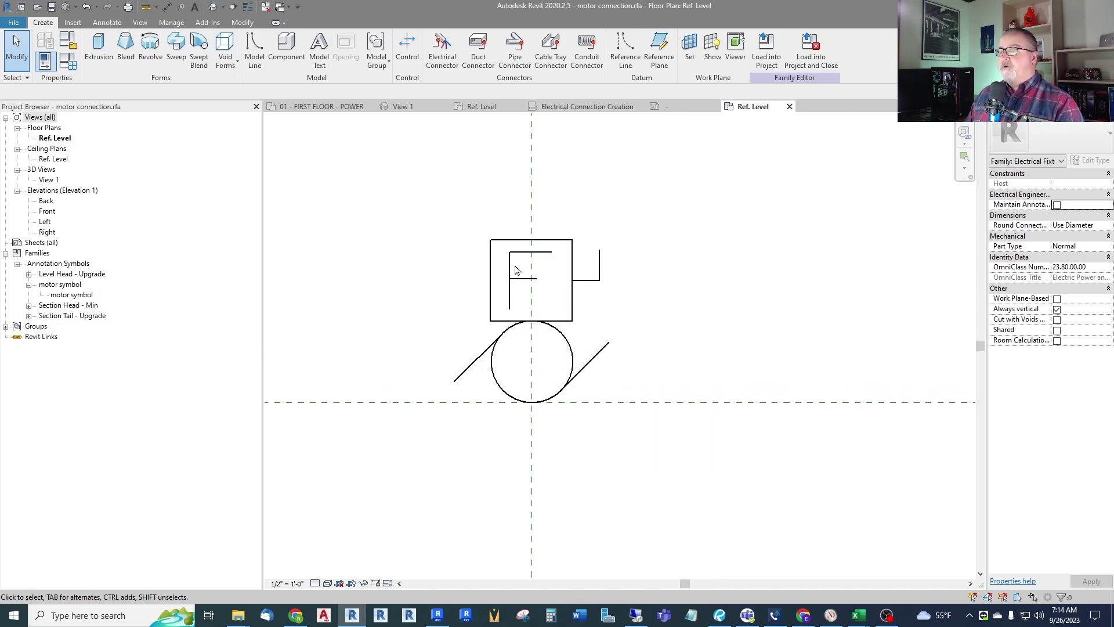
- Associate the placed motor symbol's Fused property with a new 'Fused' instance parameter under Graphics
left_click(515, 275)
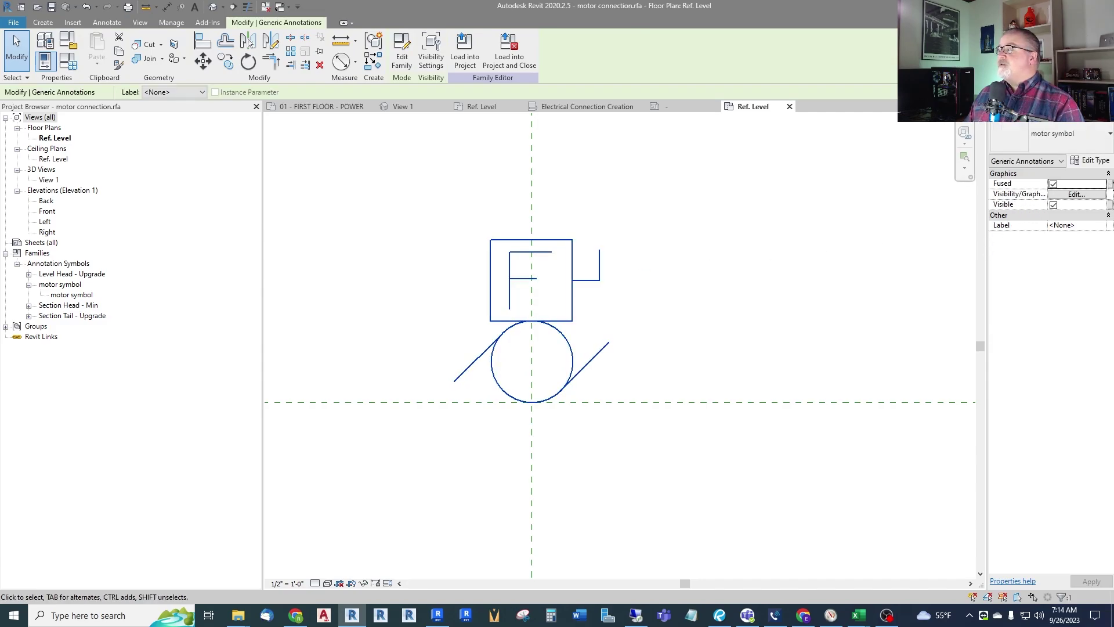
left_click(1111, 184)
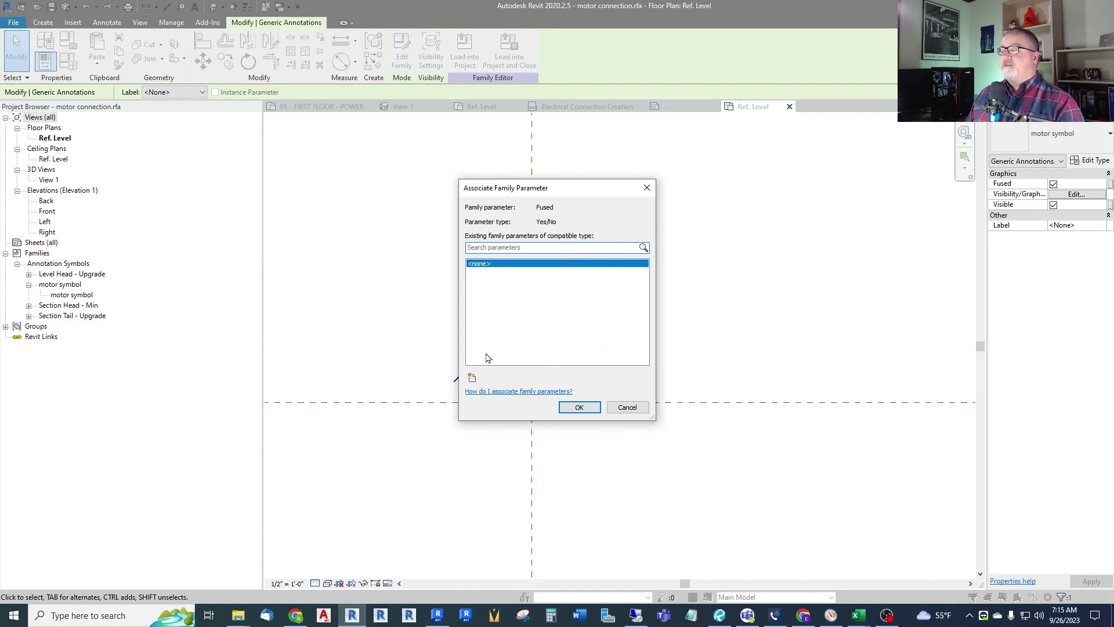
left_click(472, 377)
type("Fused")
left_click(556, 321)
left_click(448, 372)
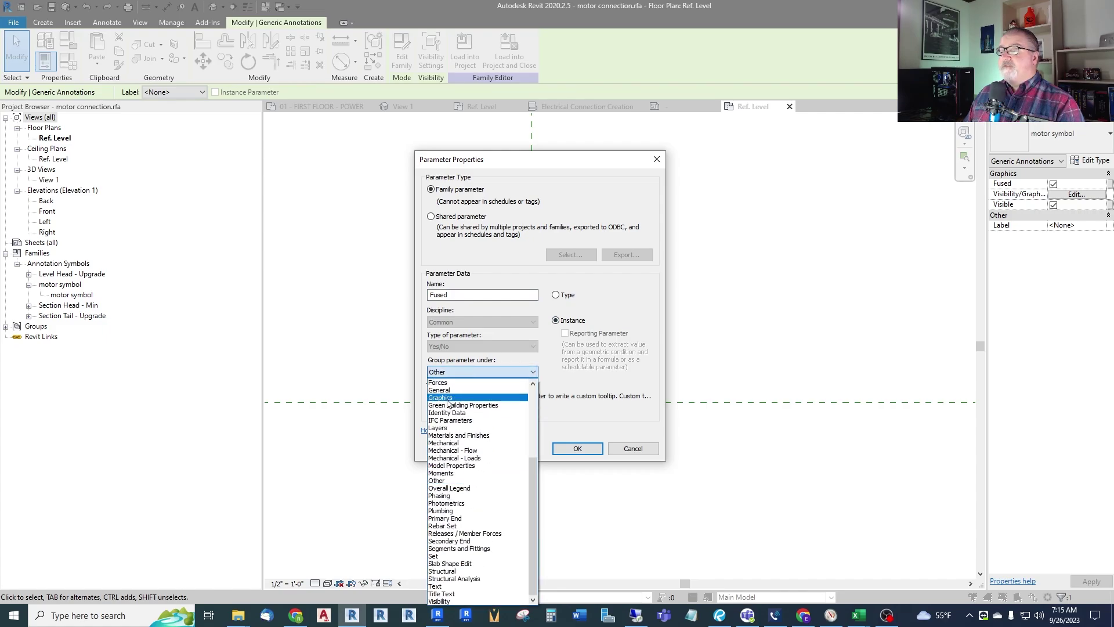
left_click(456, 398)
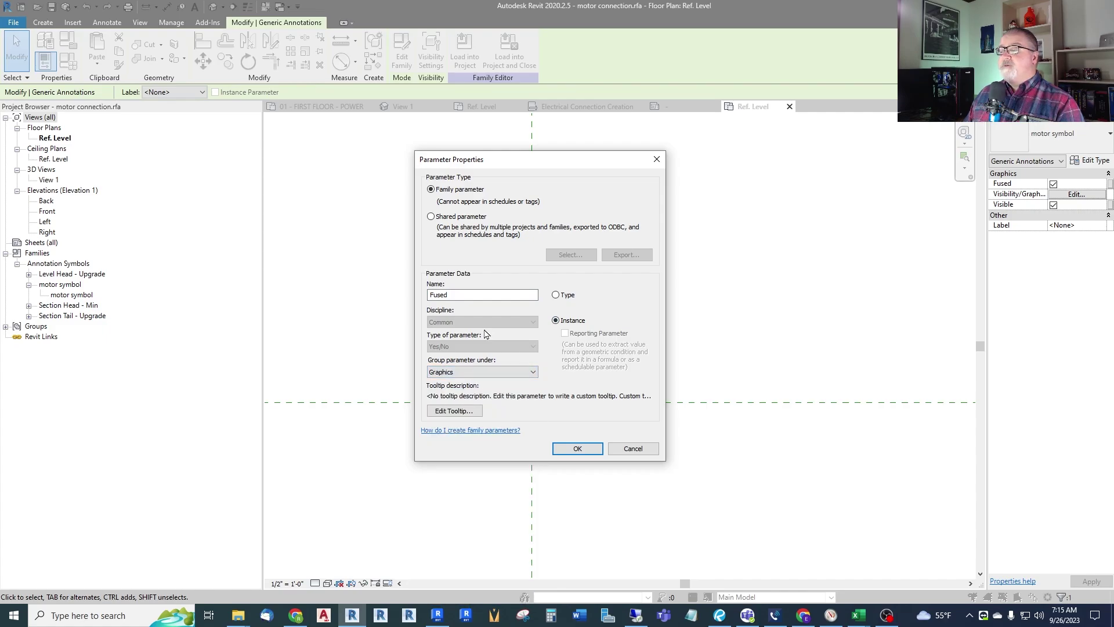
left_click(574, 450)
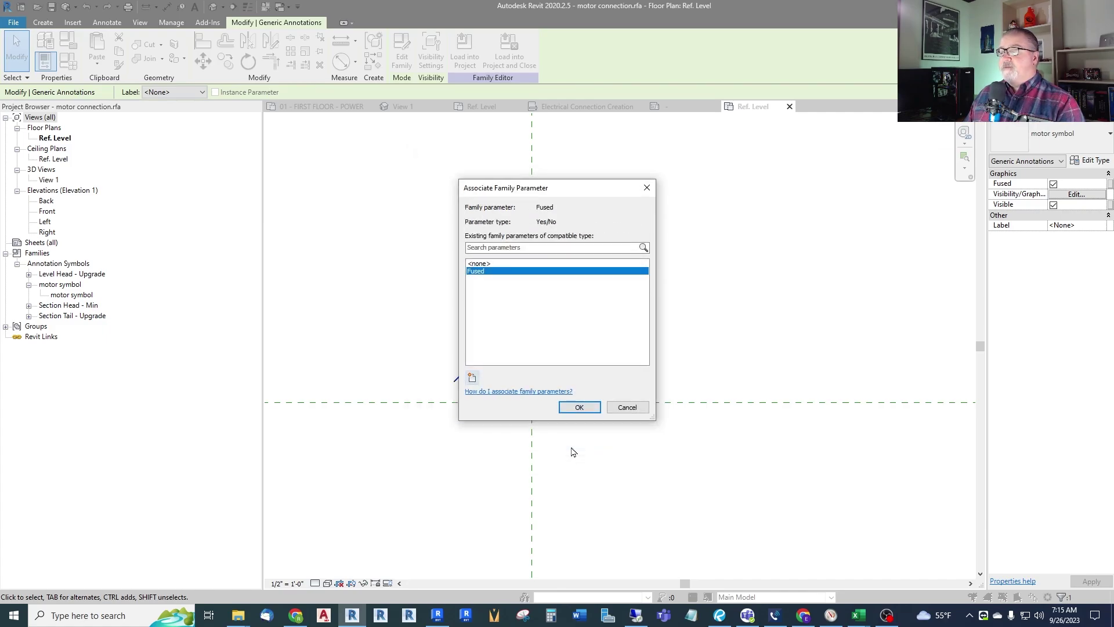
left_click(577, 408)
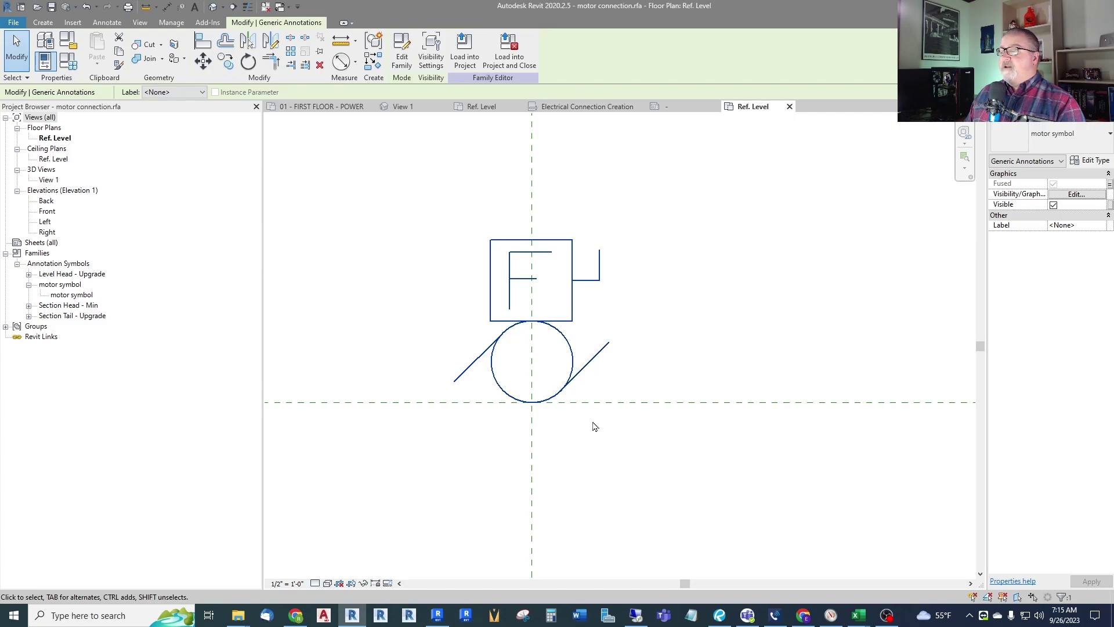
- Place a Power - Unbalanced electrical connector on the Ref. Level work plane at the symbol's origin
scroll(554, 221, "down", 4)
scroll(556, 220, "up", 1)
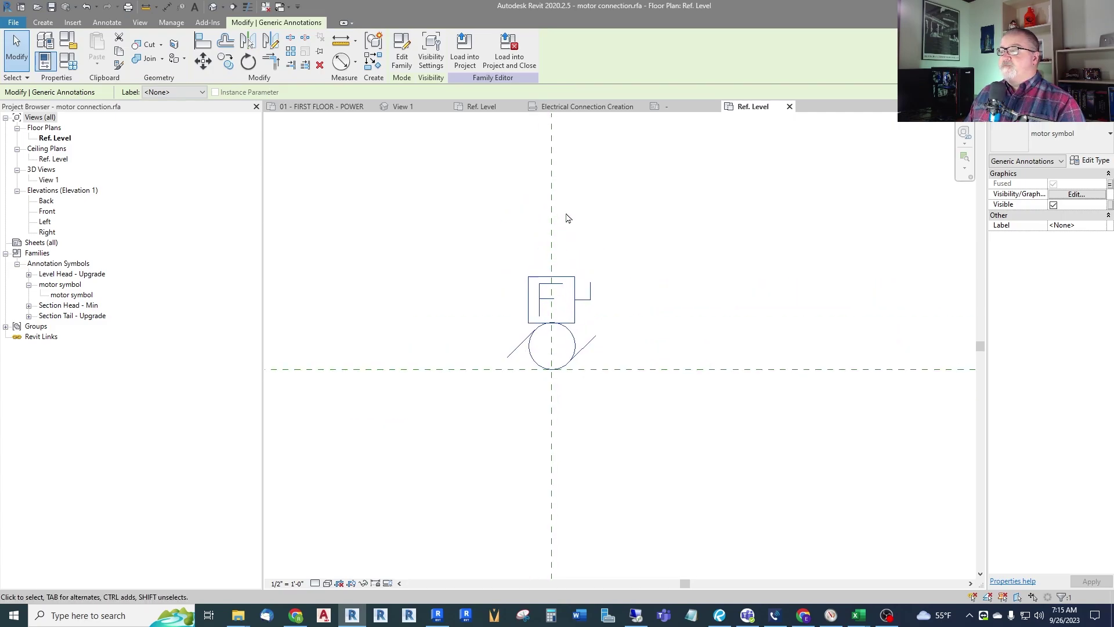
left_click(43, 22)
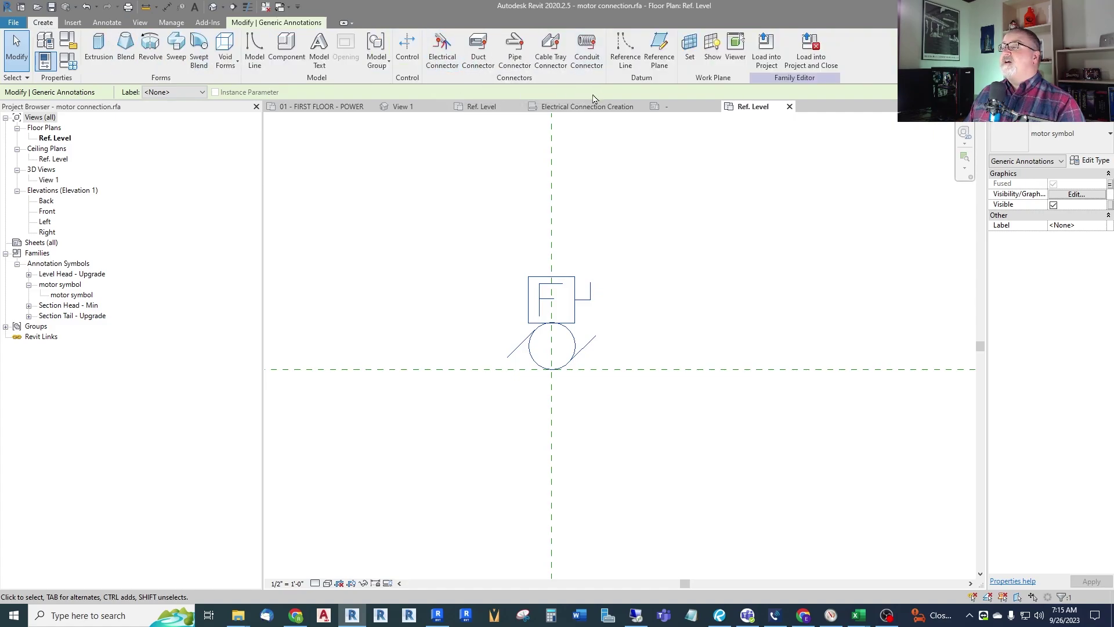
left_click(453, 55)
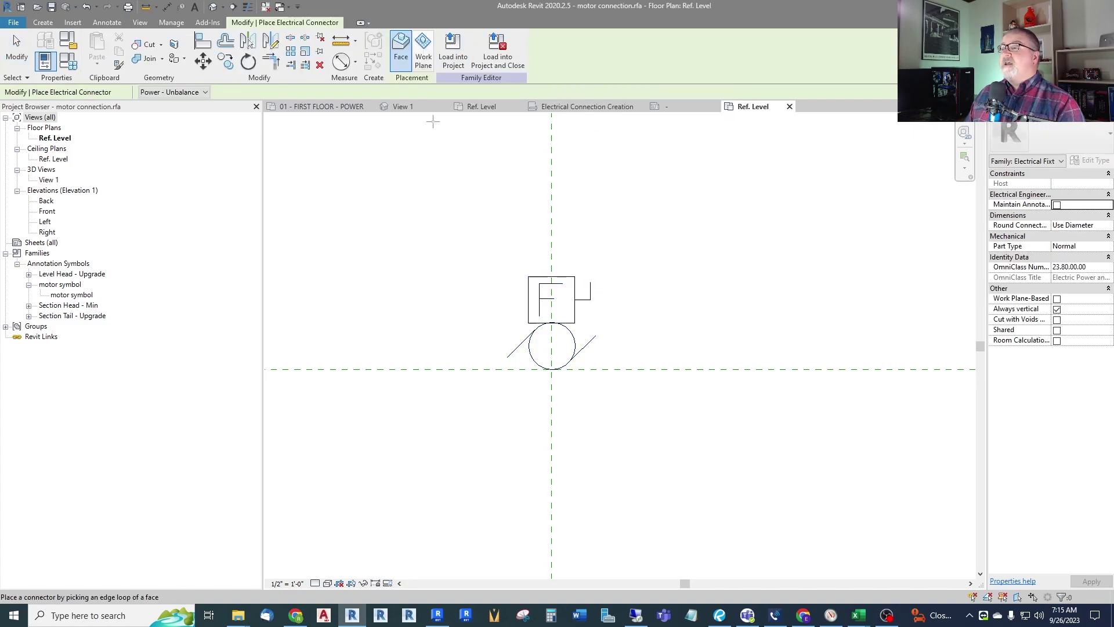
left_click(424, 55)
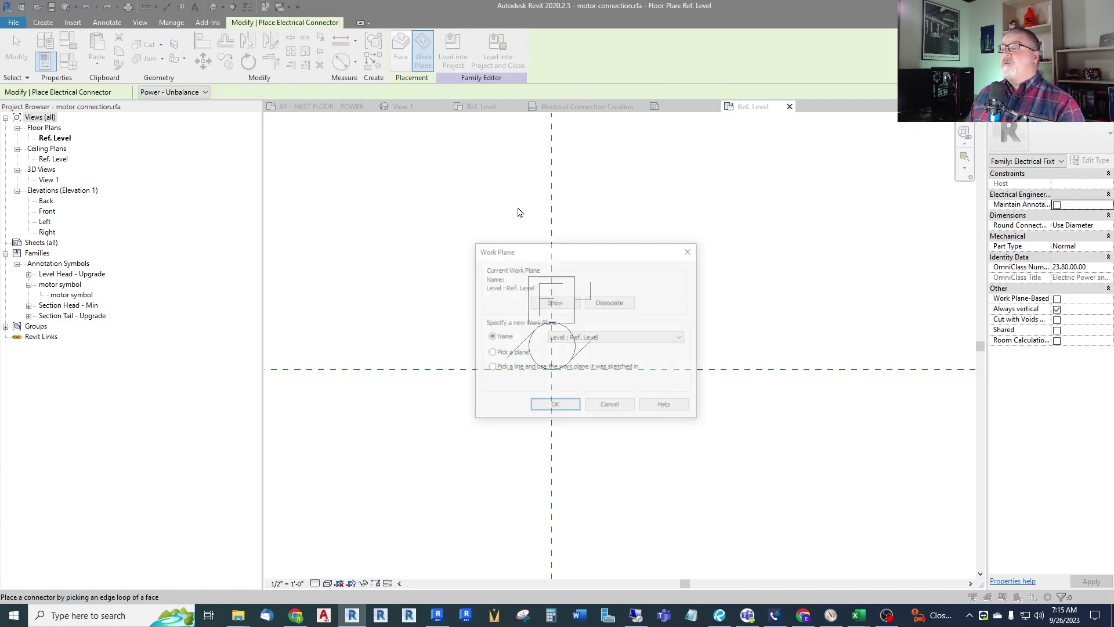
left_click(661, 339)
left_click(572, 340)
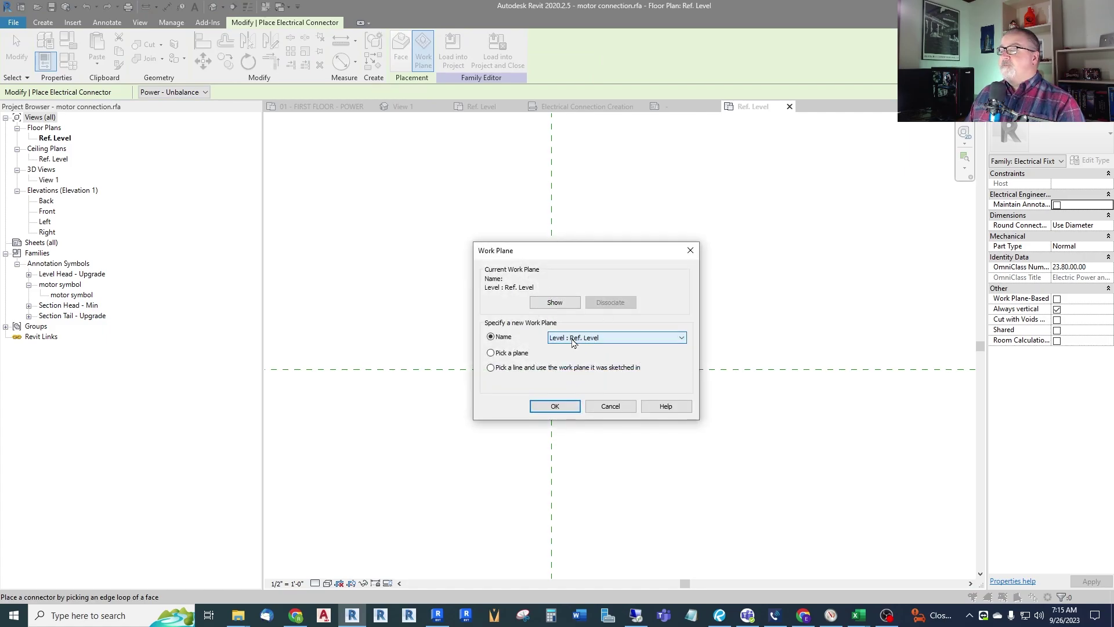
left_click(555, 406)
scroll(543, 290, "down", 3)
scroll(574, 267, "up", 2)
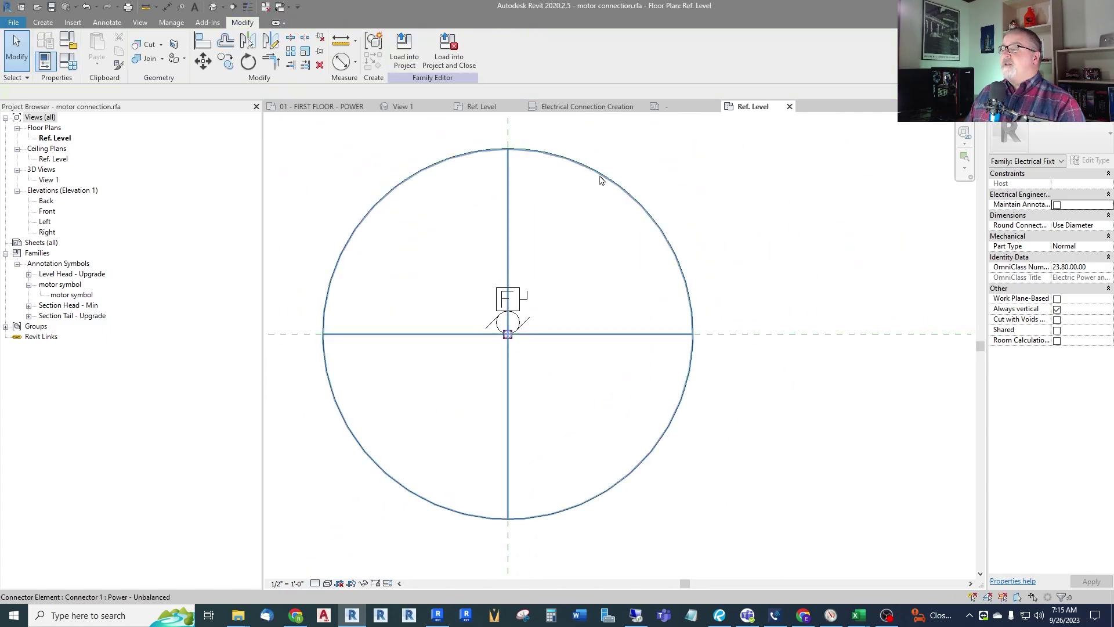
- Set the selected electrical connector's system type to Power - Balanced
left_click(600, 183)
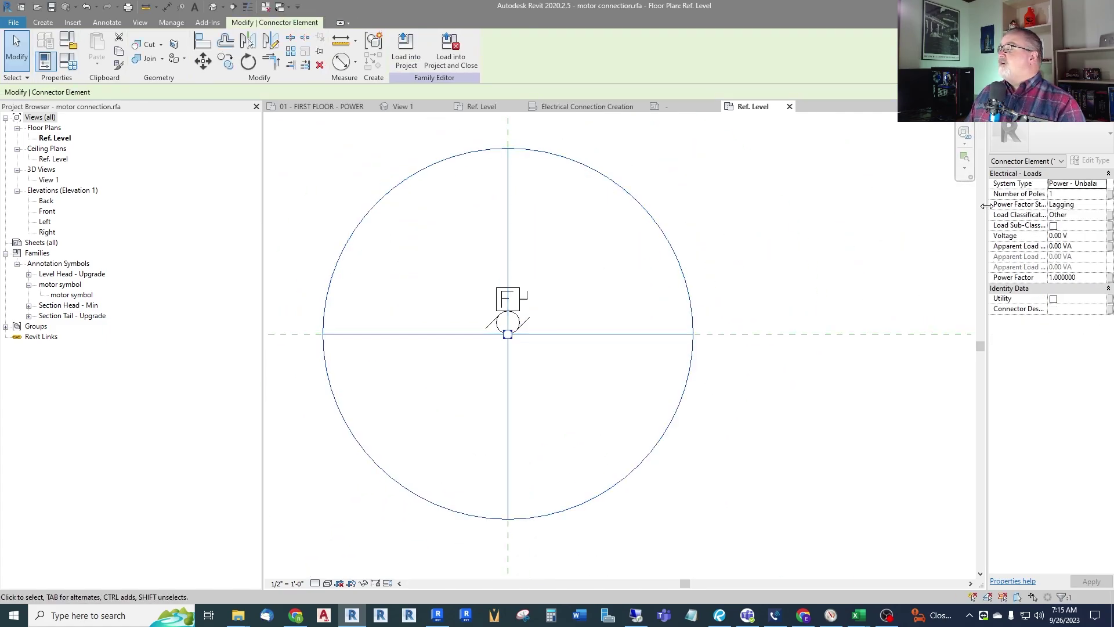
left_click_drag(986, 206, 922, 221)
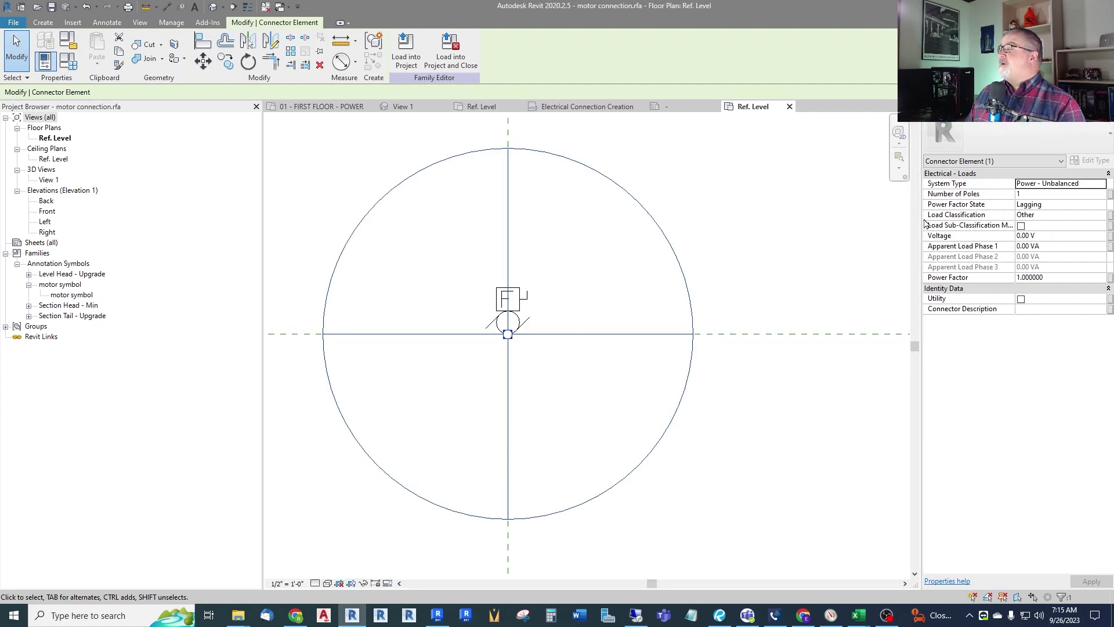
left_click(1102, 185)
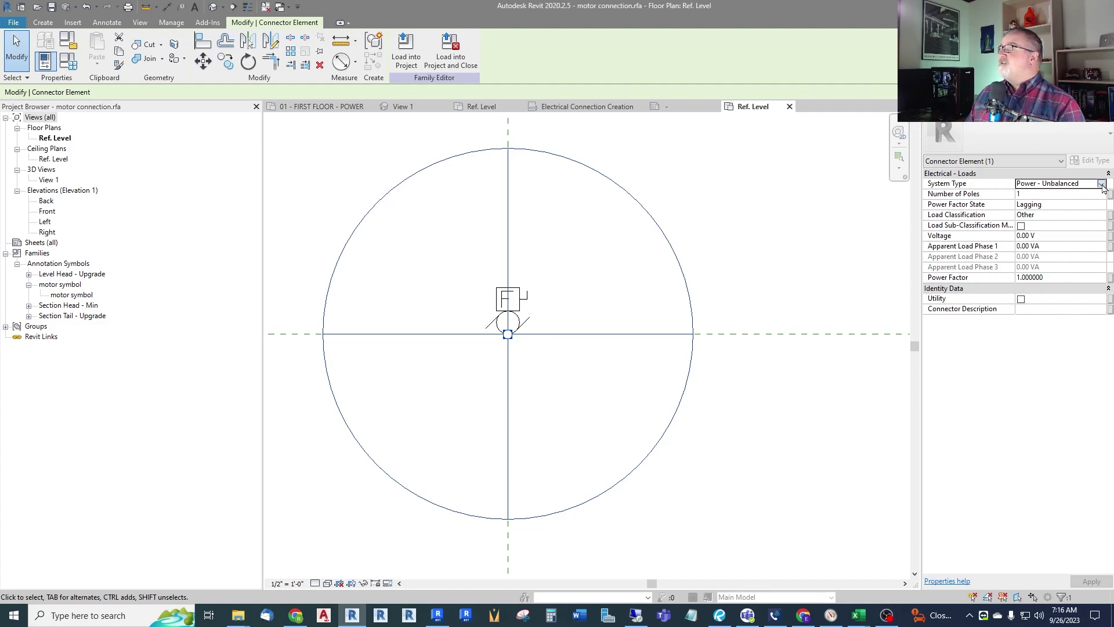
left_click(1102, 185)
left_click(1065, 198)
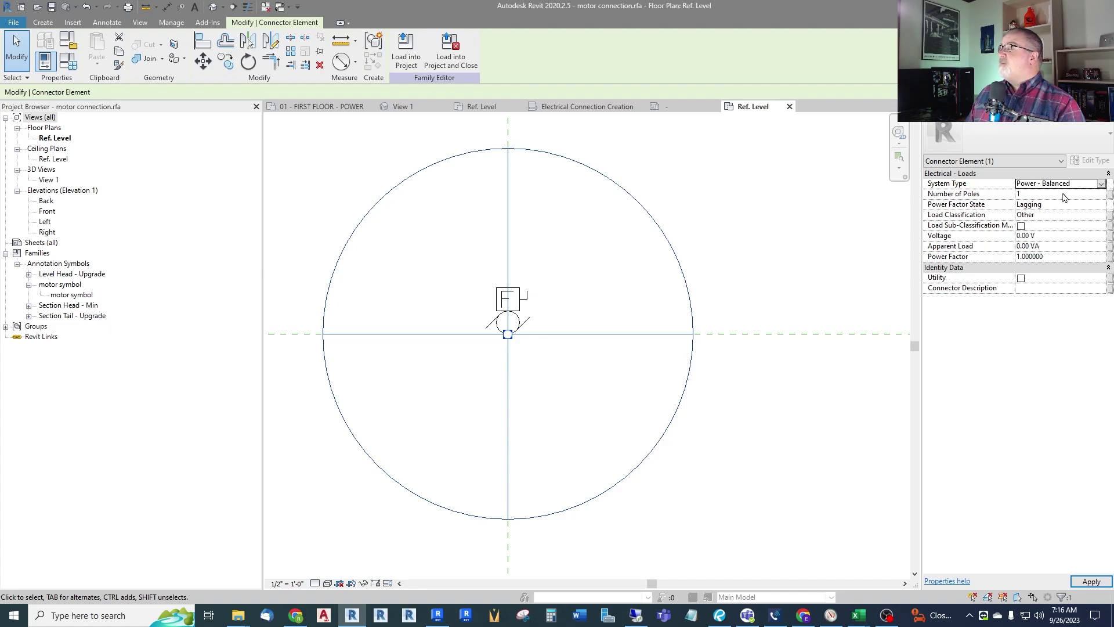
- Drive Number of Poles with a new 'Poles' type parameter grouped under Electrical
left_click(1110, 195)
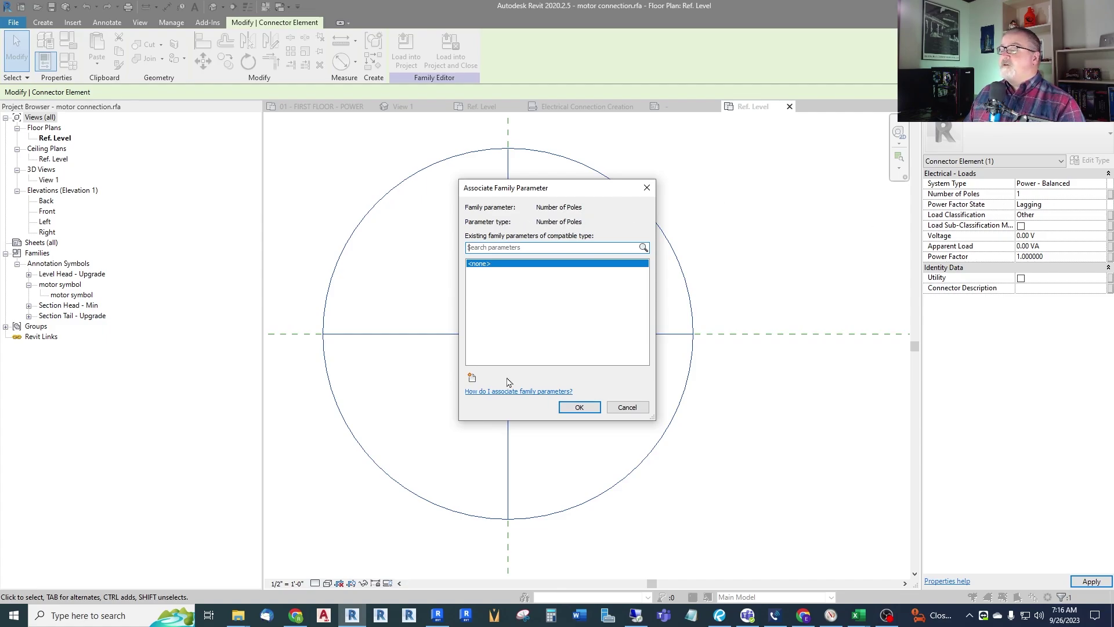
left_click(471, 378)
type("Poles")
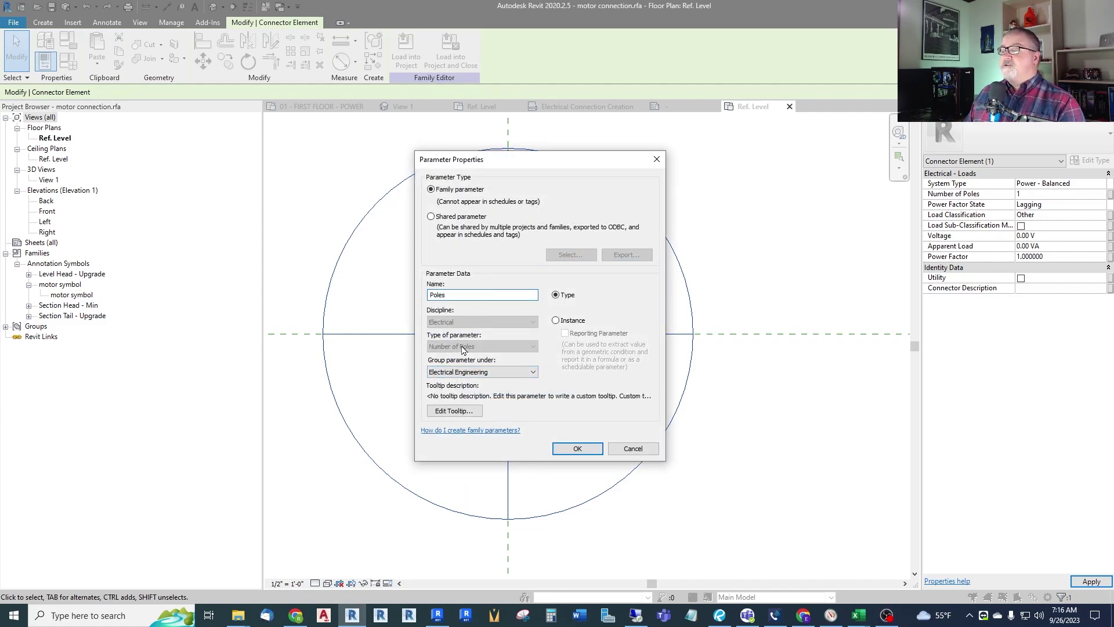
left_click(527, 373)
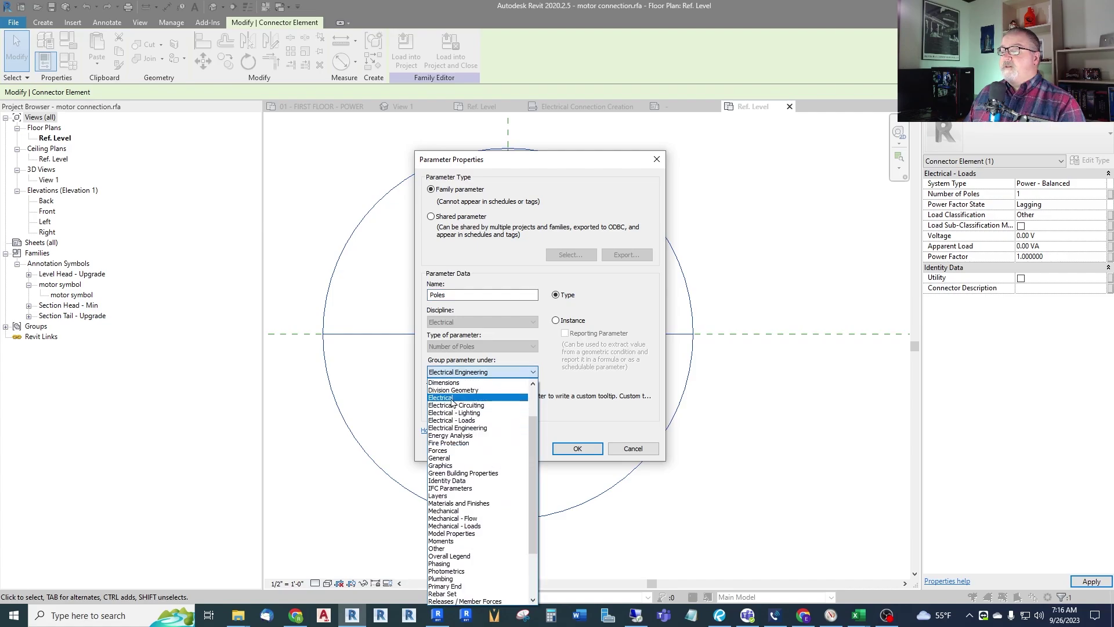
left_click(453, 402)
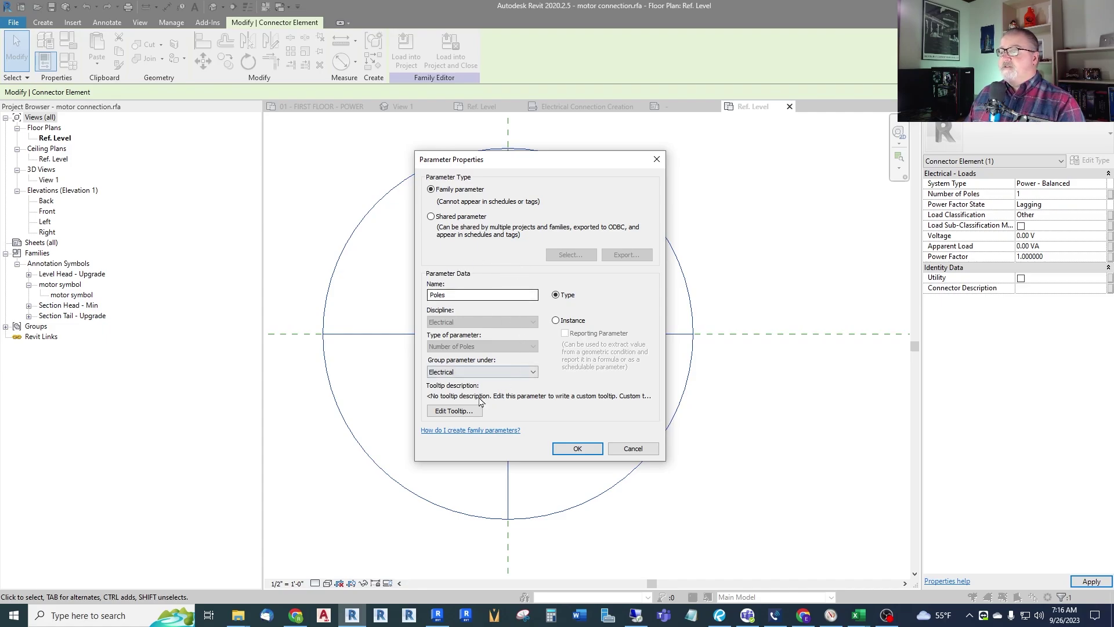
left_click(578, 448)
left_click(575, 407)
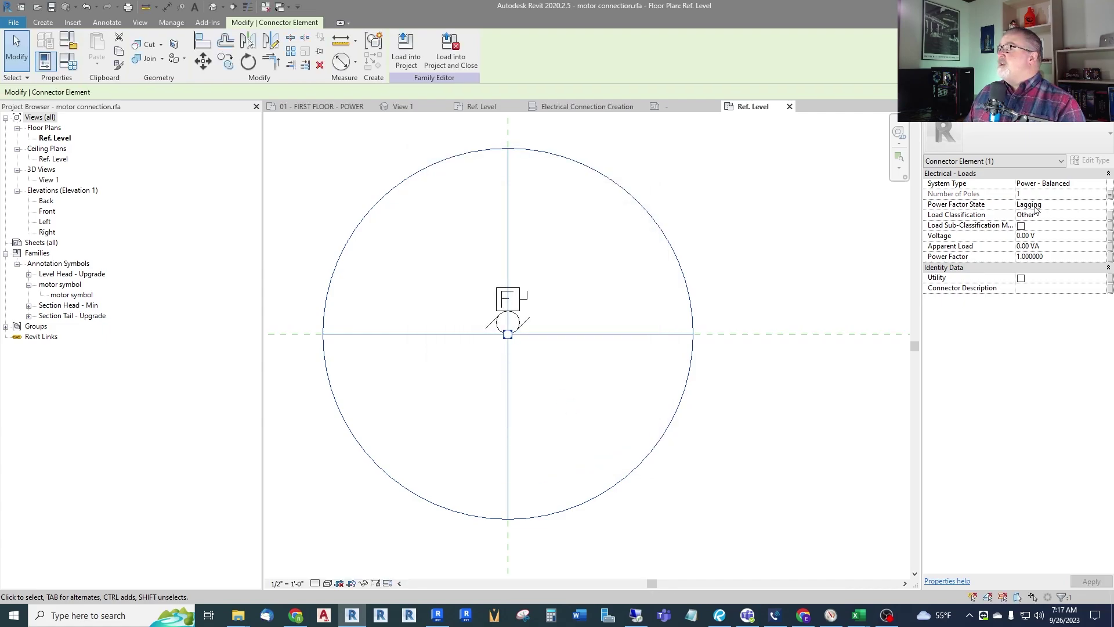
- Link Load Classification to a new 'Load Classification' parameter grouped under Electrical
left_click(1110, 216)
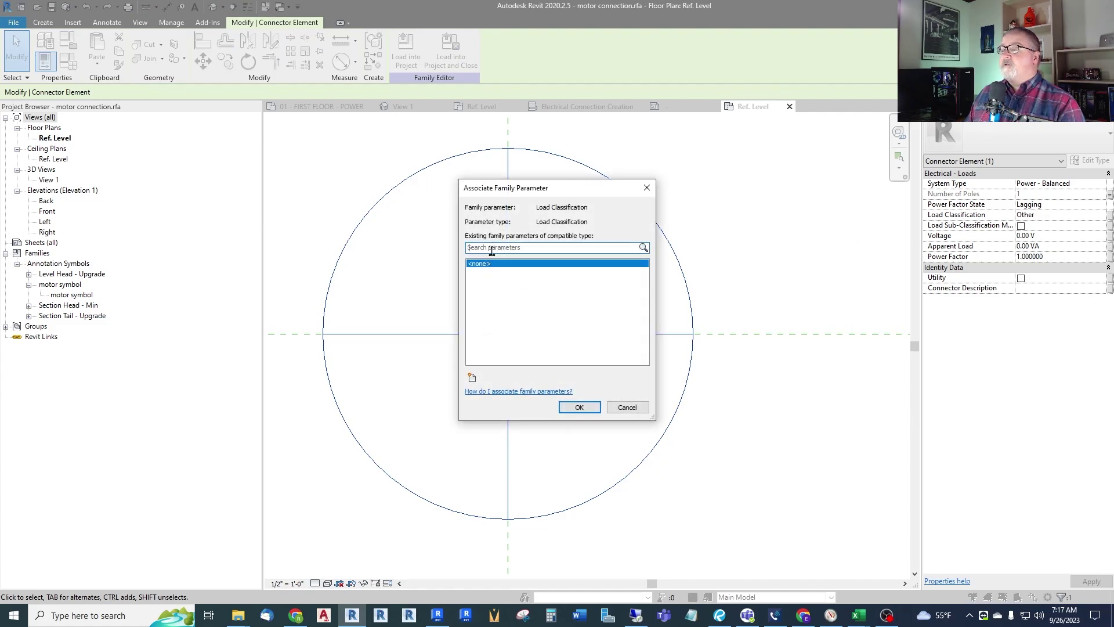
left_click(471, 377)
type("Loa")
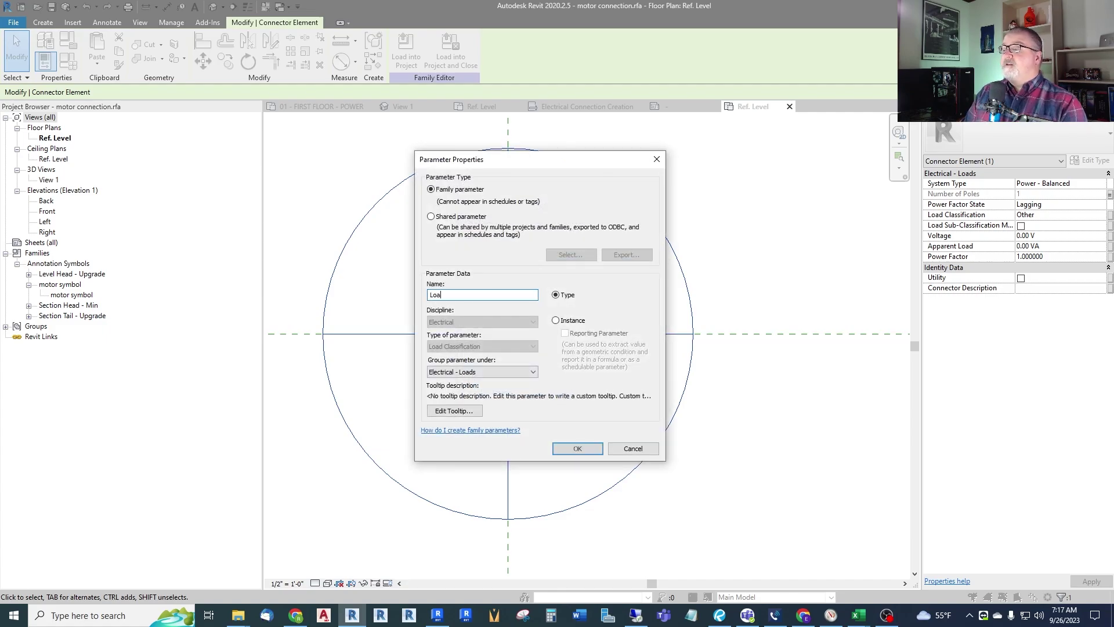
type("d Classification")
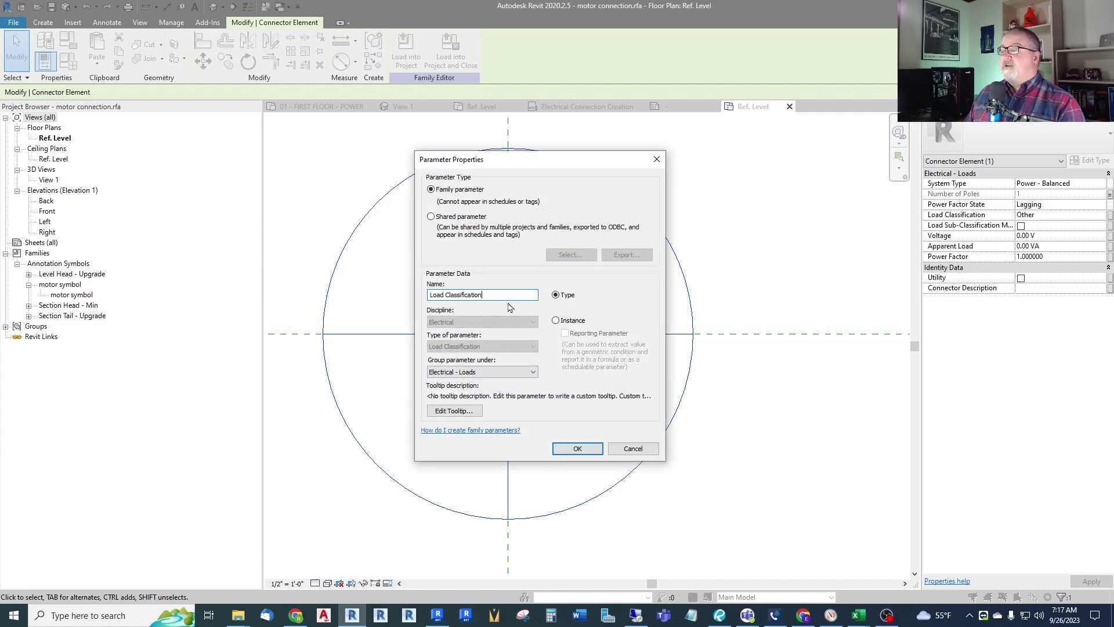
left_click(474, 372)
scroll(510, 392, "up", 5)
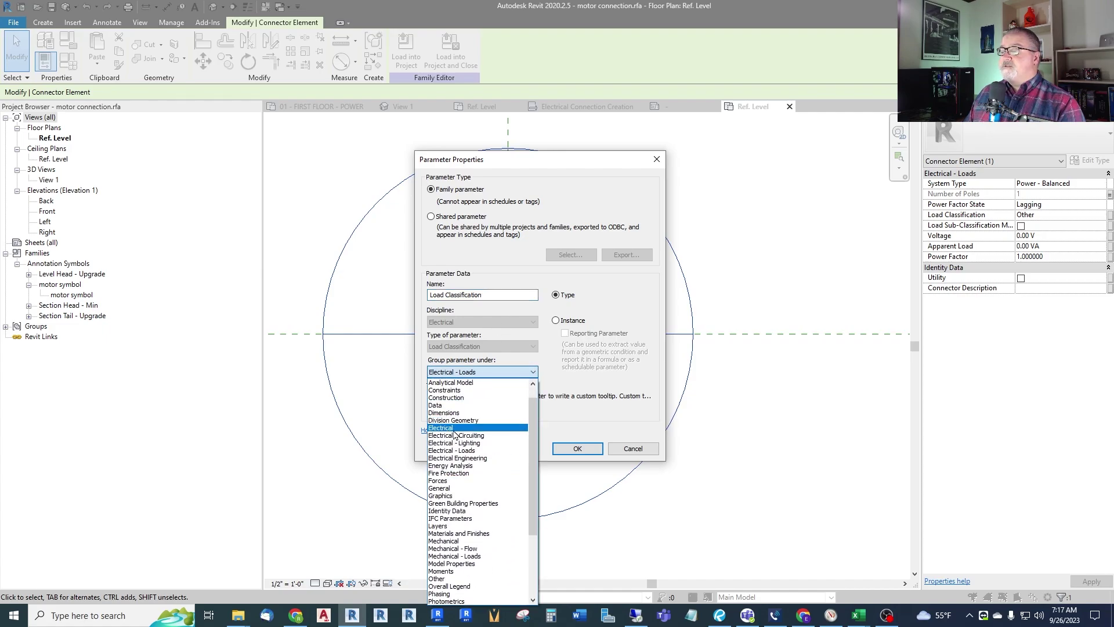
left_click(453, 423)
left_click(578, 449)
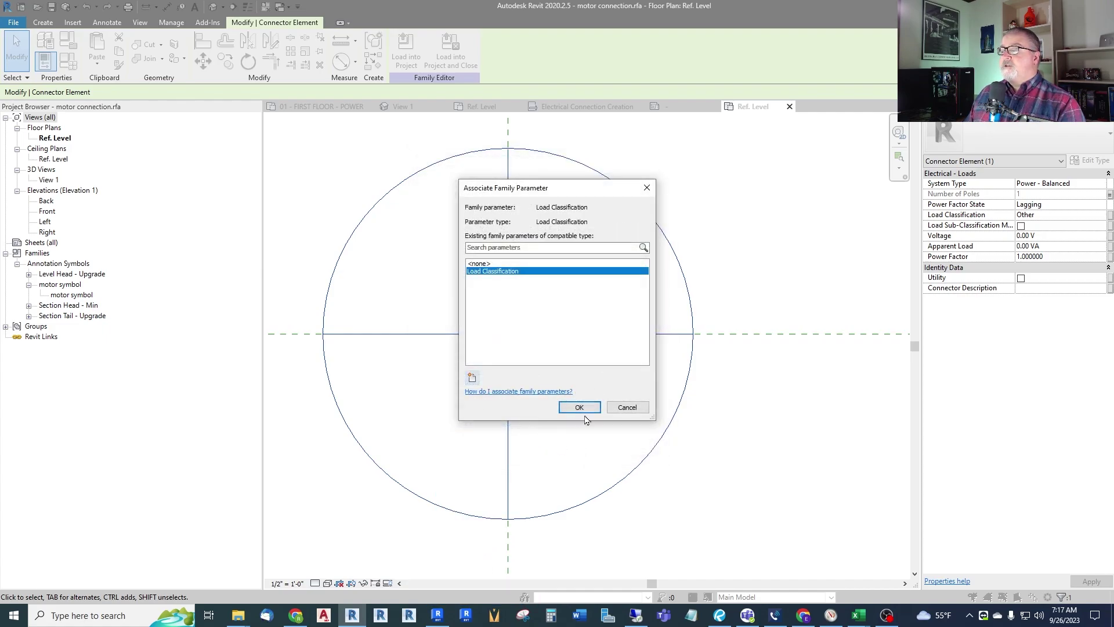
left_click(581, 408)
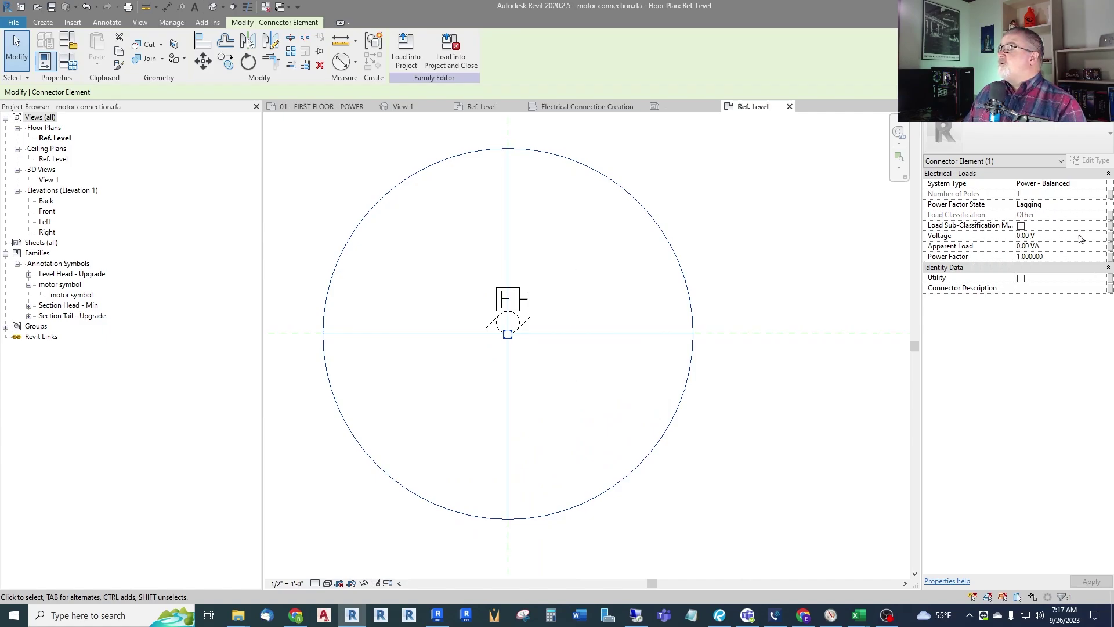
- Link Voltage to a new Voltage parameter grouped under Electrical
left_click(1111, 239)
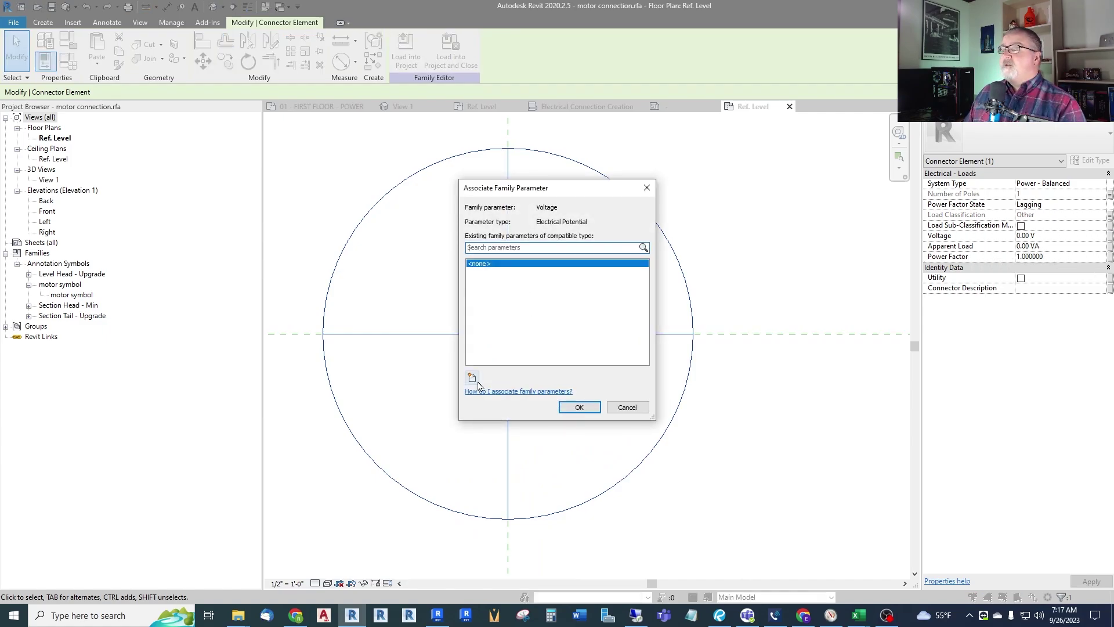
left_click(472, 378)
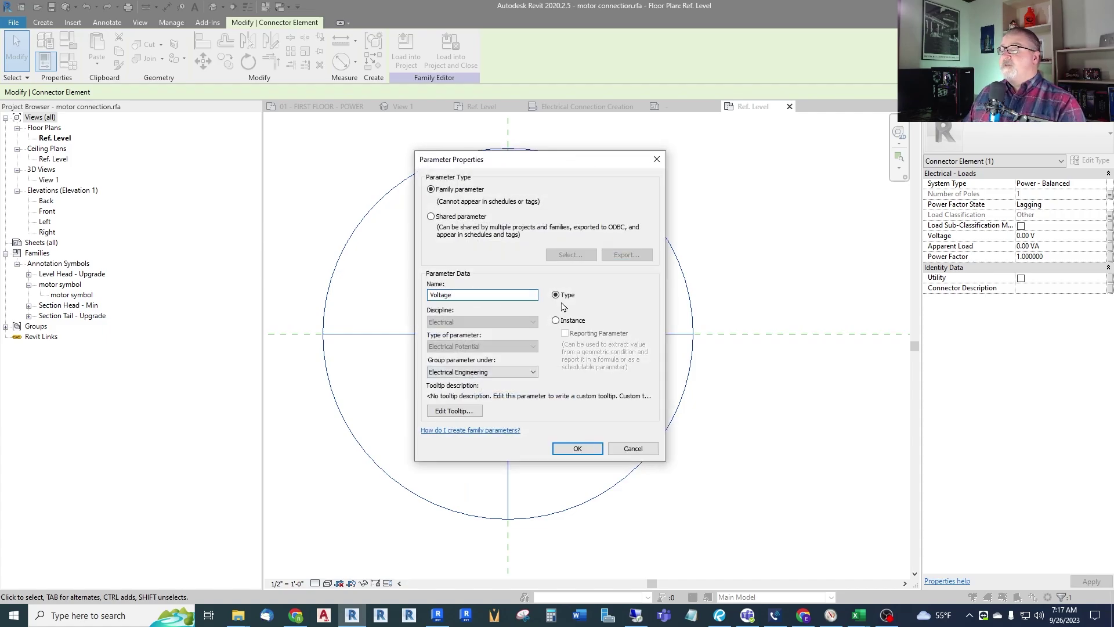
left_click(528, 375)
scroll(454, 409, "up", 2)
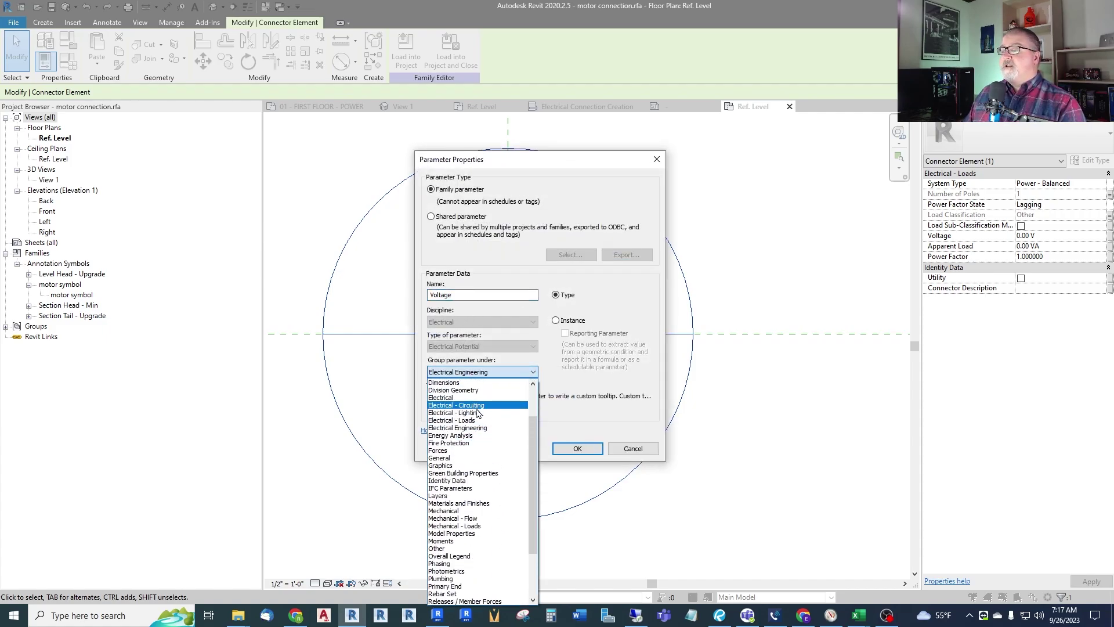
left_click(450, 405)
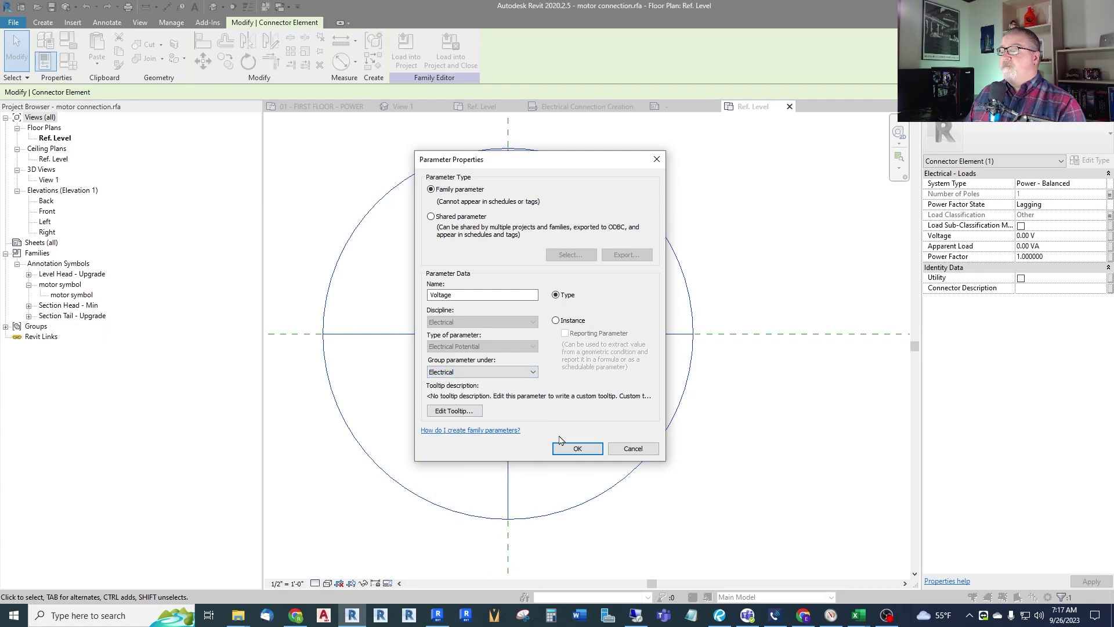
left_click(575, 448)
left_click(565, 413)
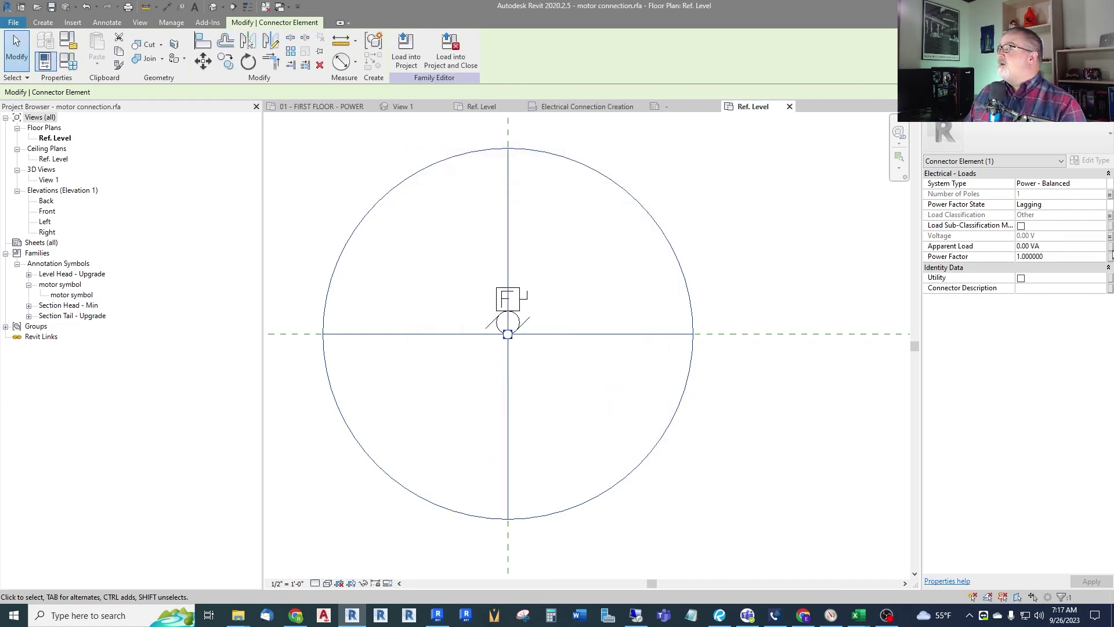
- Link Apparent Load to a new 'Apparent Load' parameter grouped under Electrical
left_click(1110, 246)
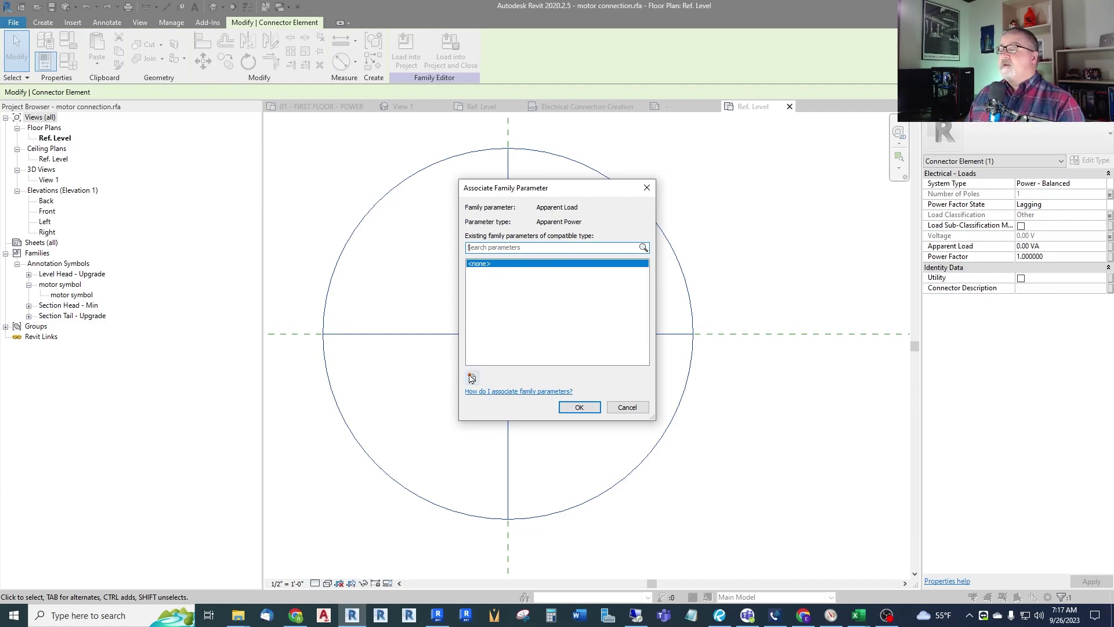
left_click(471, 378)
type("Ap")
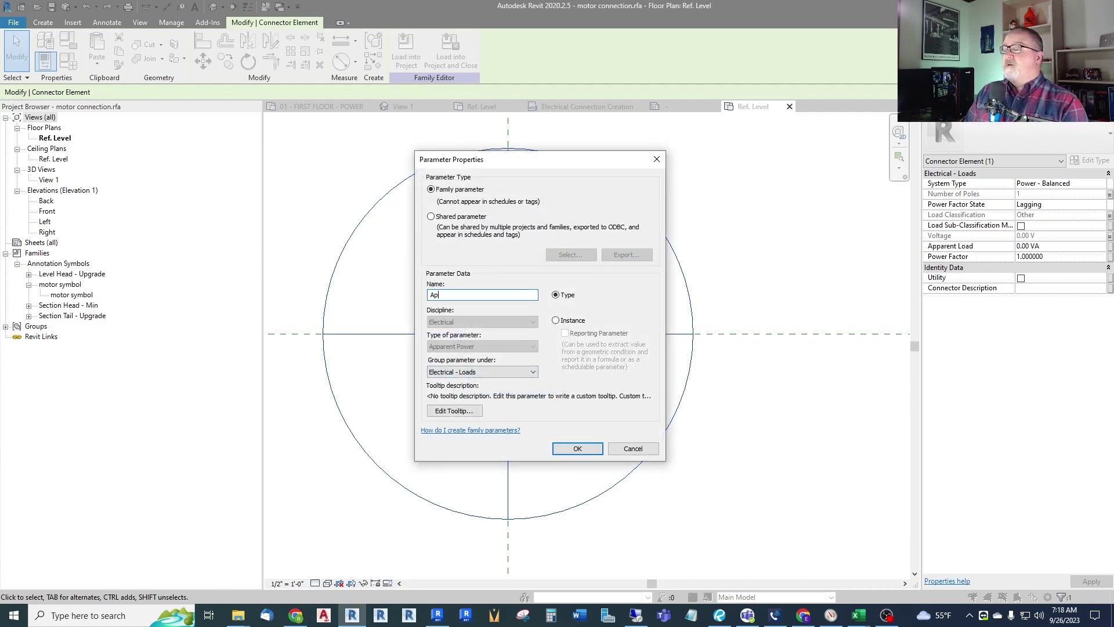
type("parent")
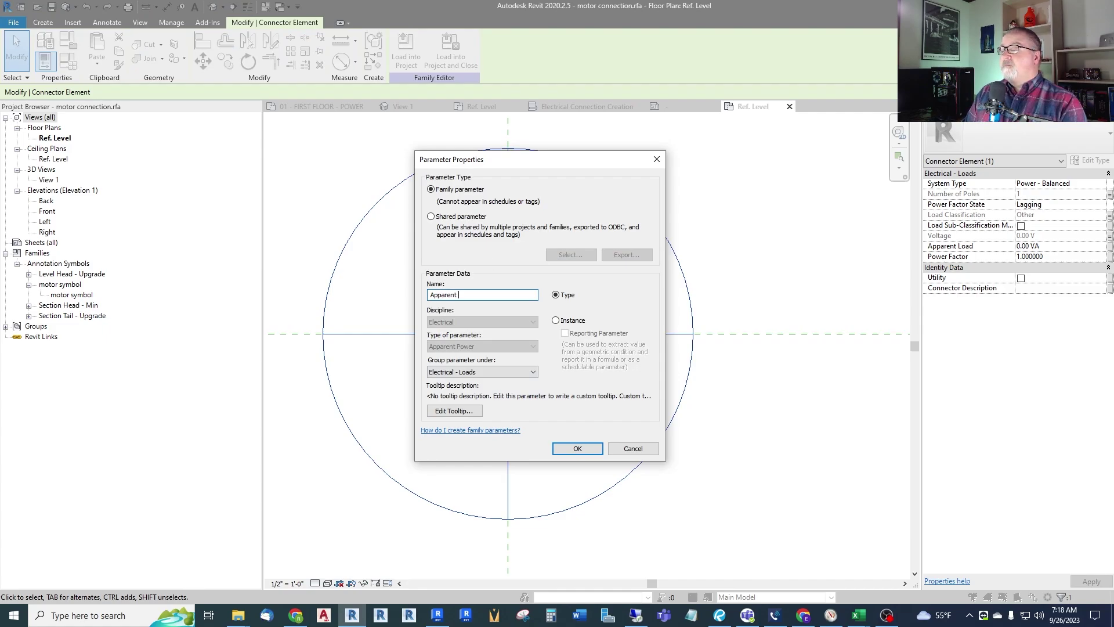
type(" Load")
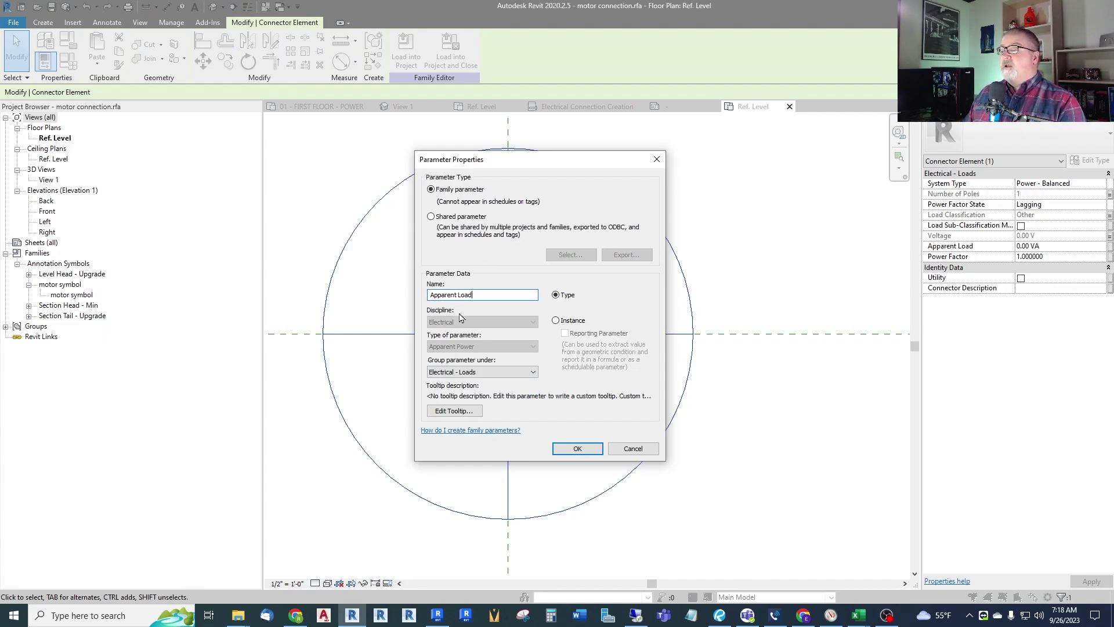
left_click(529, 374)
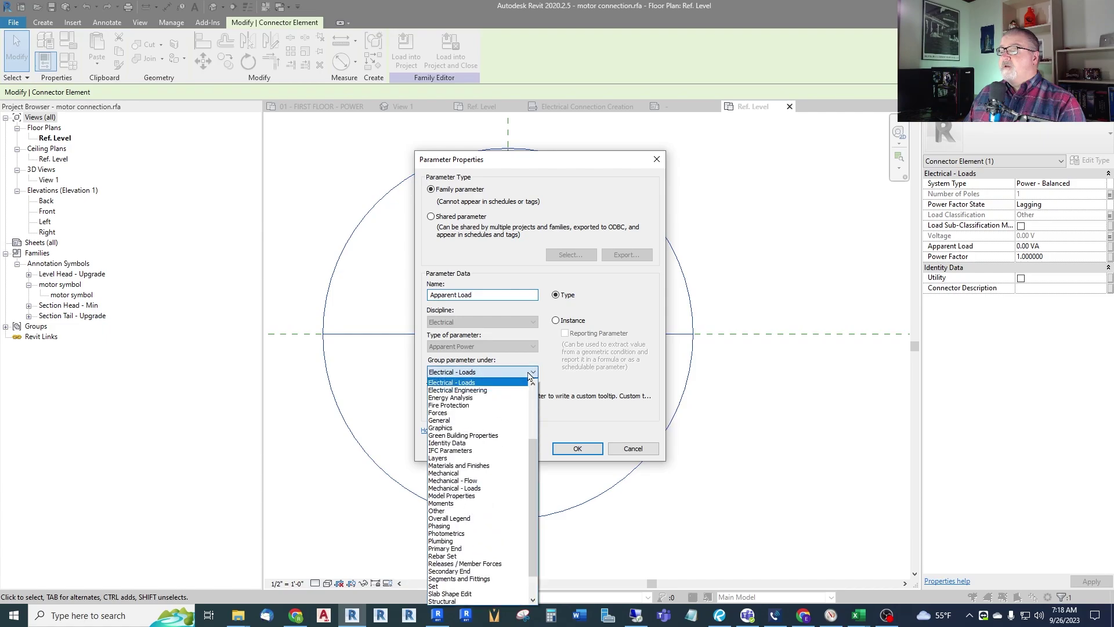
scroll(502, 419, "up", 3)
left_click(464, 407)
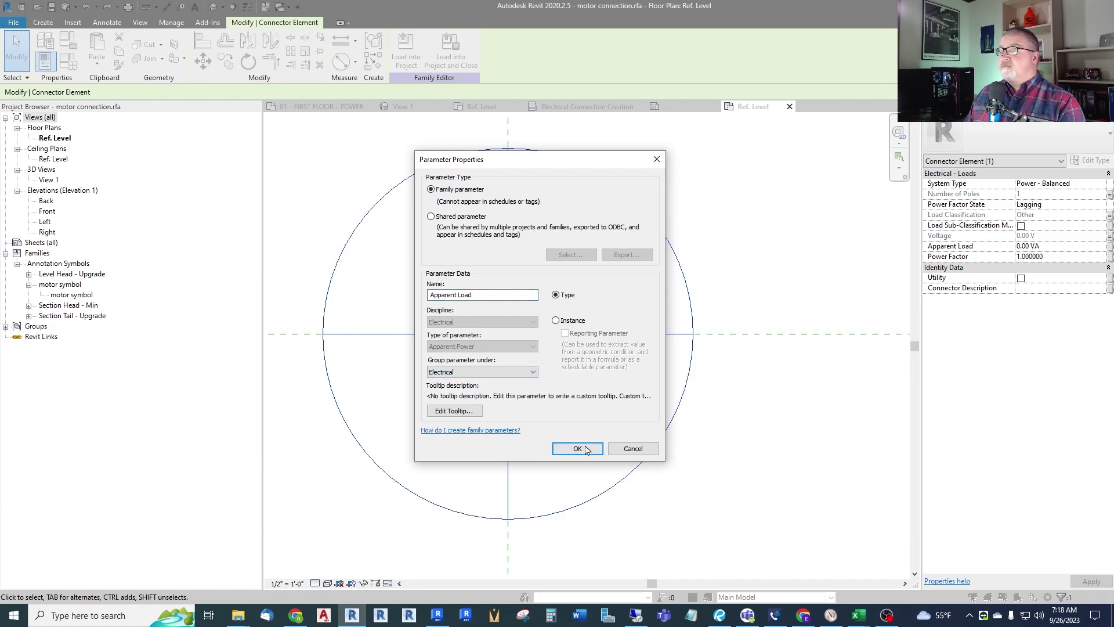
left_click(580, 449)
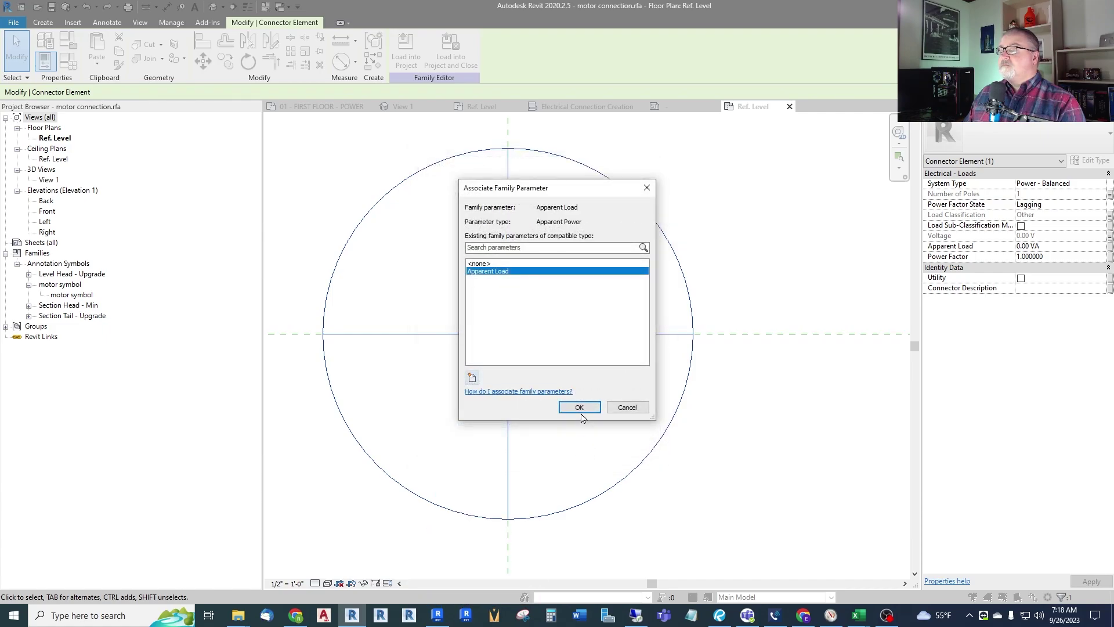
left_click(579, 405)
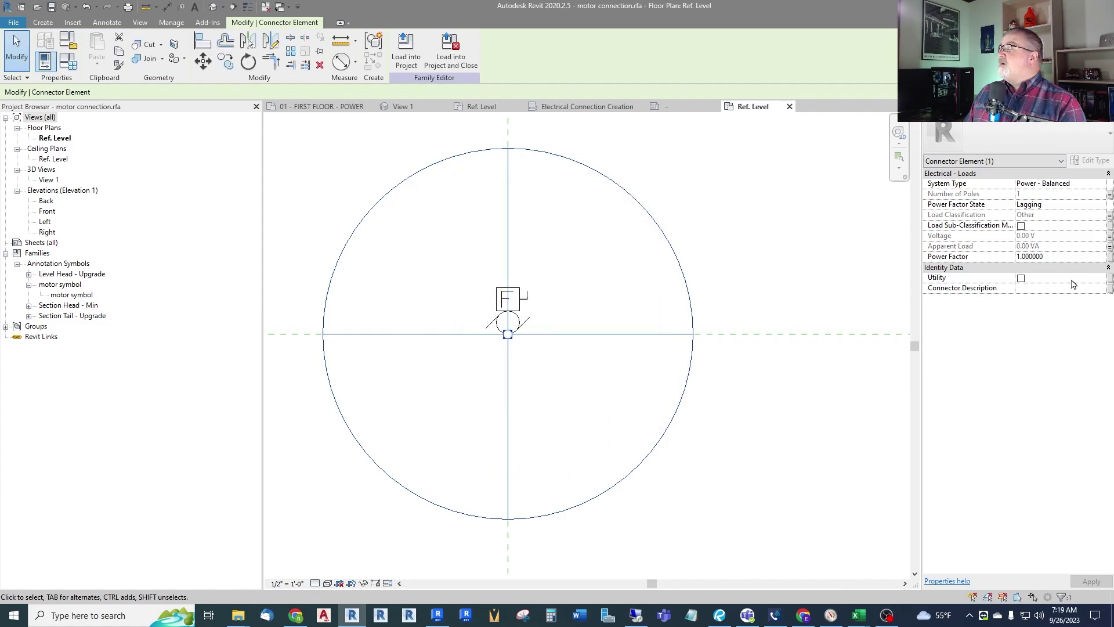
- In Family Types, enter 1500 VA for Apparent Load and 120 V for Voltage
left_click(69, 60)
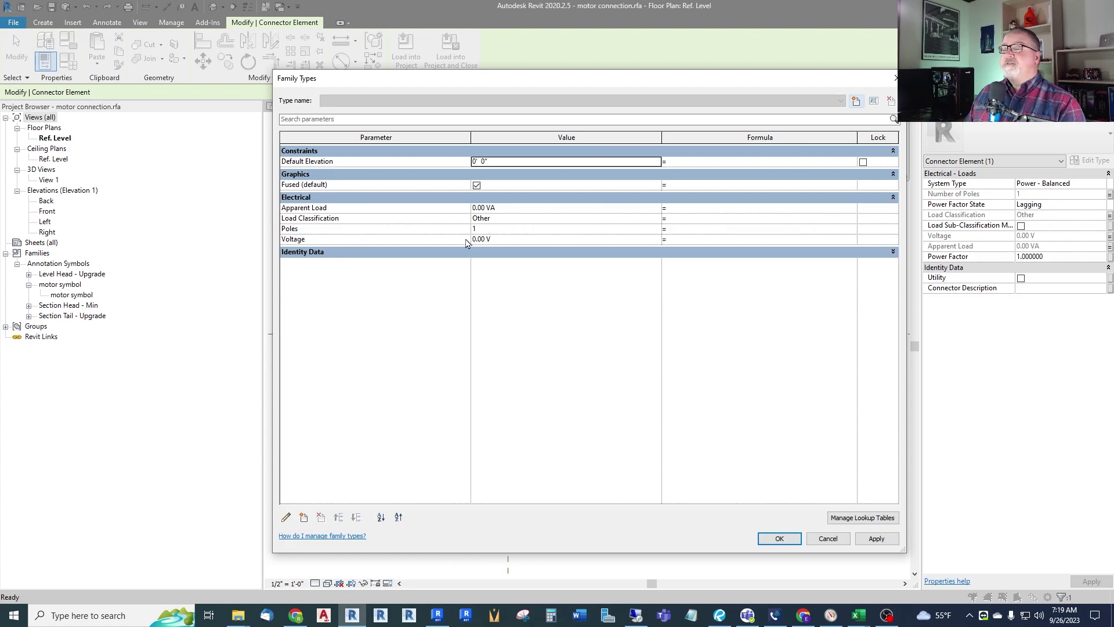
left_click(525, 209)
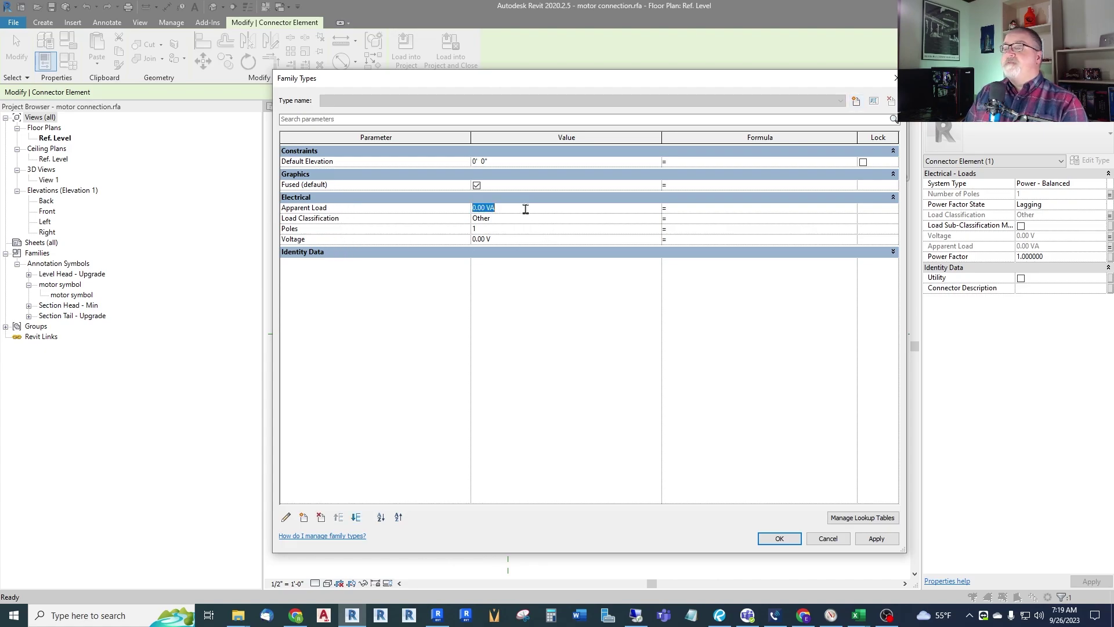
type("1500")
key("Tab")
left_click(547, 239)
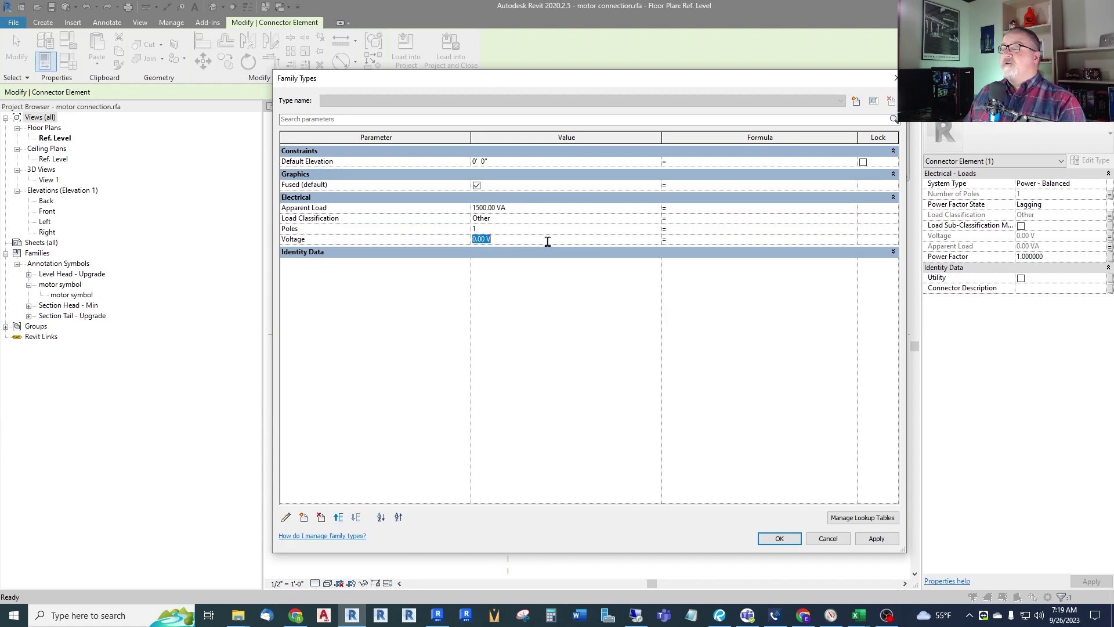
type("120")
key("Tab")
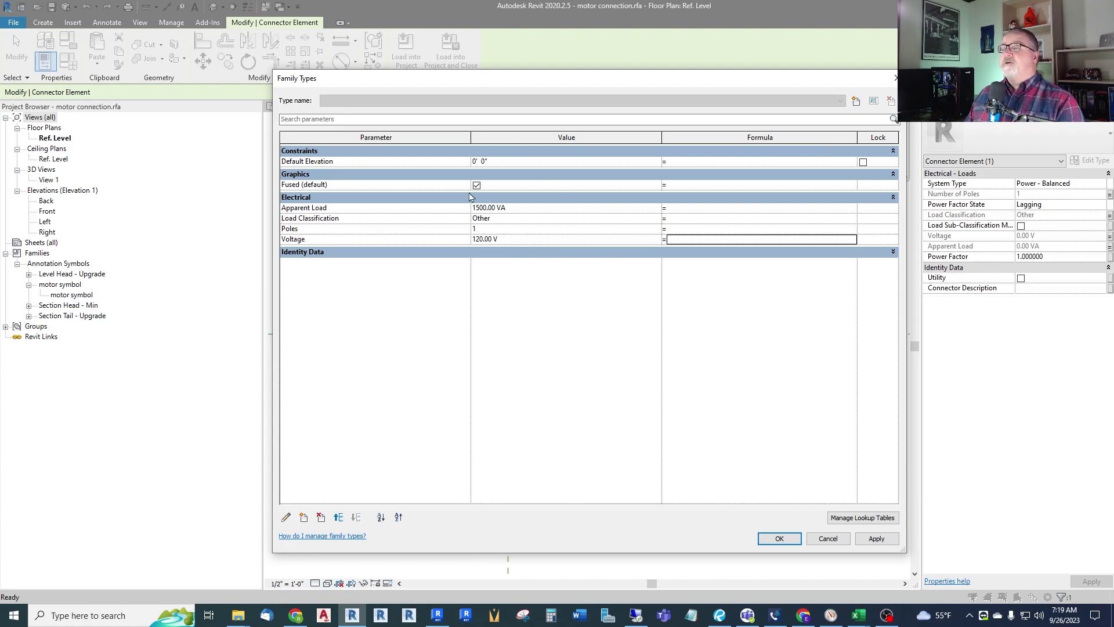
left_click(779, 538)
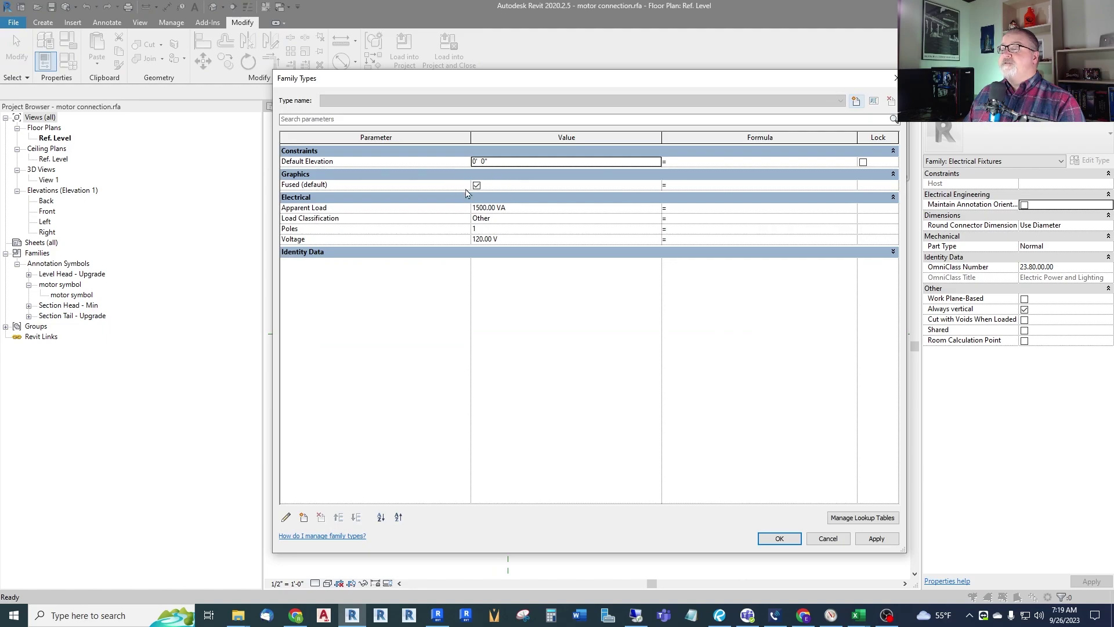
left_click(778, 538)
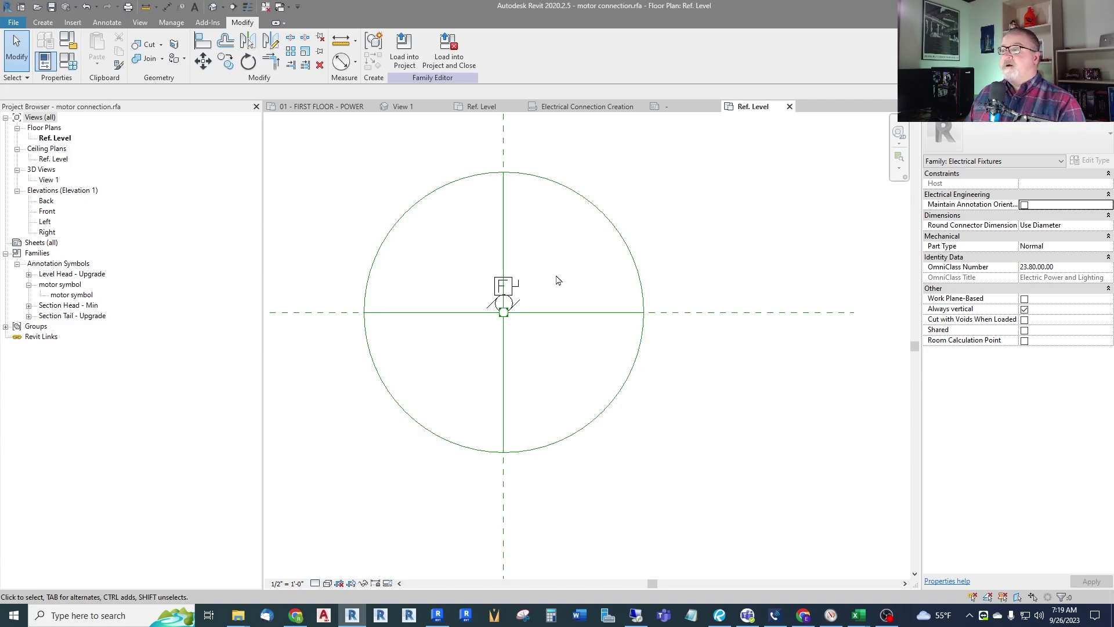
- Save the family as motor connection.rfa and load it into the project
left_click(9, 23)
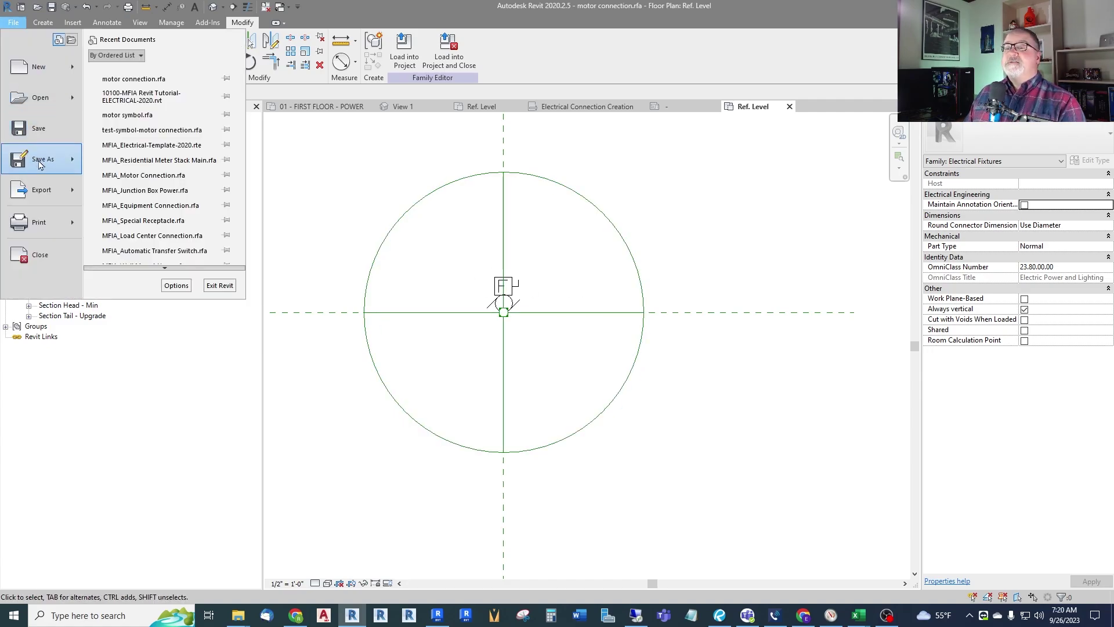
mouse_move(39, 164)
left_click(104, 157)
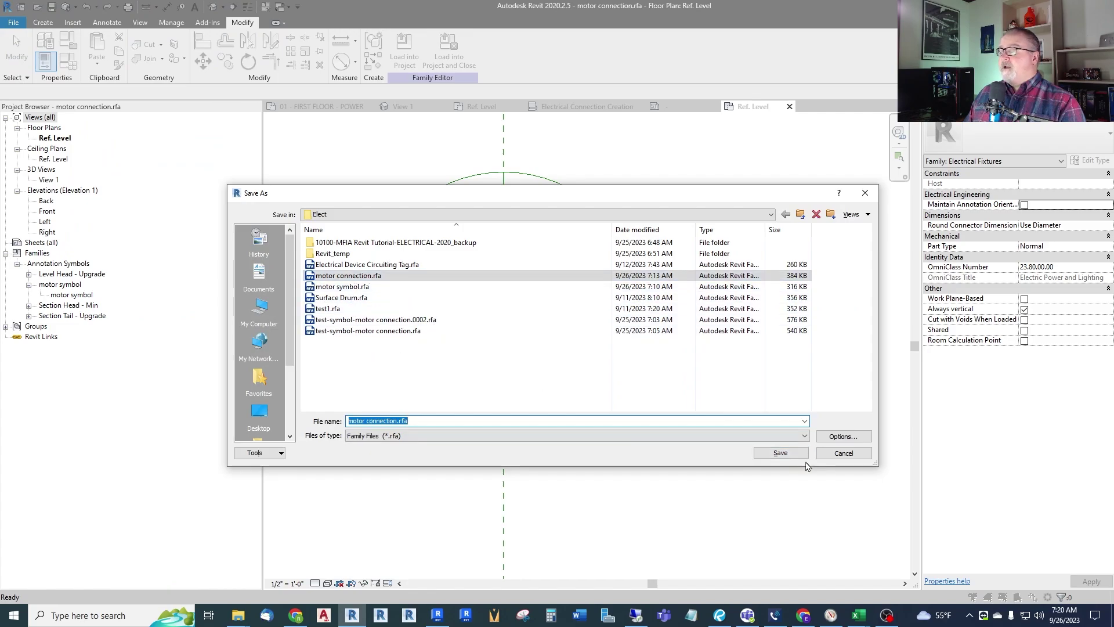
left_click(783, 453)
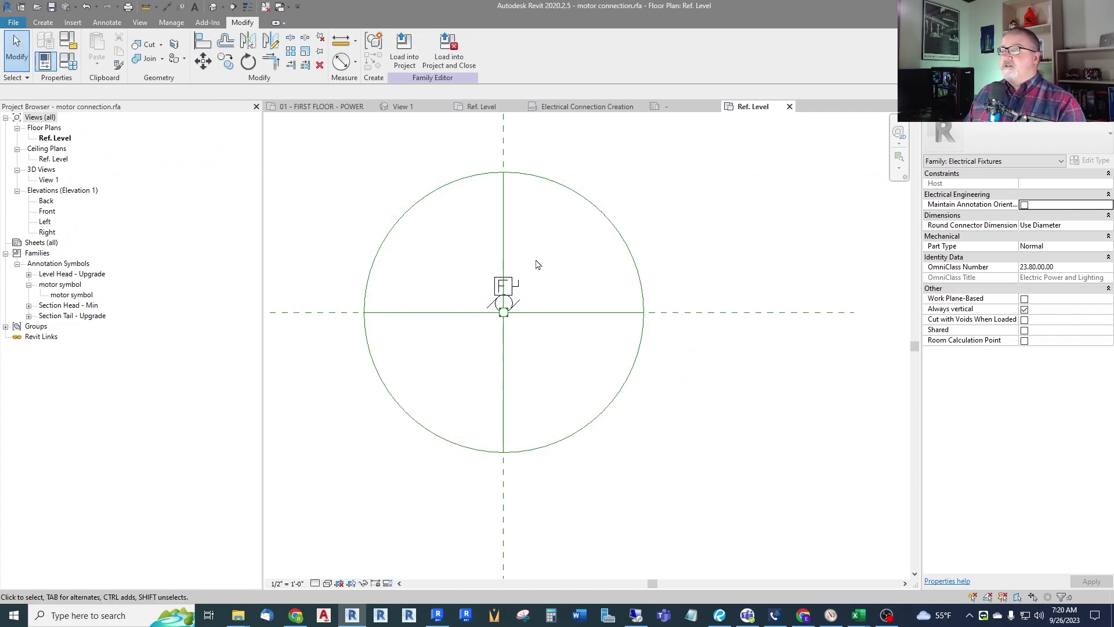
left_click(449, 55)
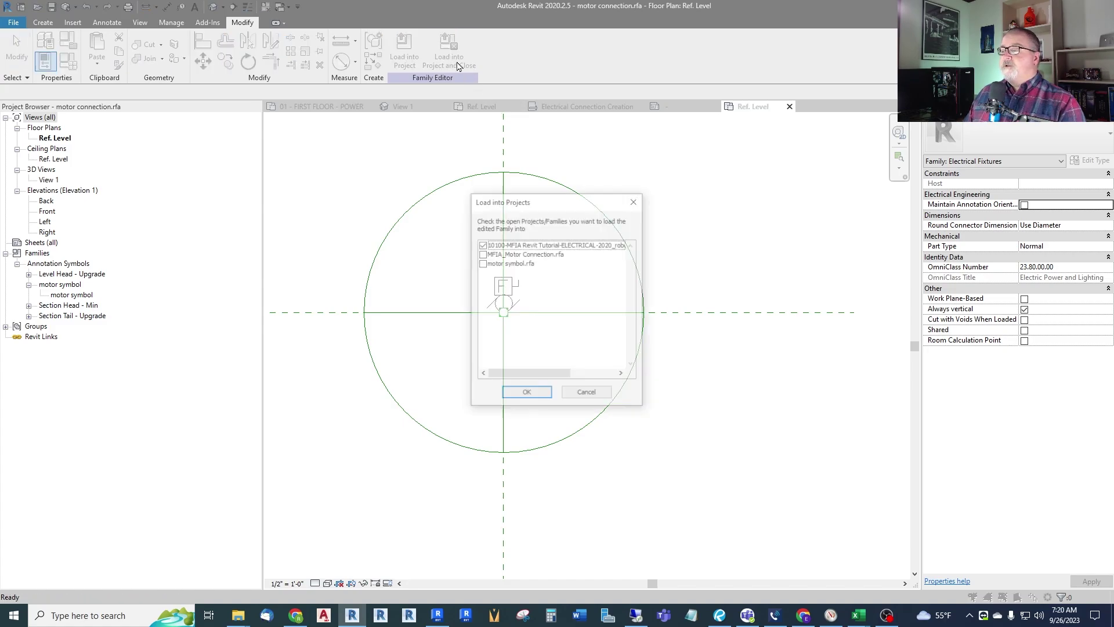
- Confirm the tutorial project and place the motor connection in the Existing Area
key("Return")
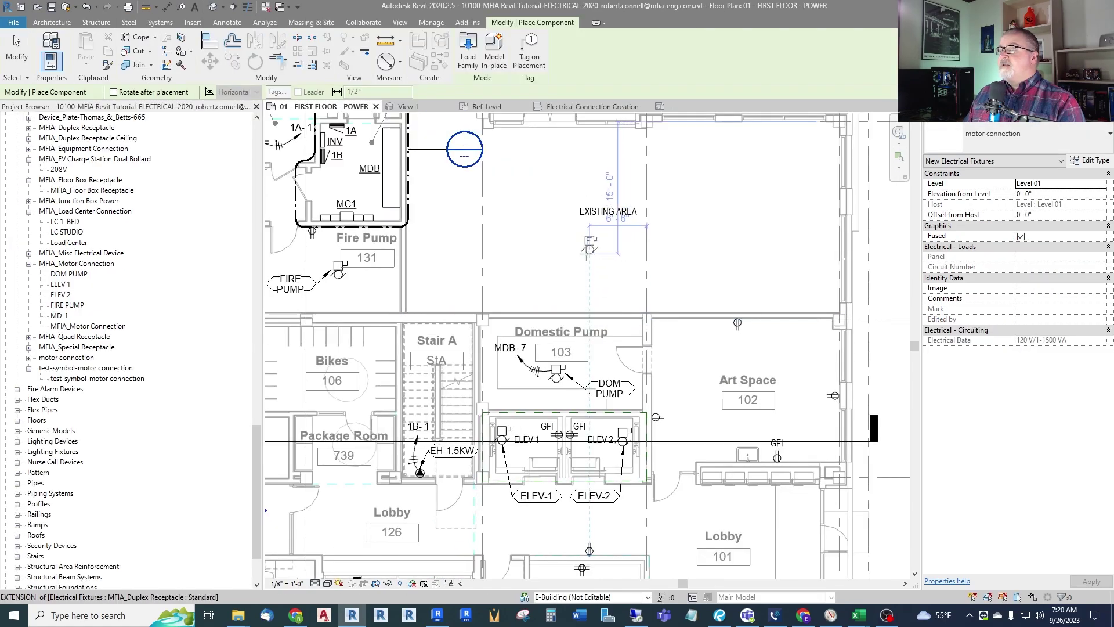
left_click(575, 271)
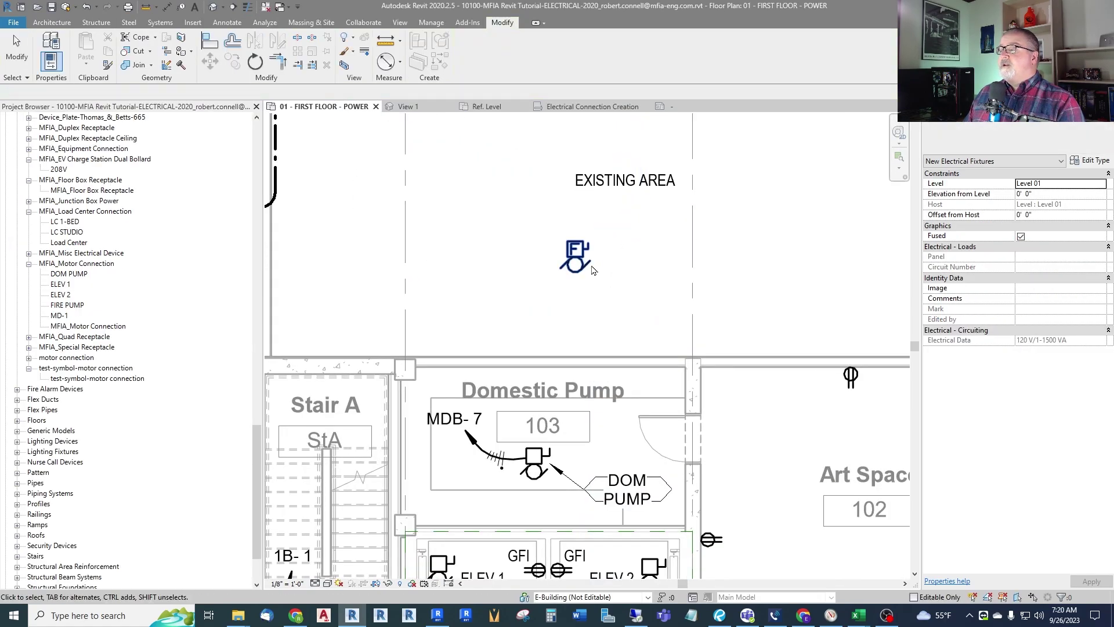
scroll(593, 269, "up", 3)
- Clear the placed fixture's Fused option so its F is hidden
left_click(563, 253)
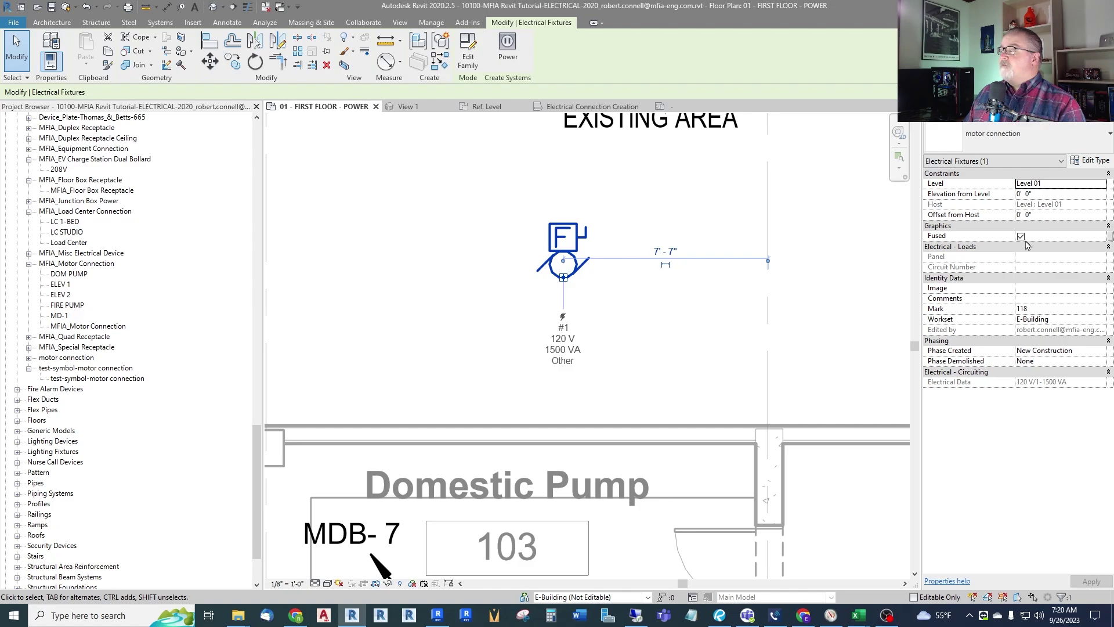
left_click(1021, 237)
left_click(1081, 582)
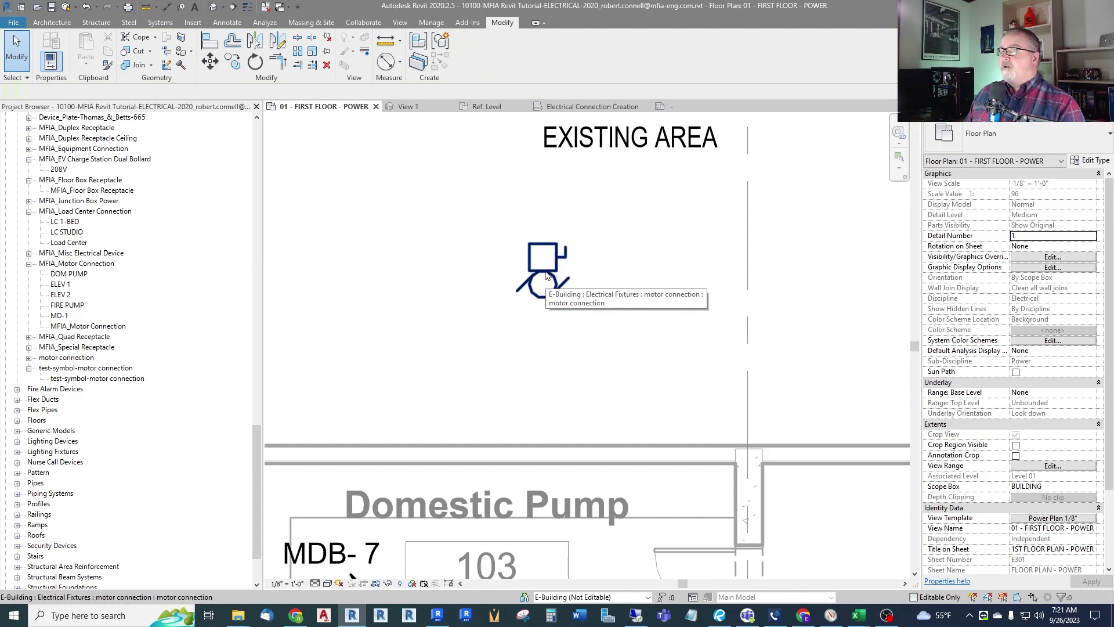
left_click(545, 274)
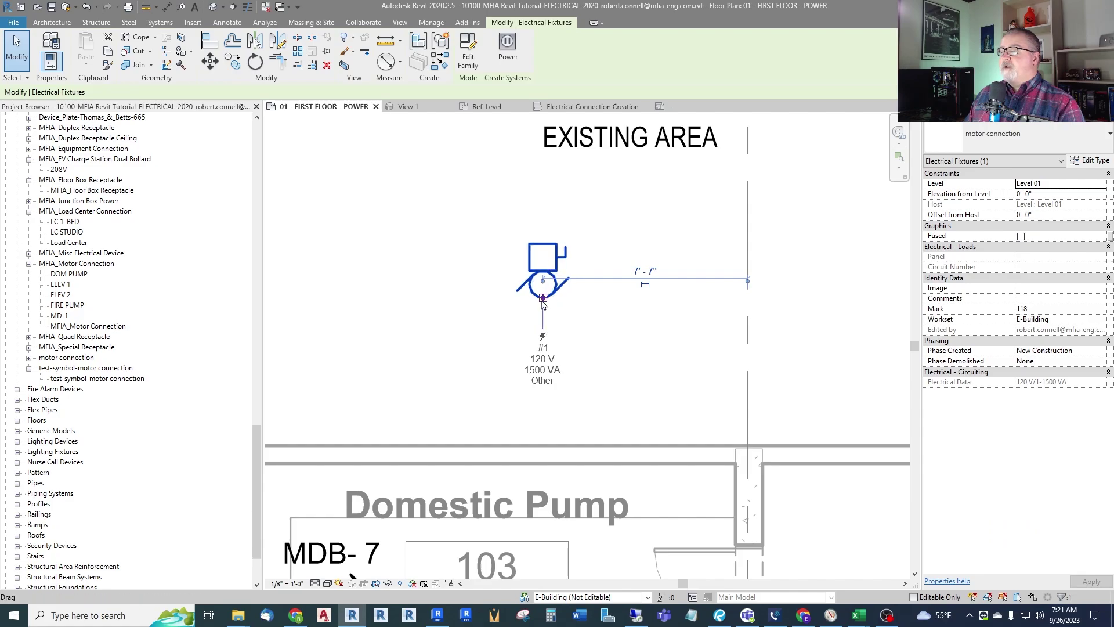
key("Escape")
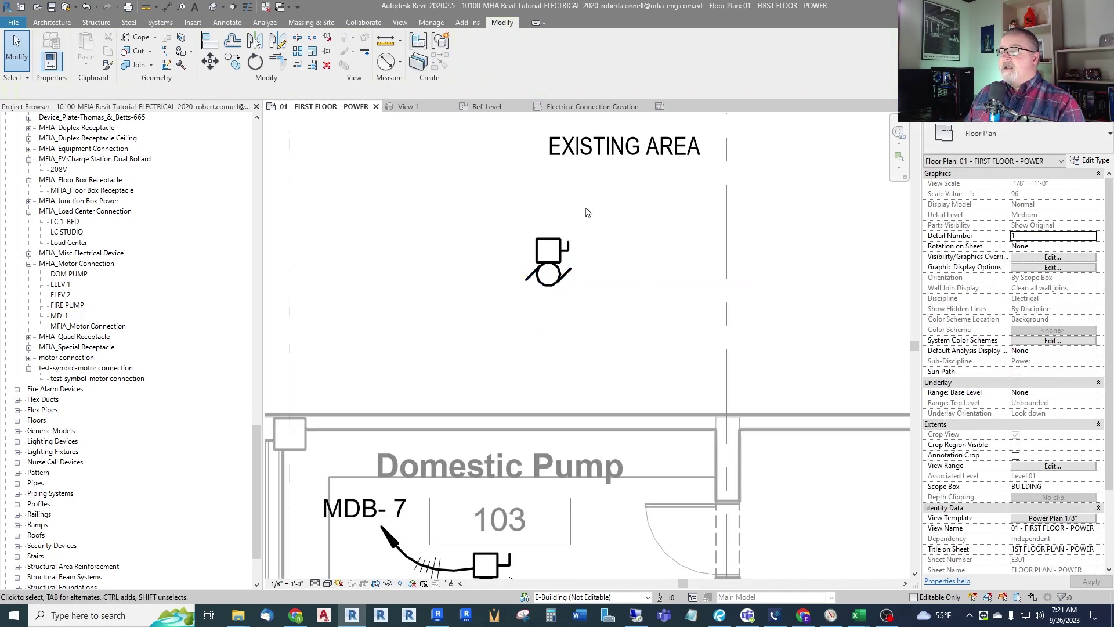
scroll(580, 261, "down", 3)
scroll(549, 407, "up", 3)
left_click(549, 408)
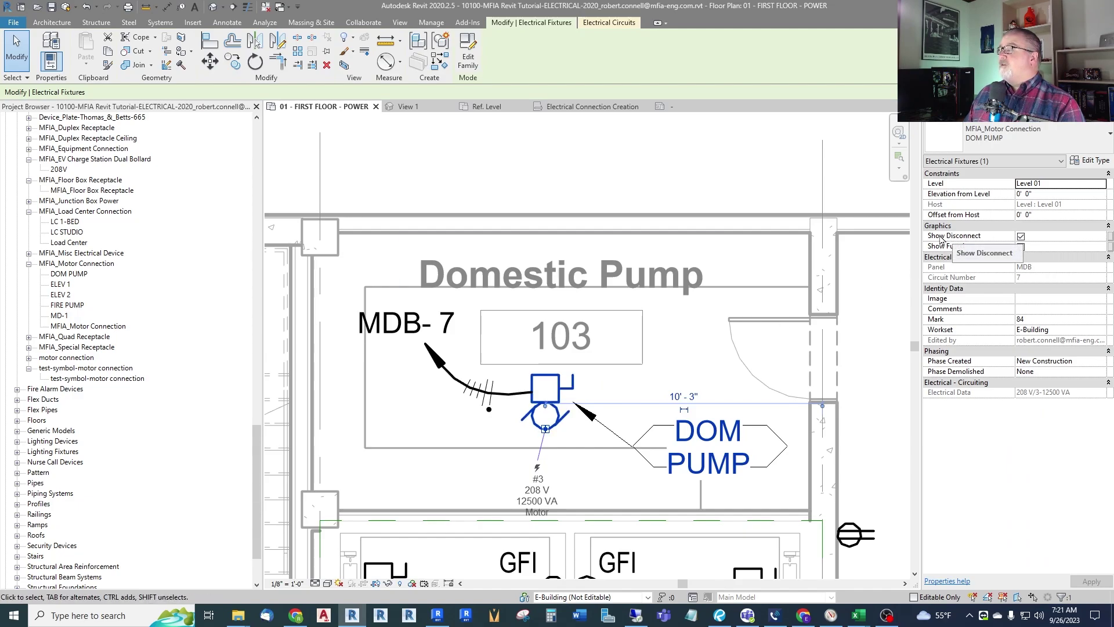
left_click(1021, 237)
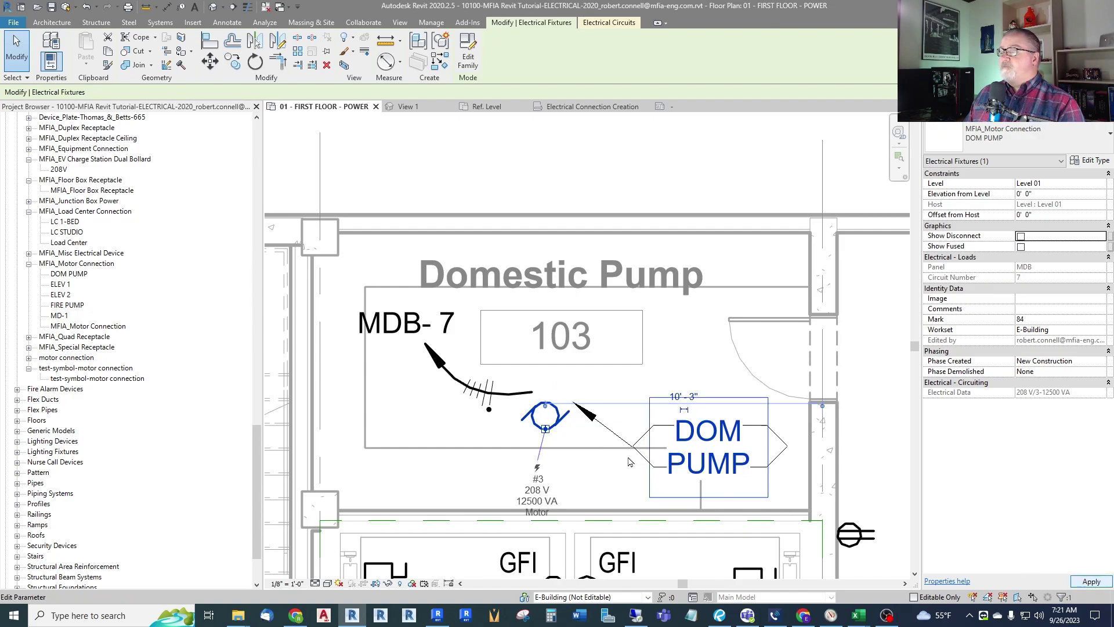
left_click(554, 418)
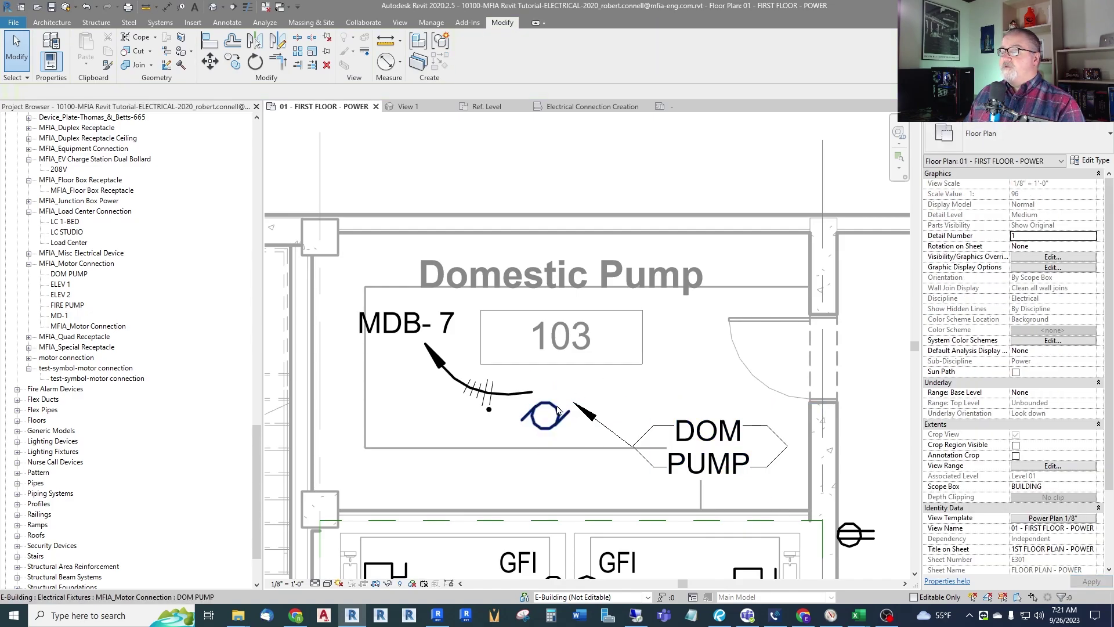
key("ctrl+z")
key("Escape")
scroll(531, 373, "down", 4)
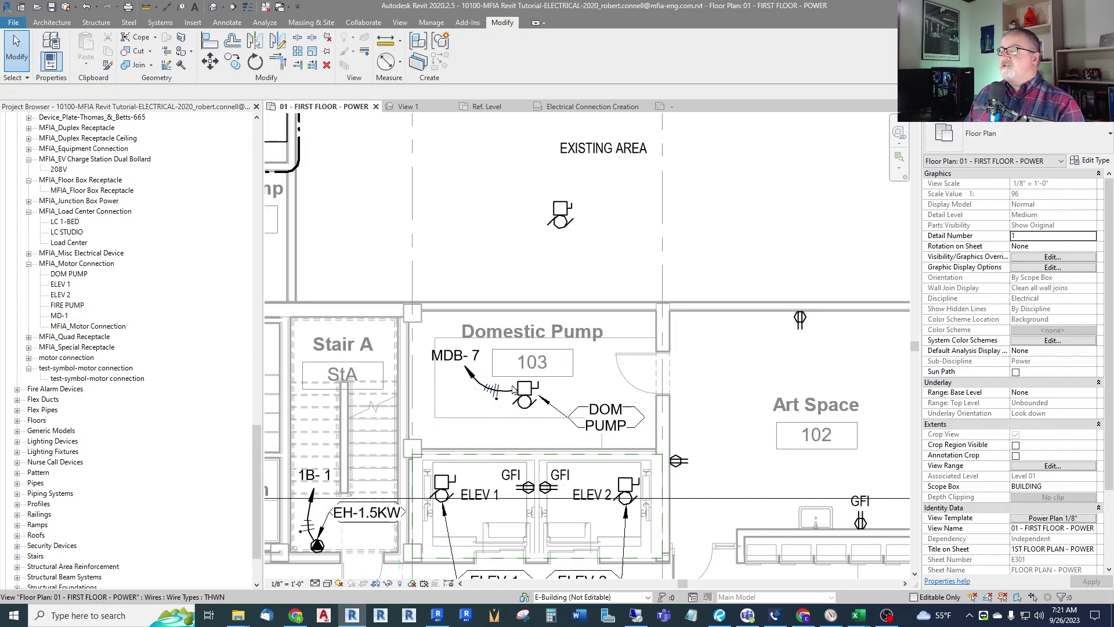
scroll(541, 253, "up", 4)
scroll(541, 253, "down", 1)
scroll(540, 252, "up", 2)
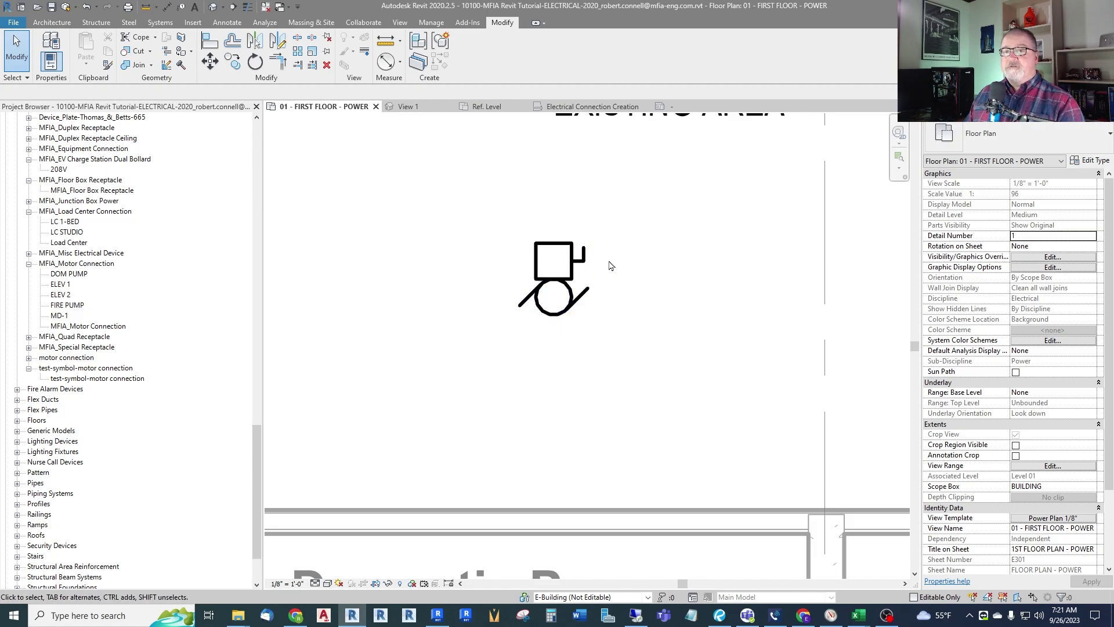
- Create a power circuit on panel 1A for the motor connection with load name 'Pump'
scroll(555, 274, "down", 2)
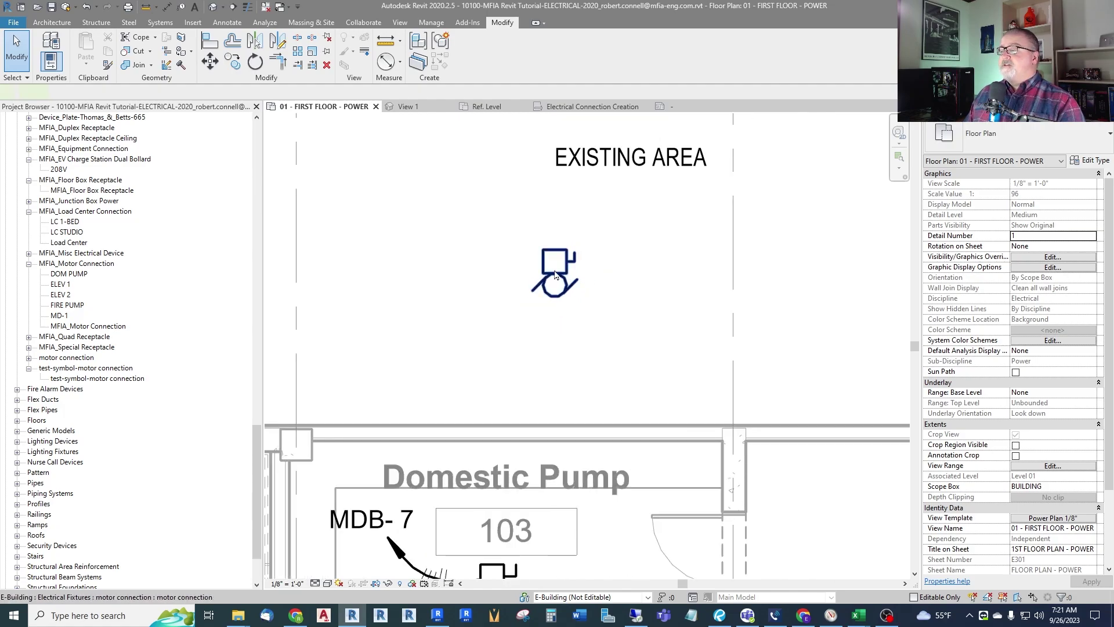
left_click(555, 274)
left_click(502, 51)
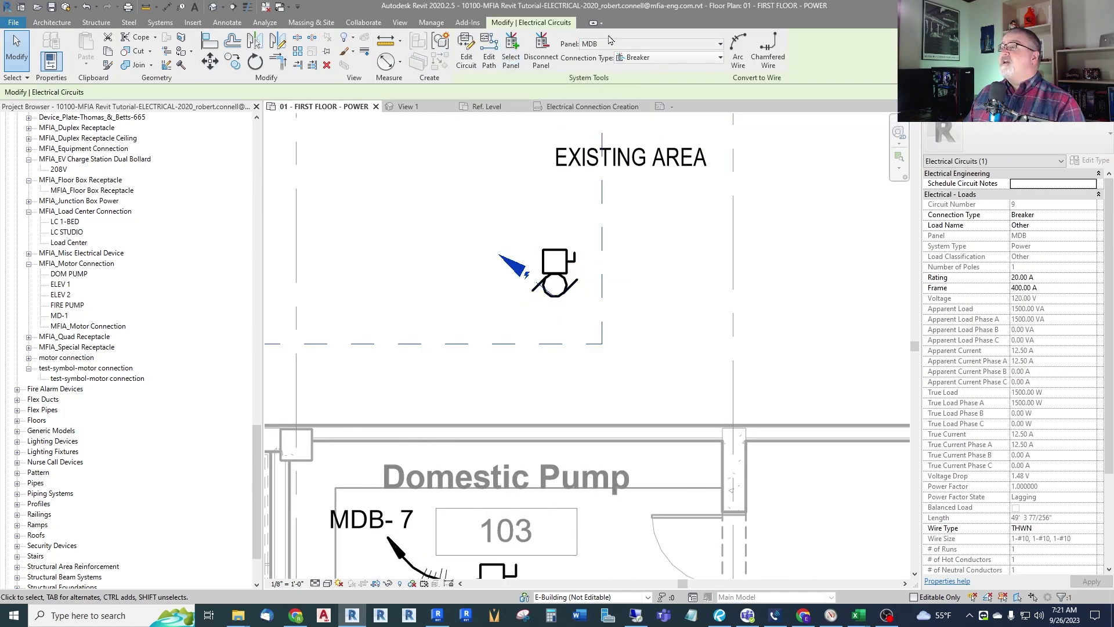
left_click(650, 44)
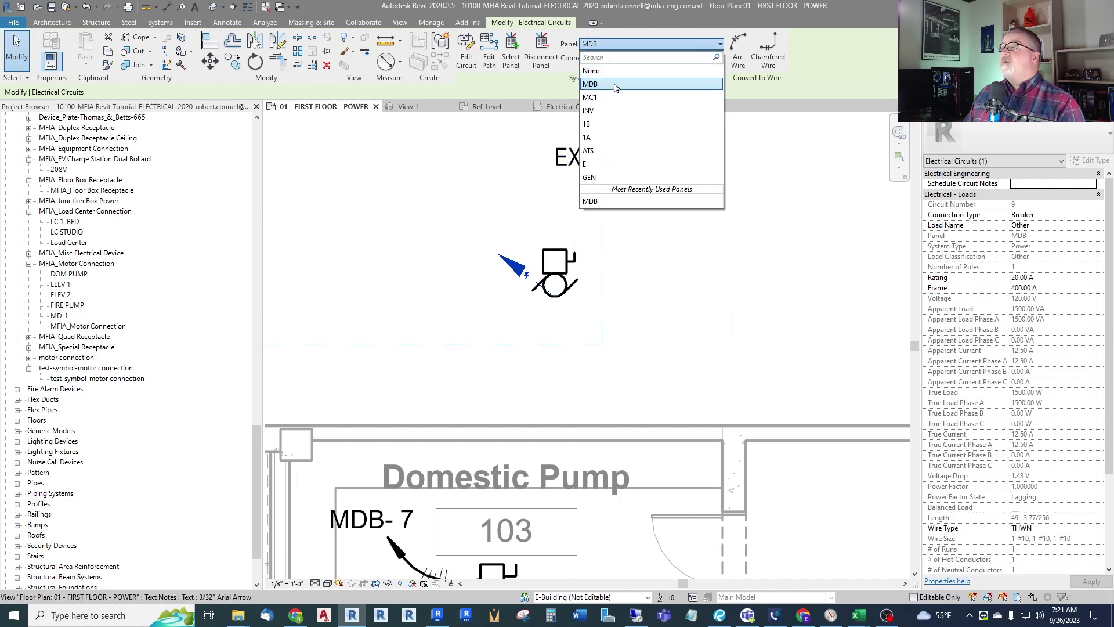
left_click(600, 138)
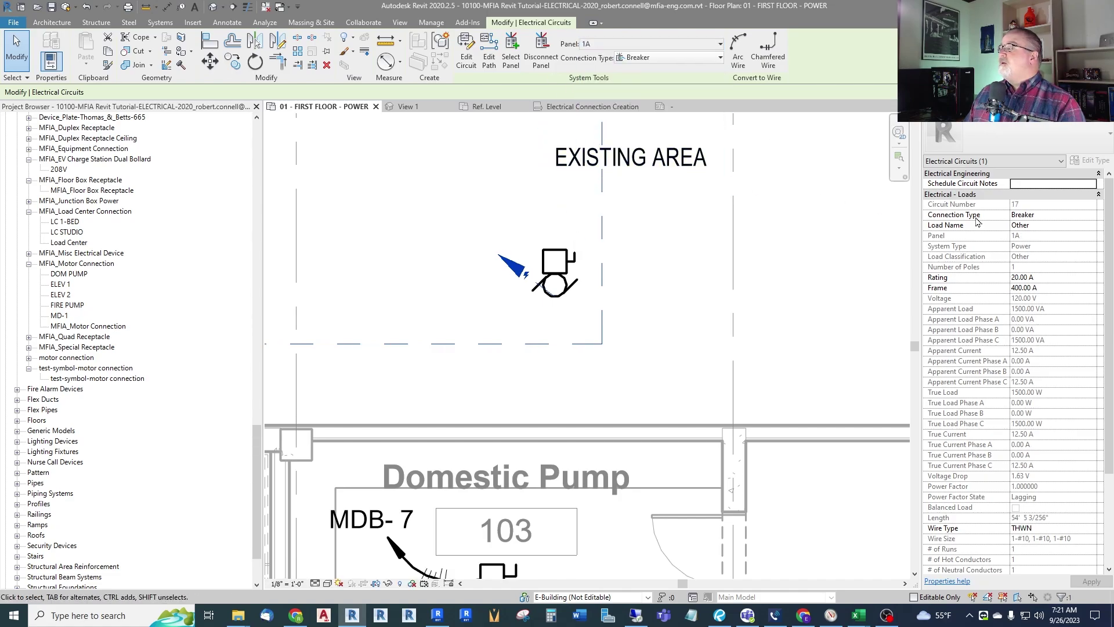
type("Pump")
left_click(641, 241)
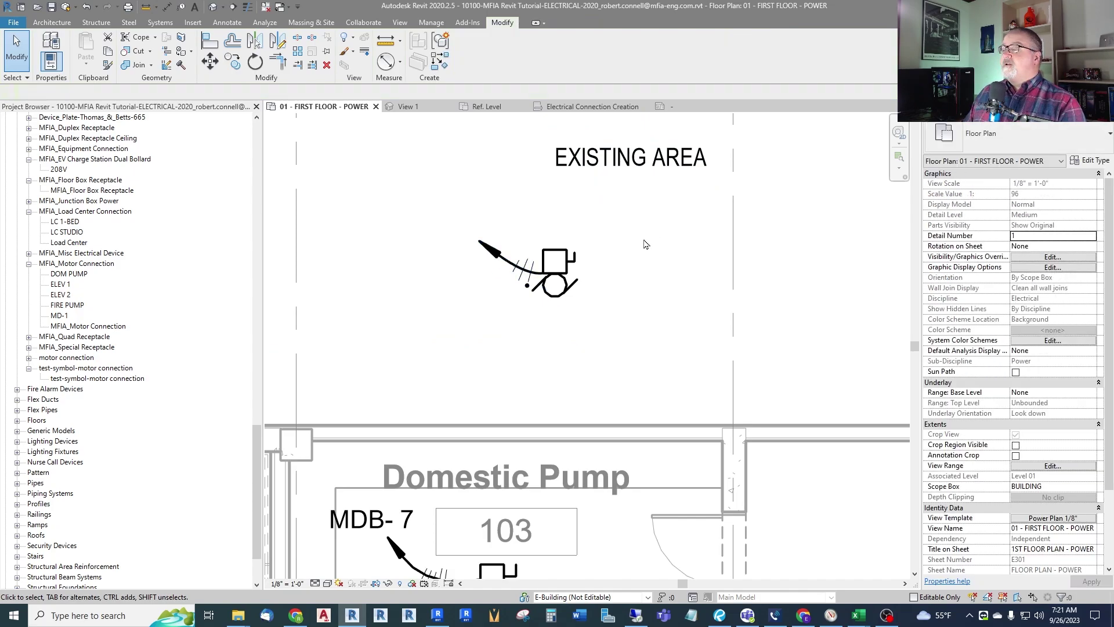
- Tag the motor connection by category, showing circuit 1A- 17
left_click(180, 7)
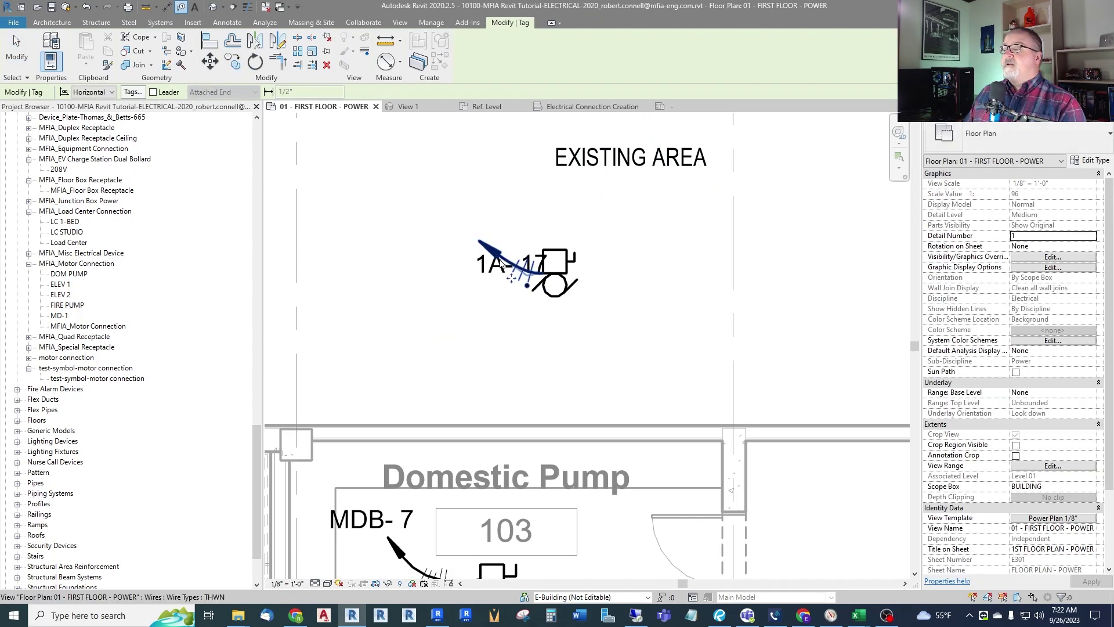
left_click(481, 246)
key("Escape")
scroll(481, 246, "down", 3)
scroll(570, 251, "up", 4)
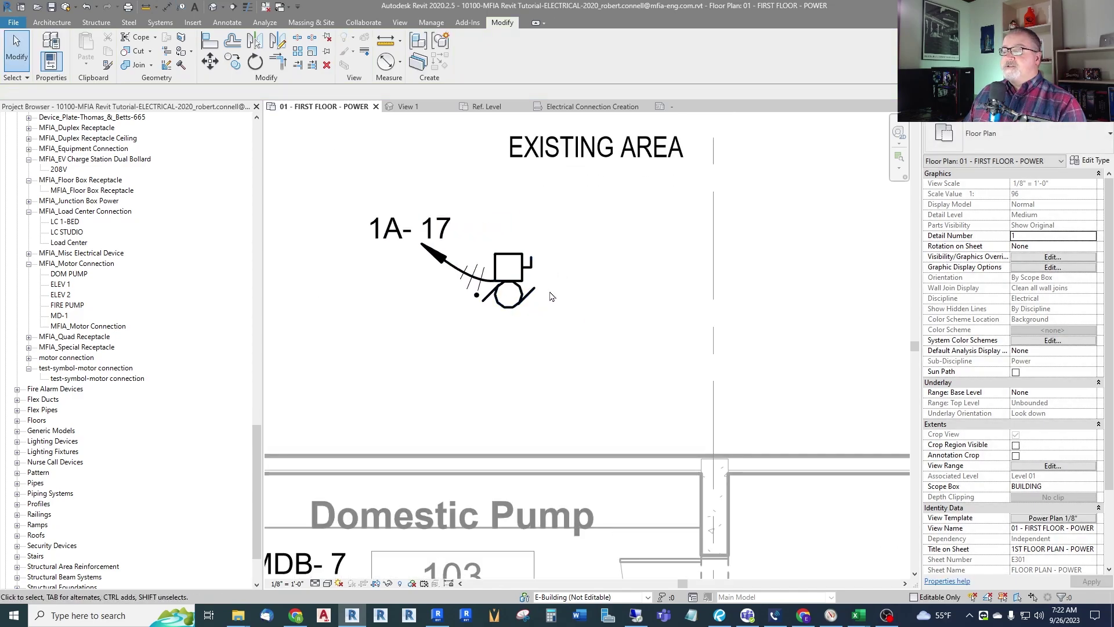
- Apply the Power Plan 1/4" view template to the first-floor power plan
left_click(1050, 519)
left_click(453, 269)
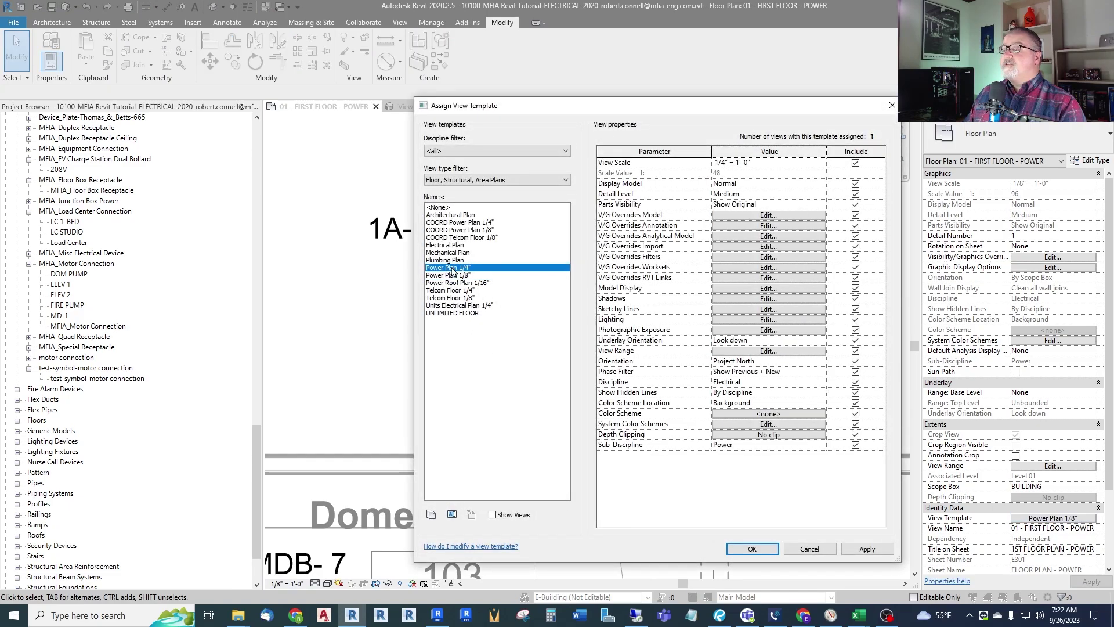
left_click(752, 549)
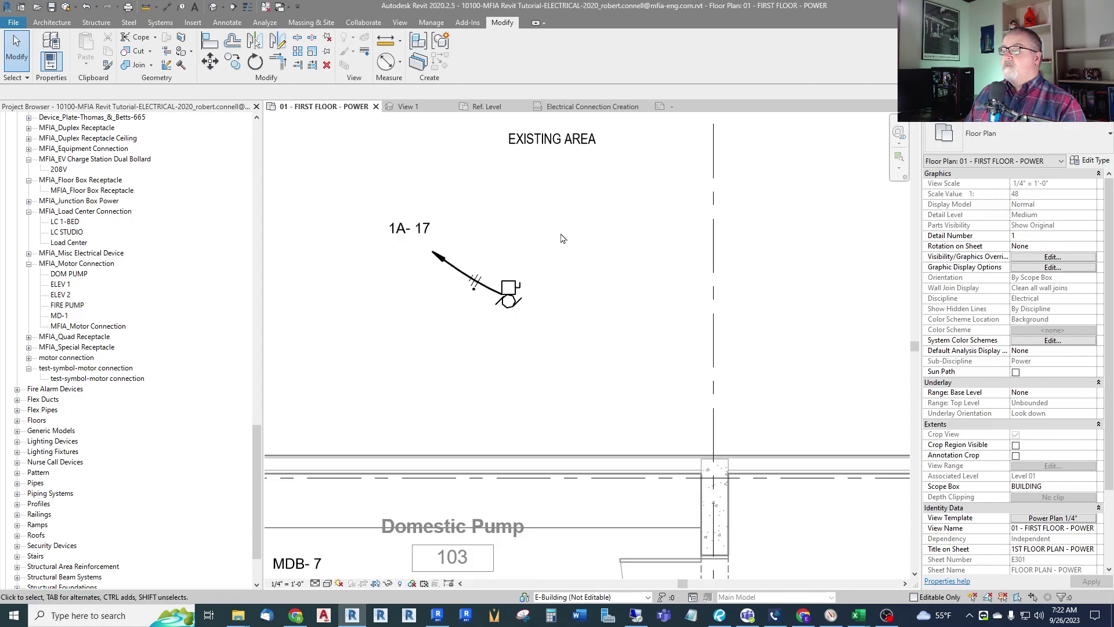
- Zoom around the plan to check the motor connection symbols and tags
scroll(561, 238, "down", 6)
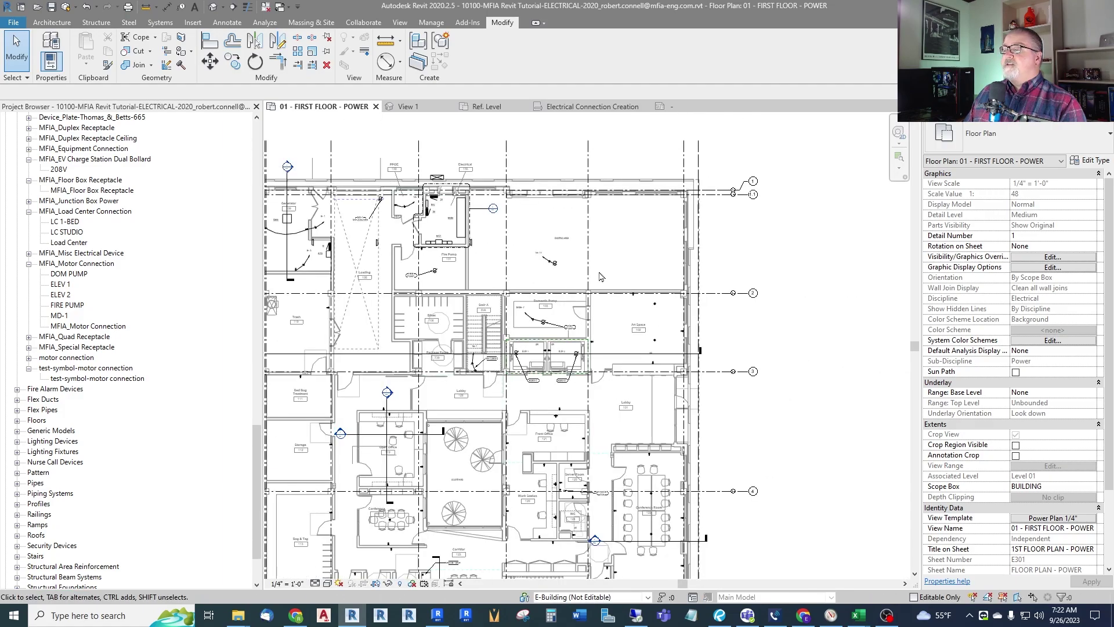
scroll(556, 264, "up", 4)
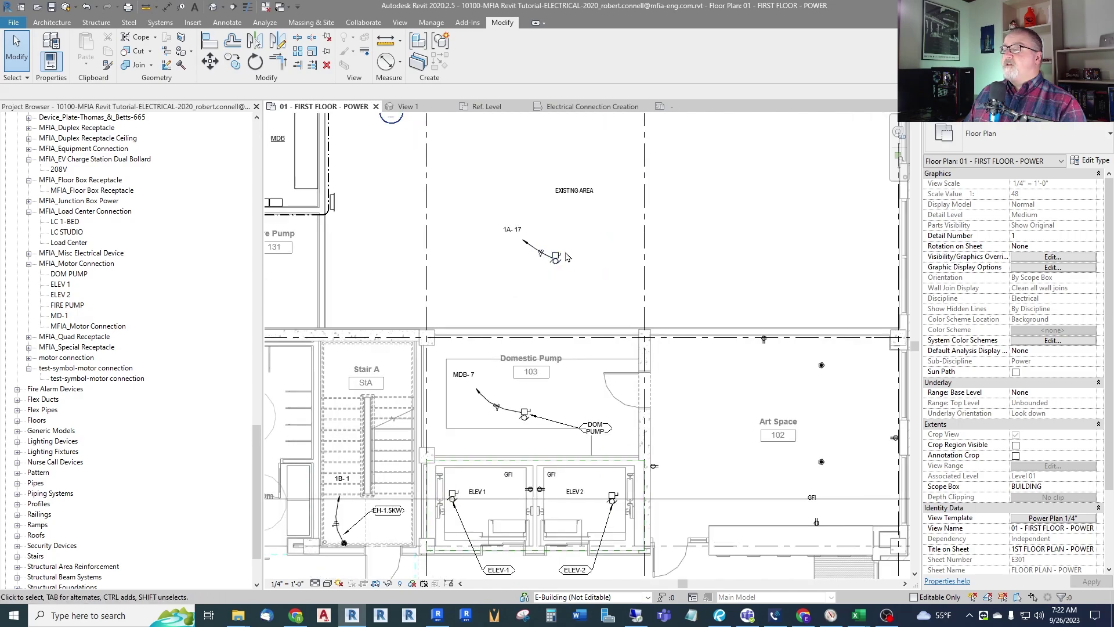
scroll(567, 257, "up", 5)
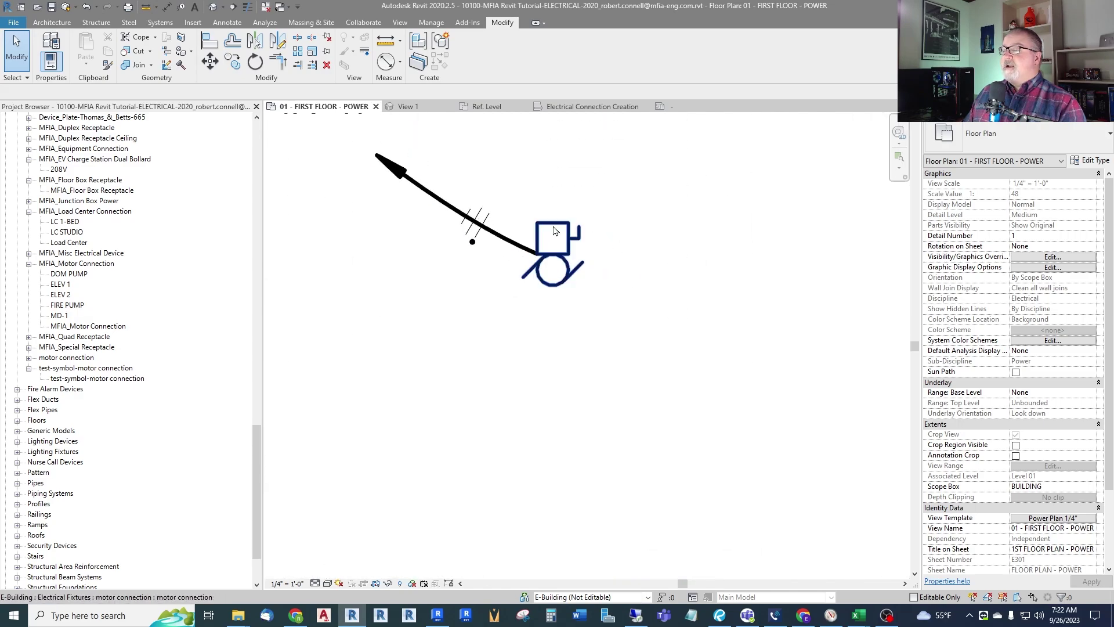
scroll(557, 279, "down", 9)
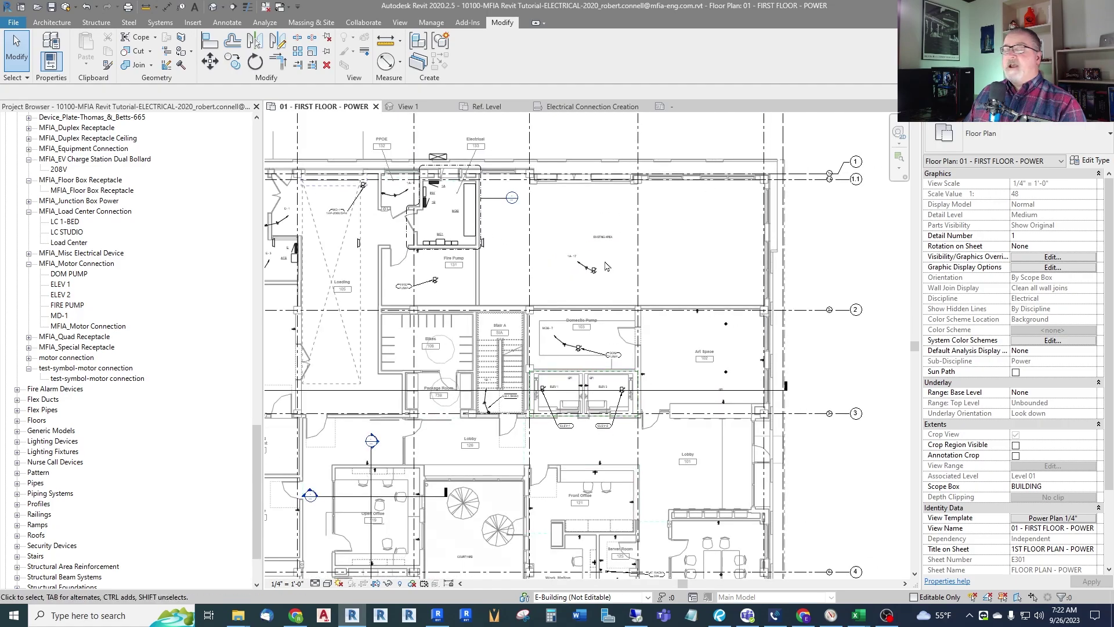
scroll(580, 365, "up", 4)
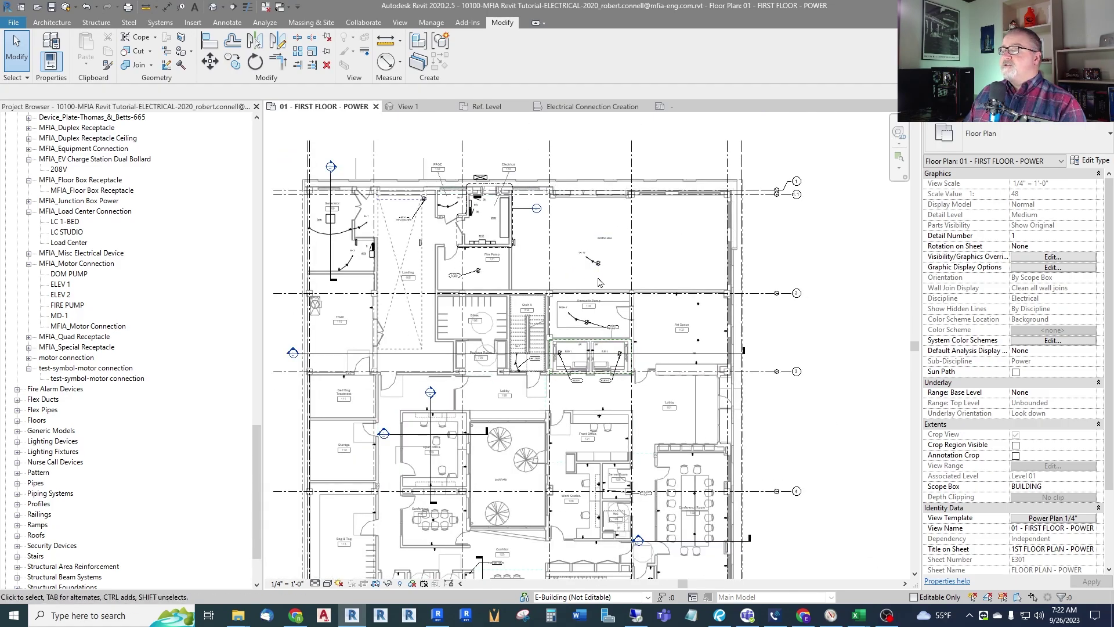
scroll(576, 333, "down", 3)
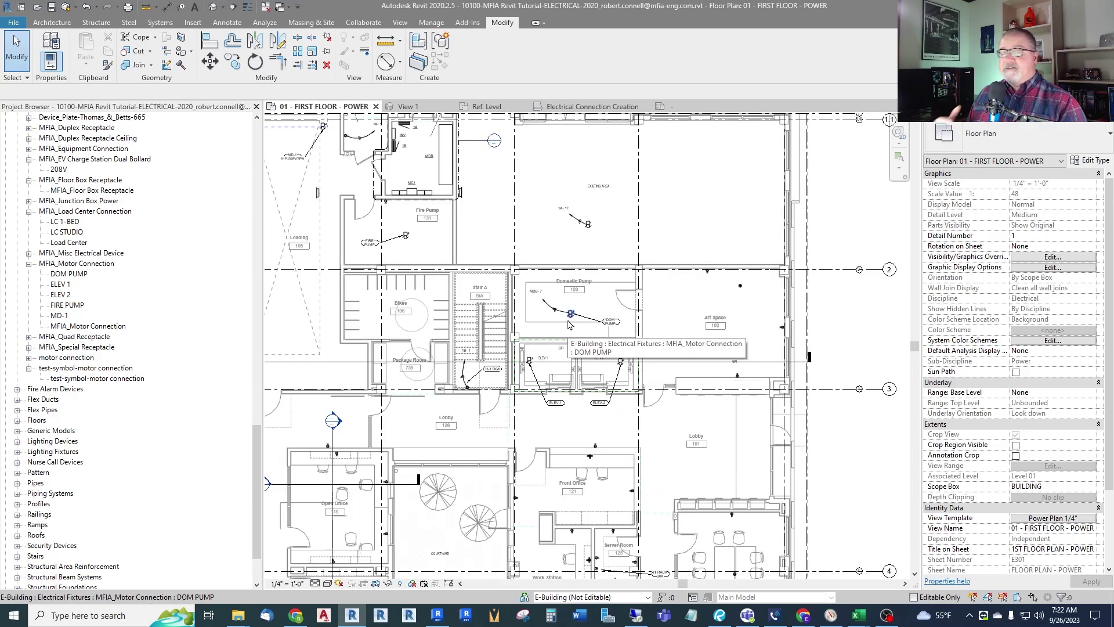